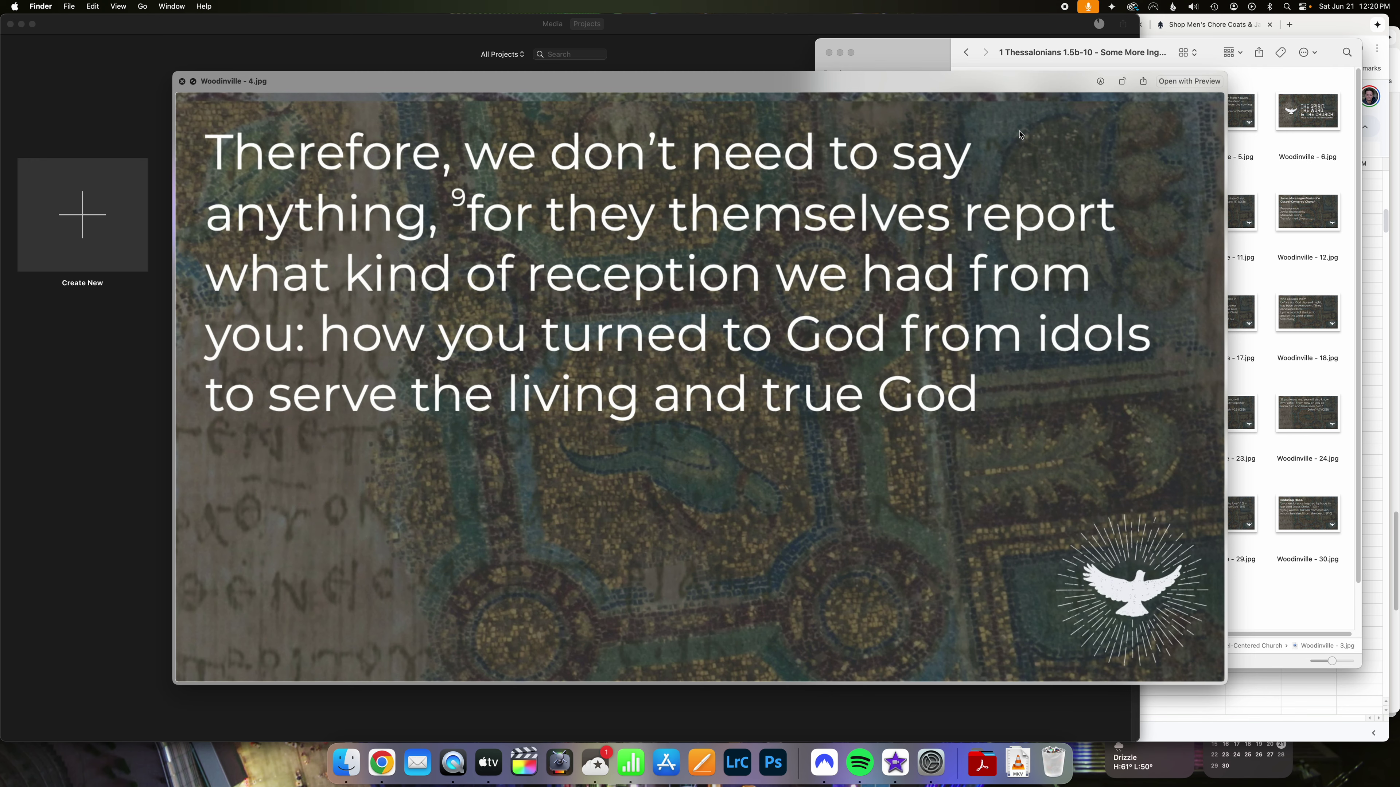
Preview the Woodinville slide images 1 through 6 in the 1 Thessalonians 1.5b-10 folder.
key(Left)
key(space)
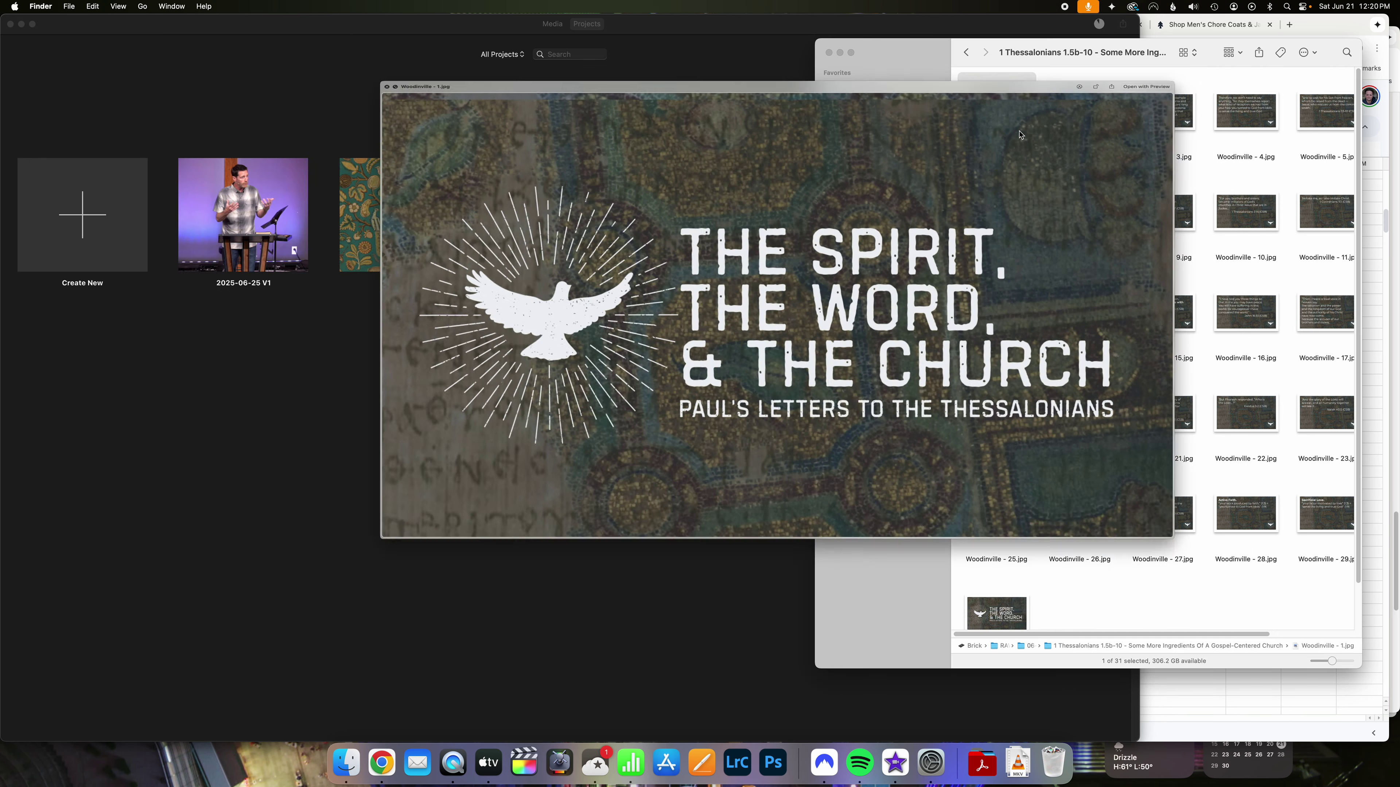
key(space)
key(Right)
key(Right)
key(Right)
key(Right)
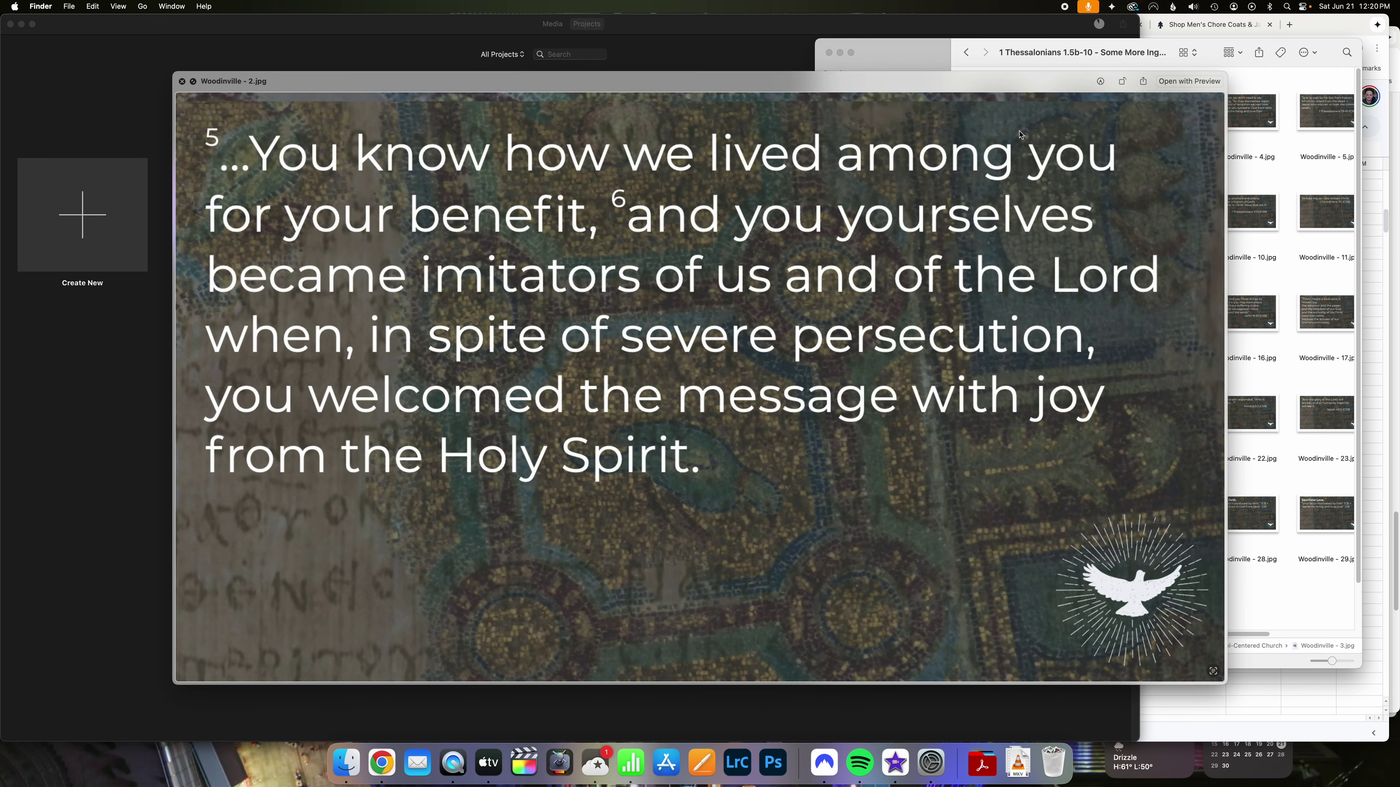
key(Right)
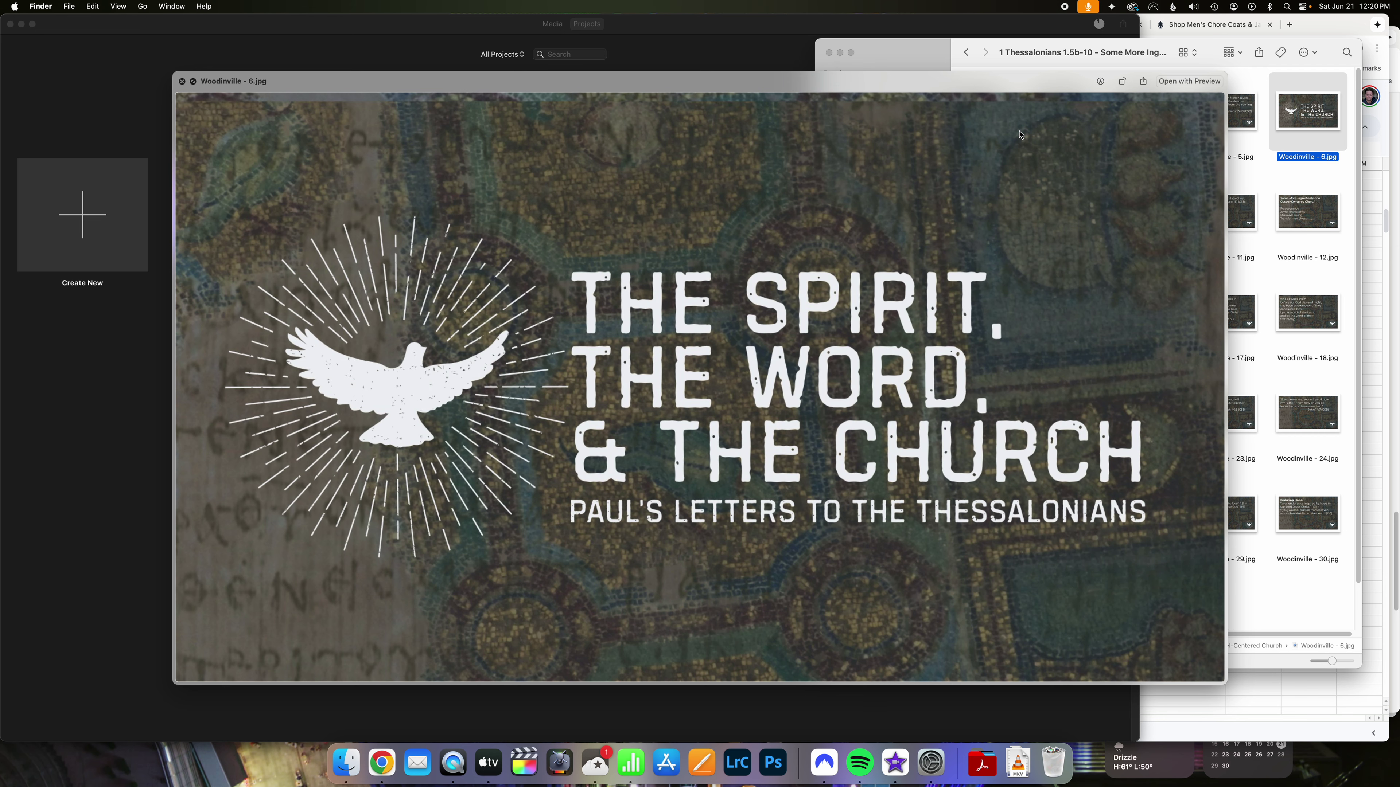
key(space)
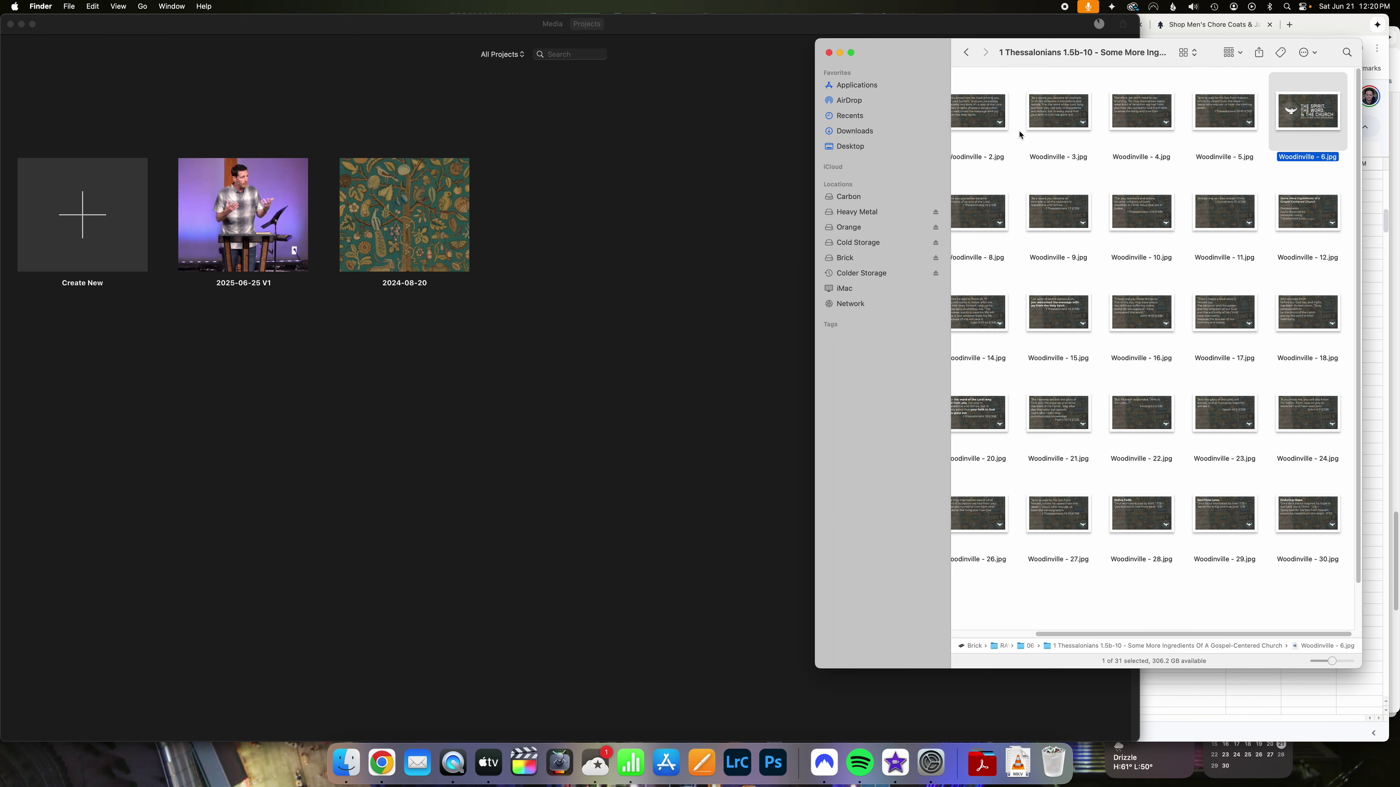
Go up to the 06-15 folder that contains the slide folder and the raw videos.
click(978, 636)
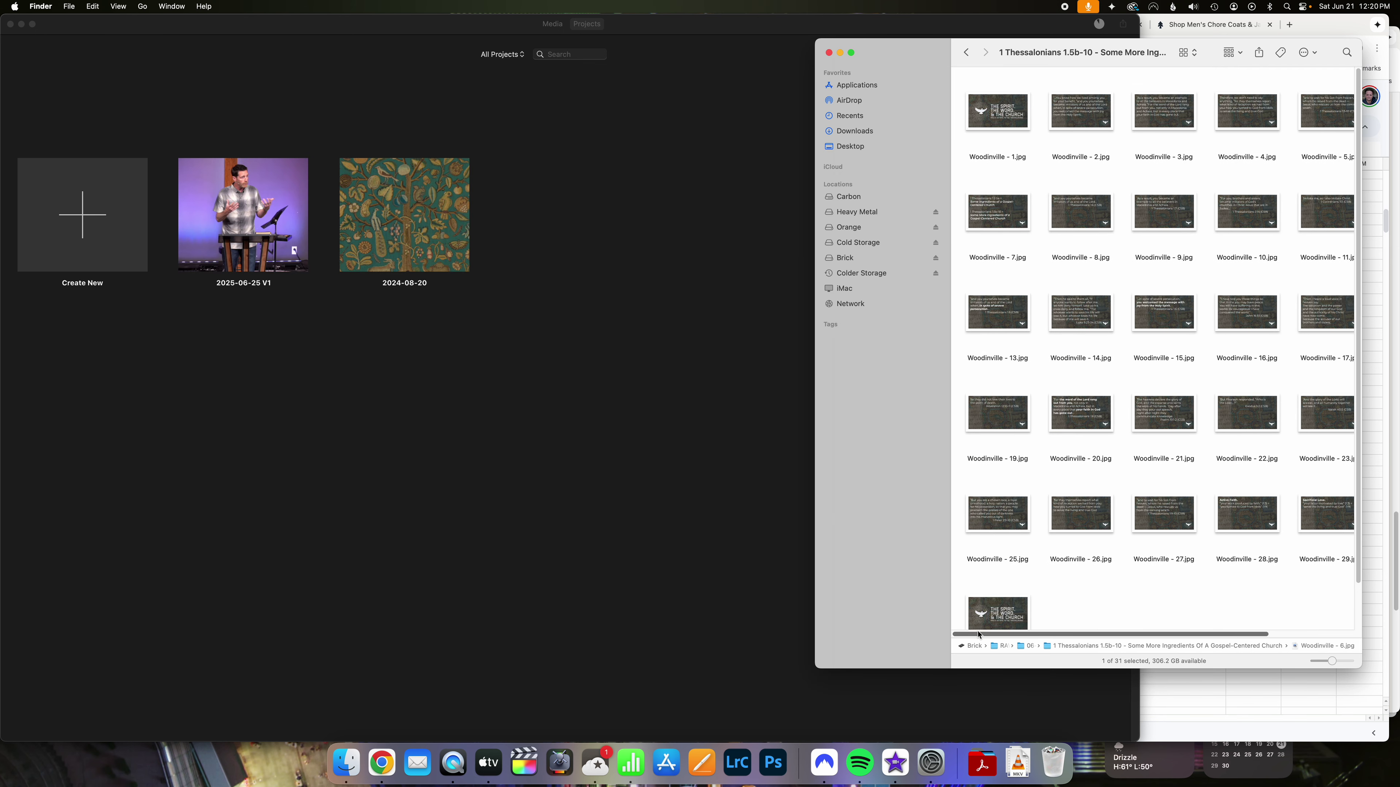
super+click(1030, 56)
click(1011, 71)
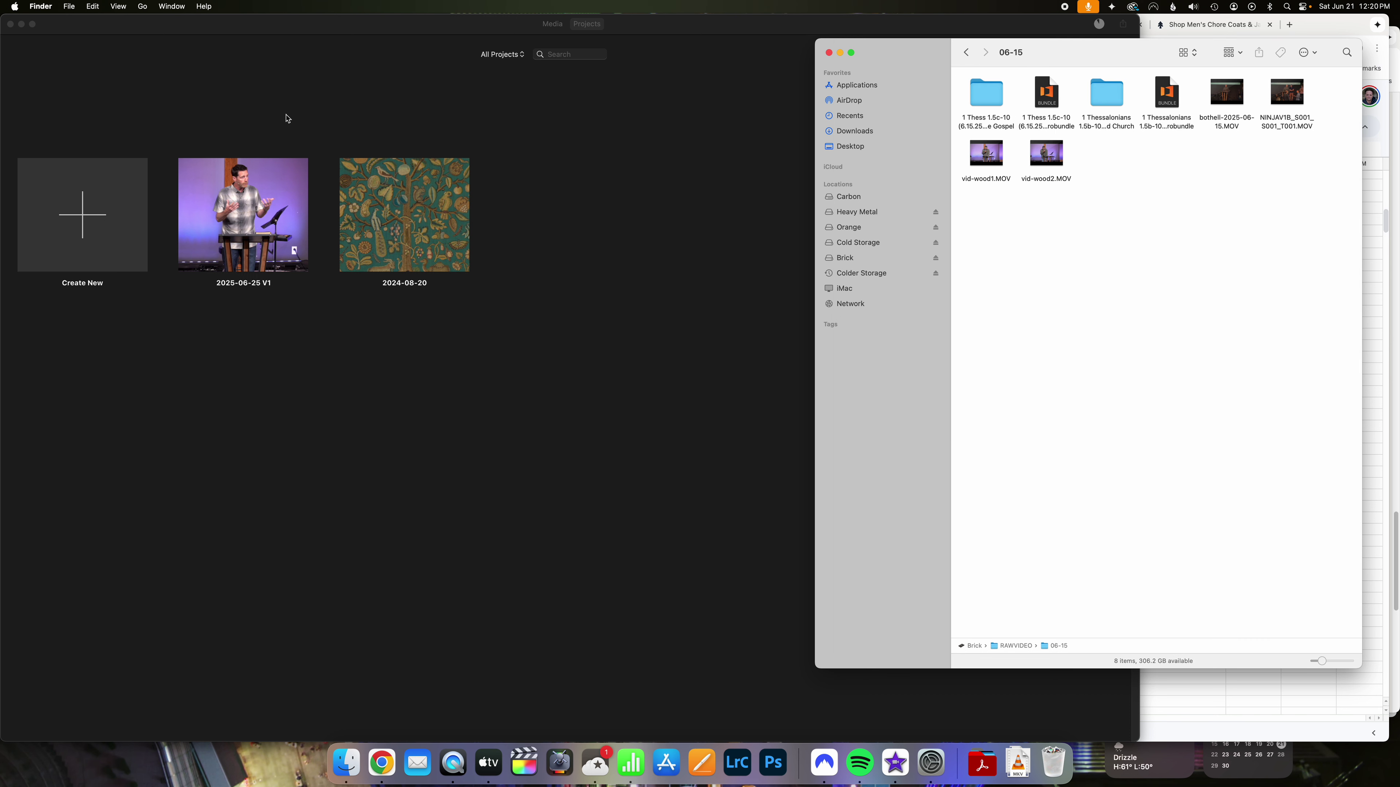
Create a new movie project in iMovie and import vid-wood1.MOV from the 06-15 folder into its media.
click(446, 130)
click(79, 236)
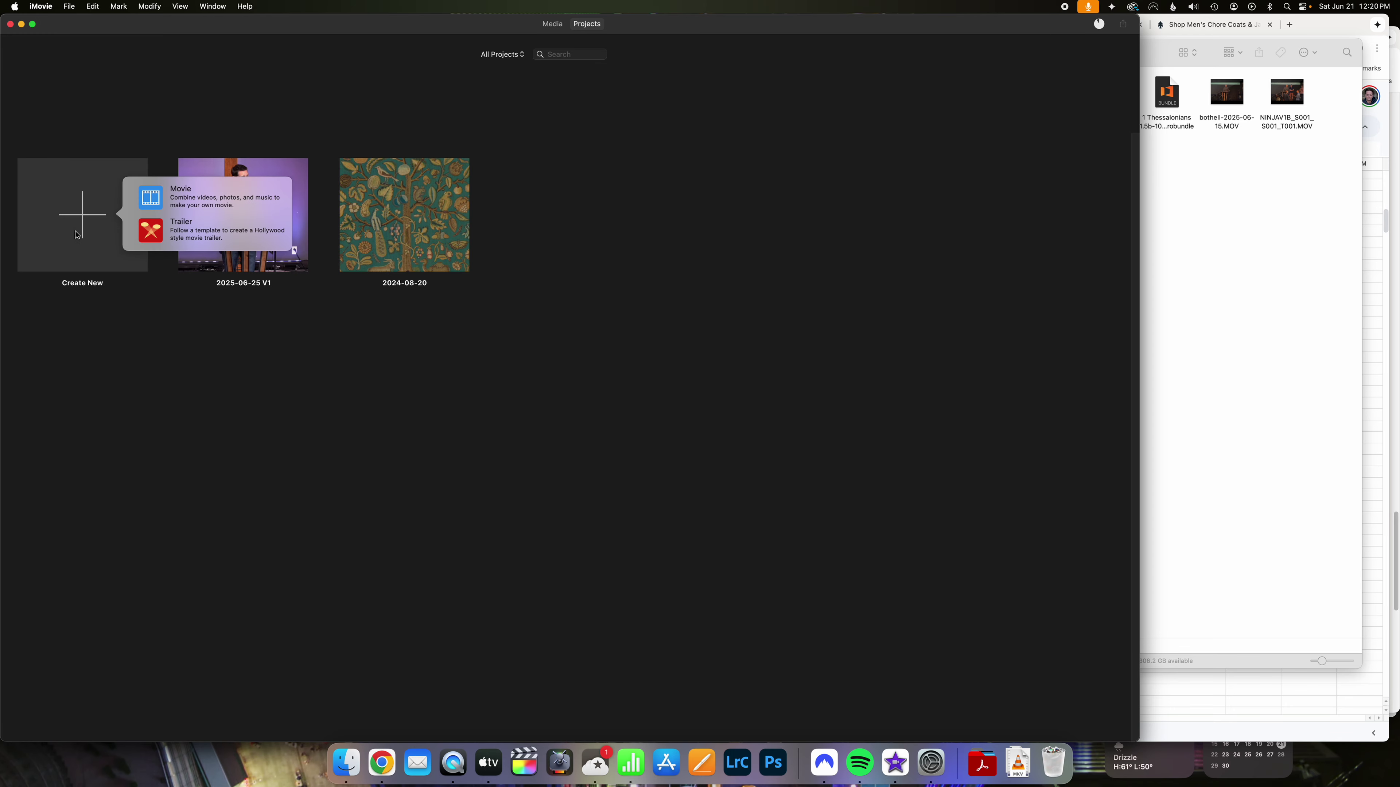
click(175, 199)
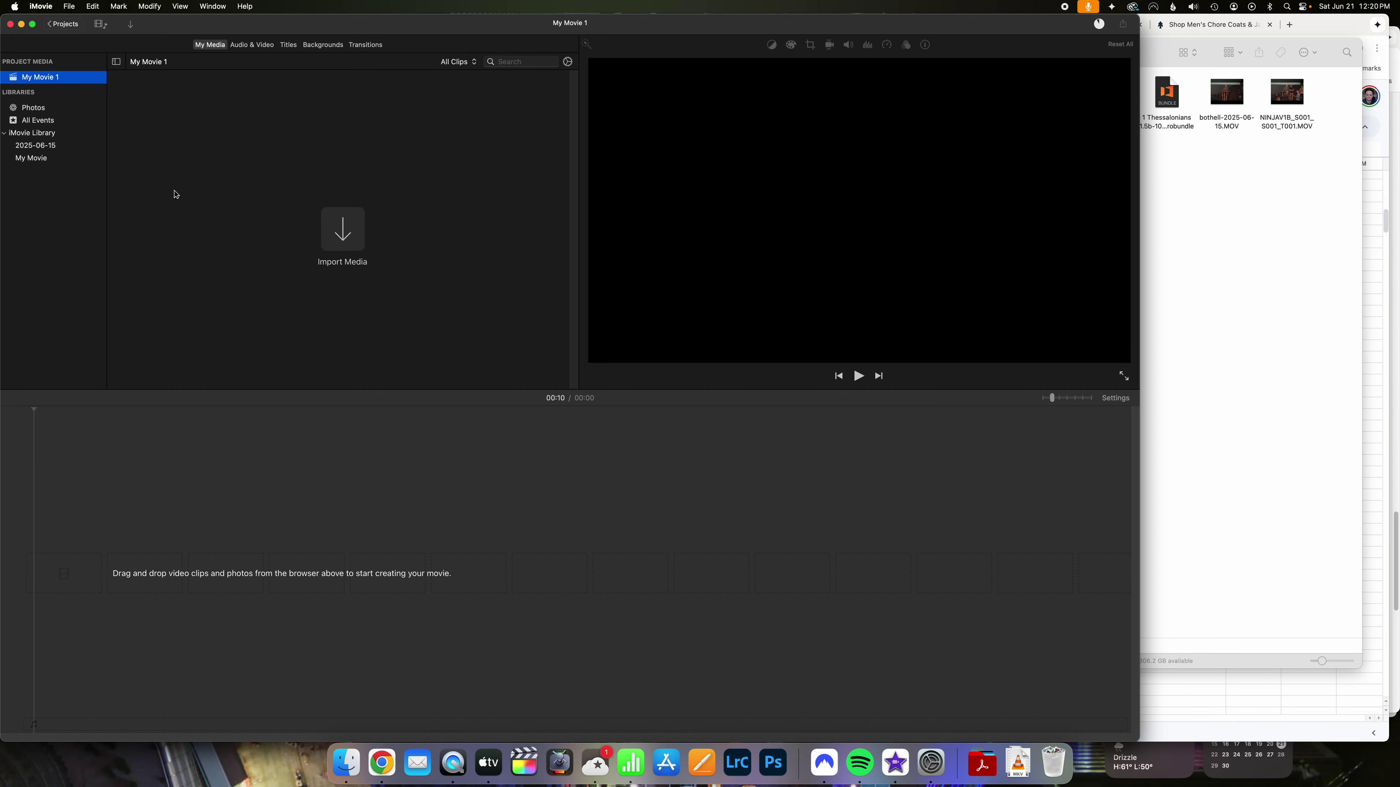
click(1187, 263)
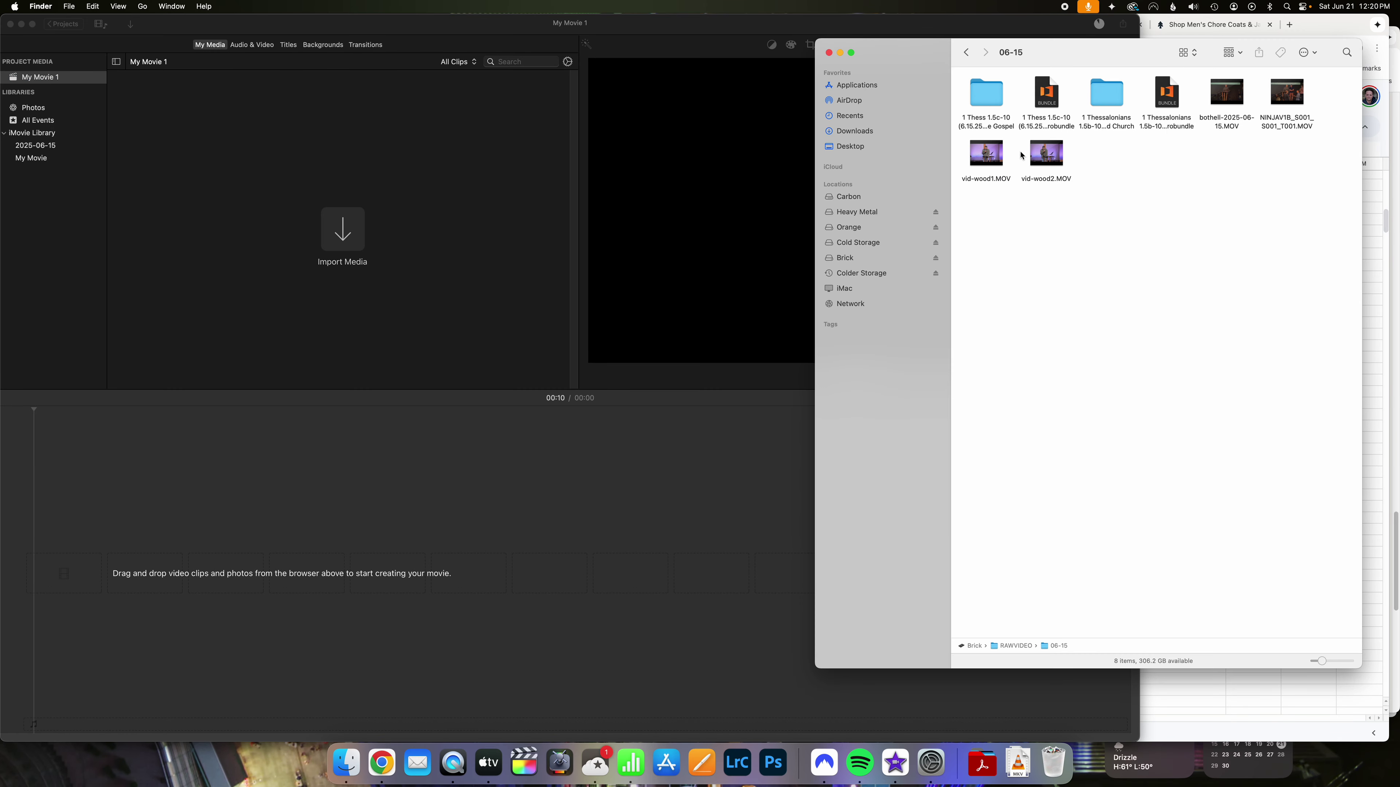
drag(981, 158, 265, 191)
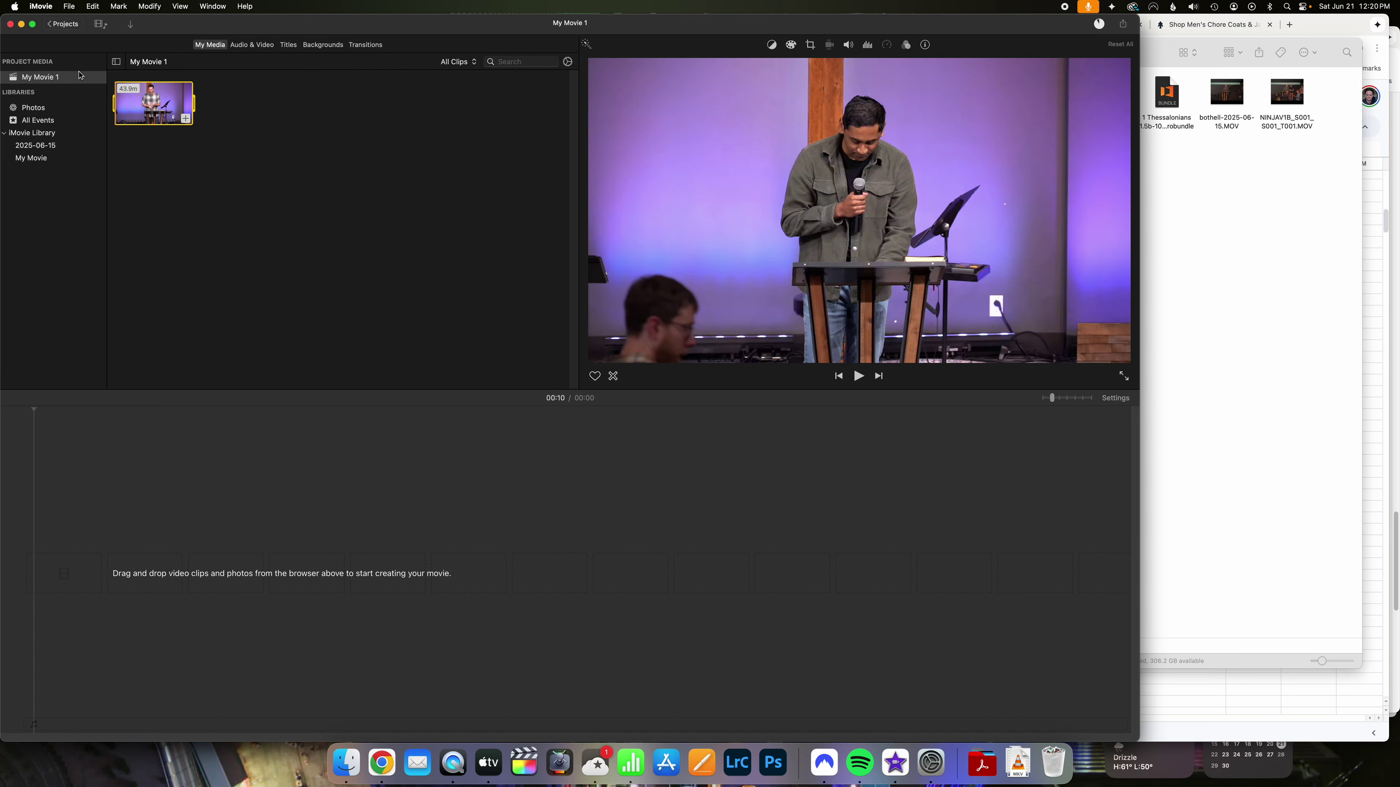
Save the movie project under the name 2025-06-15 V2 and reopen it for editing.
click(63, 25)
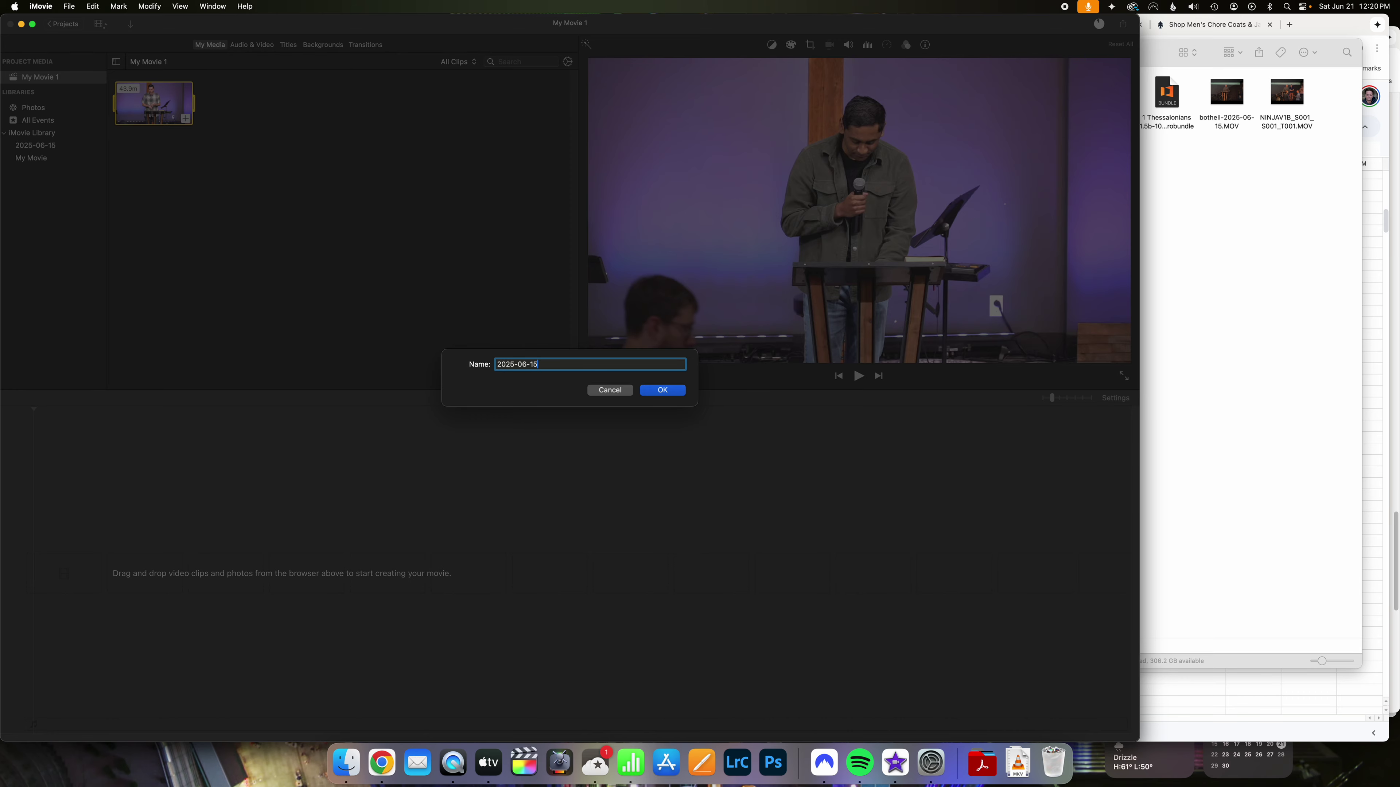
key(Return)
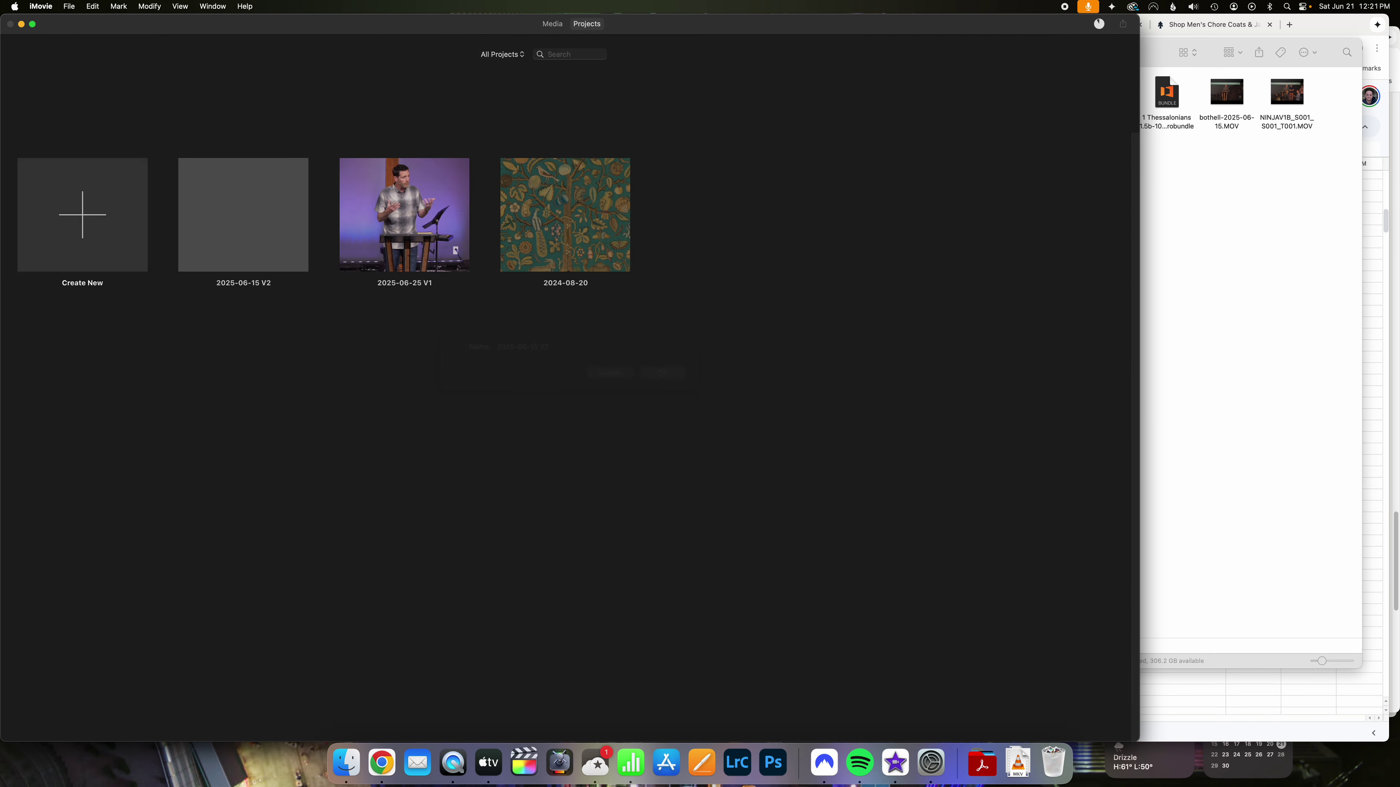
double_click(241, 190)
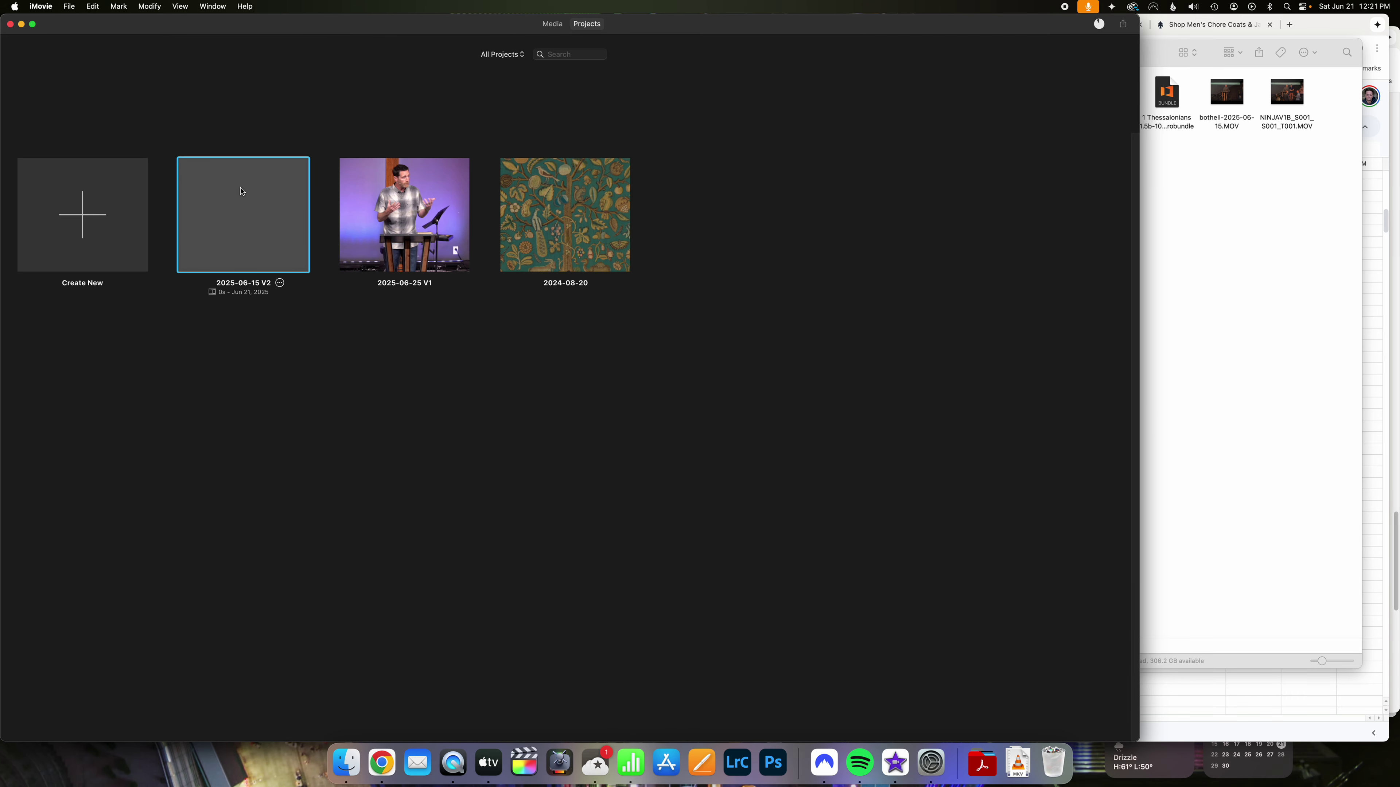
In Finder, open the 1 Thessalonians 1.5b-10 slide folder inside 06-15 and tidy its icons into order with Clean Up By.
click(1246, 295)
key(super+Up)
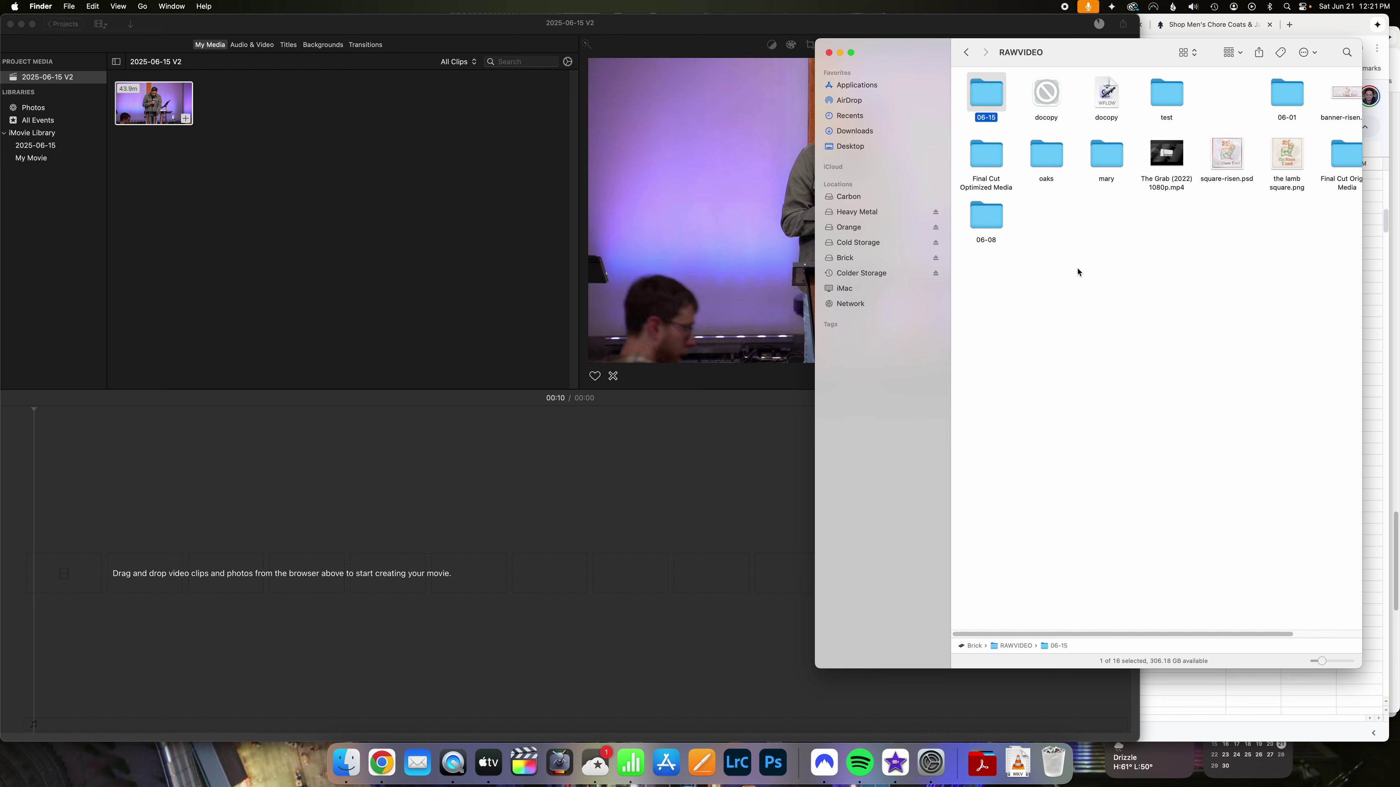
double_click(1000, 110)
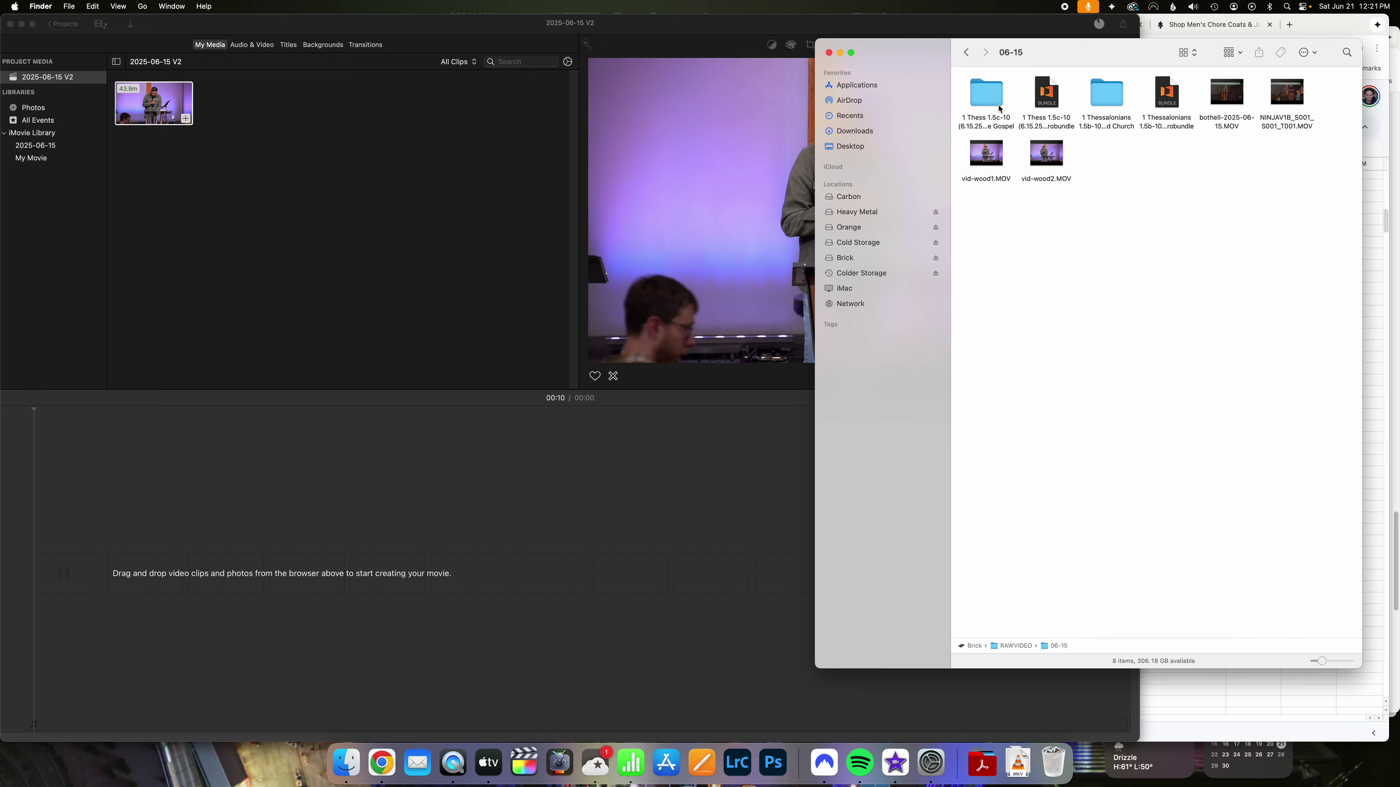
double_click(1107, 95)
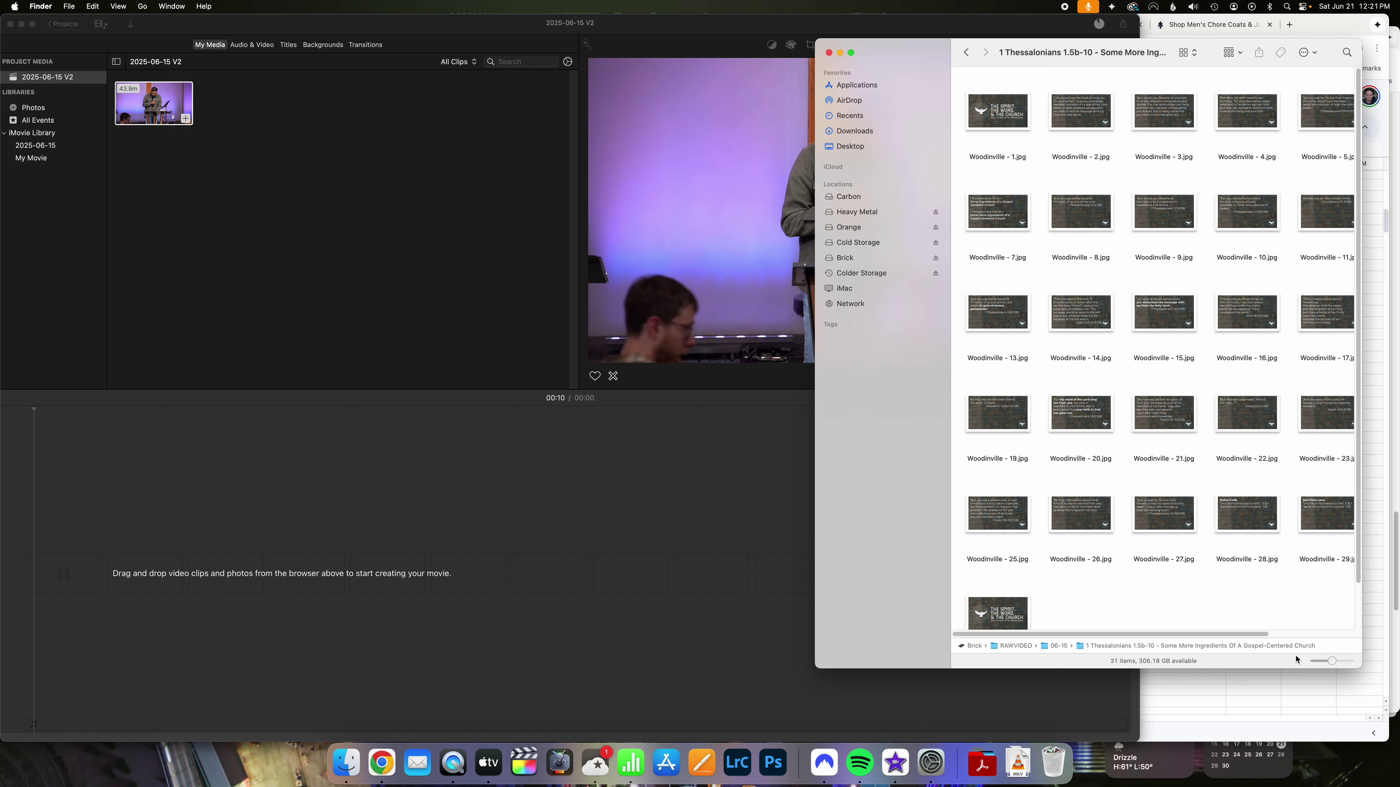
right_click(1222, 596)
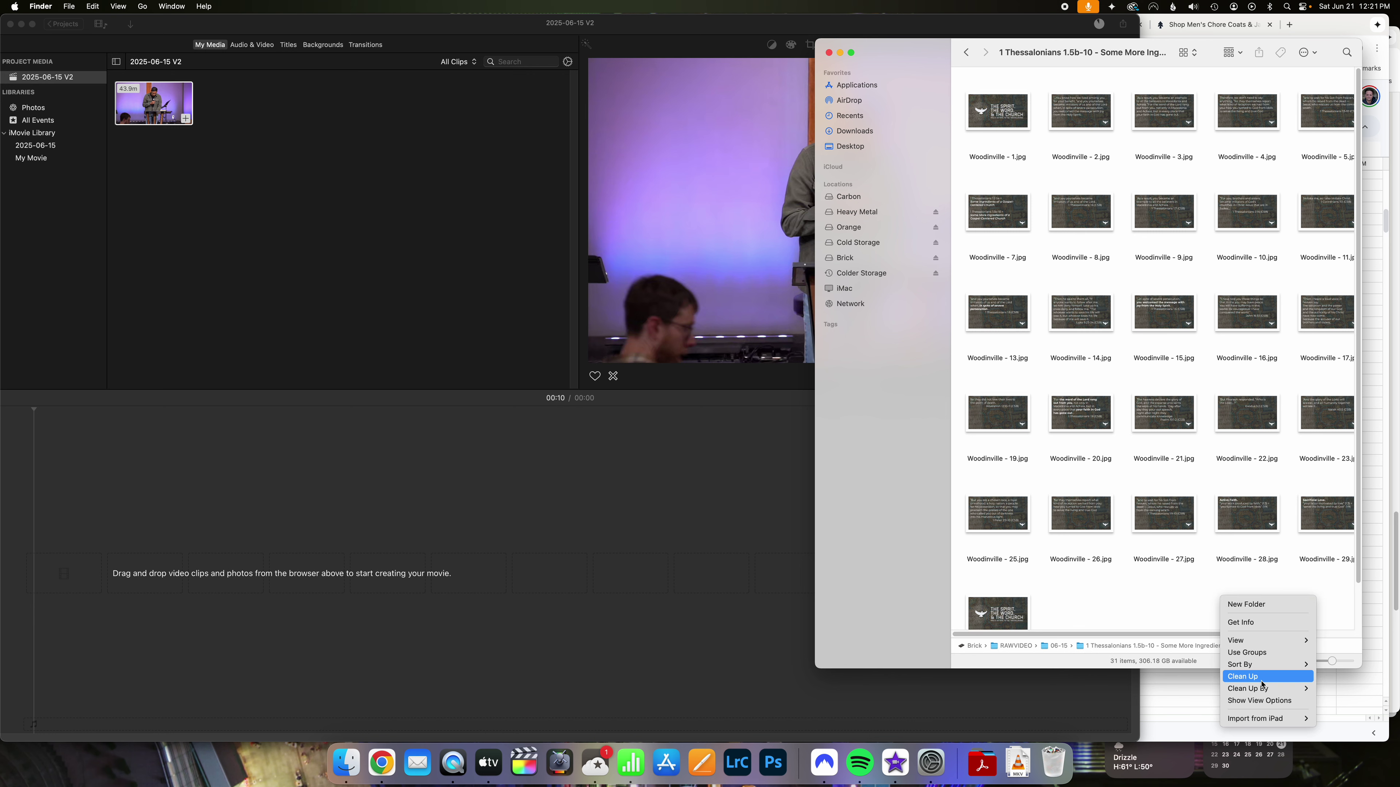
mouse_move(1299, 689)
click(1329, 670)
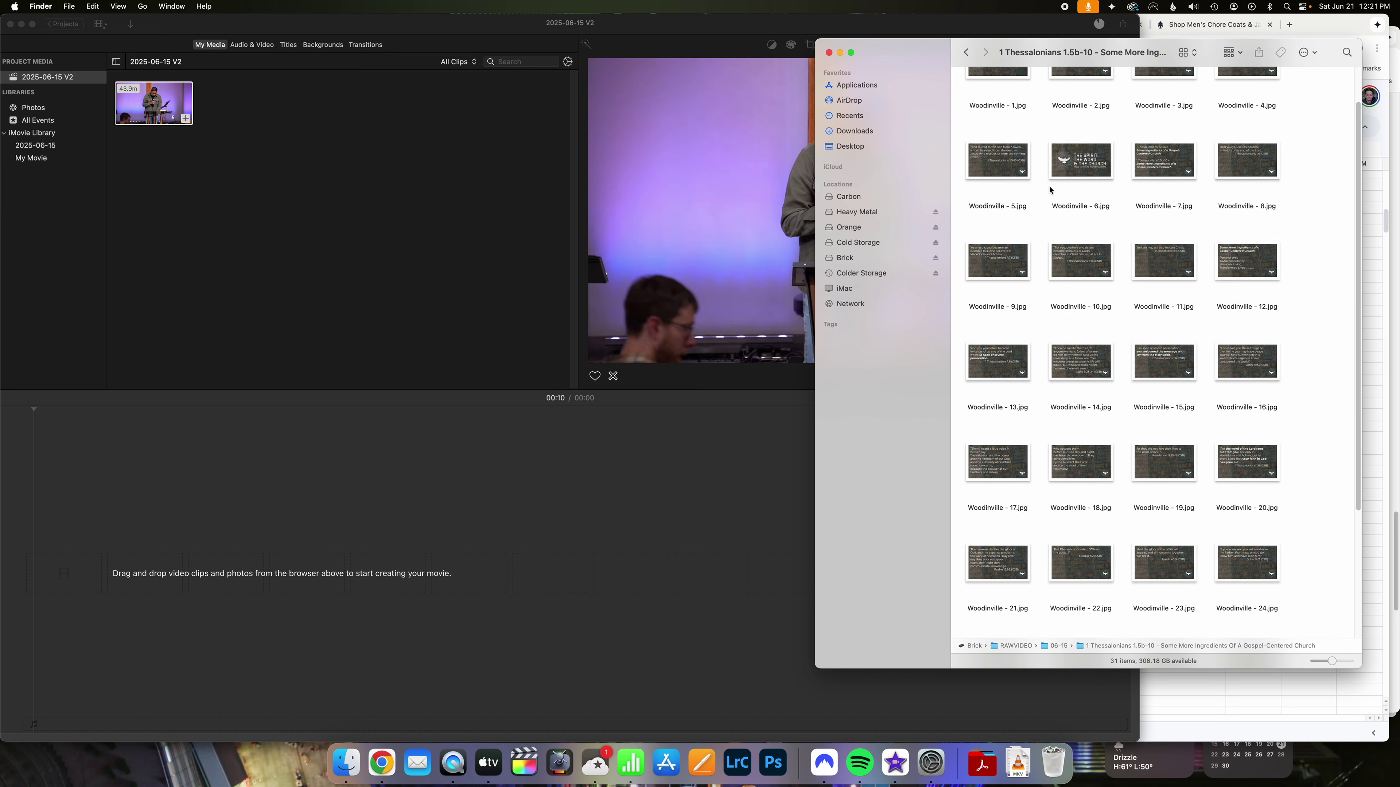
click(988, 100)
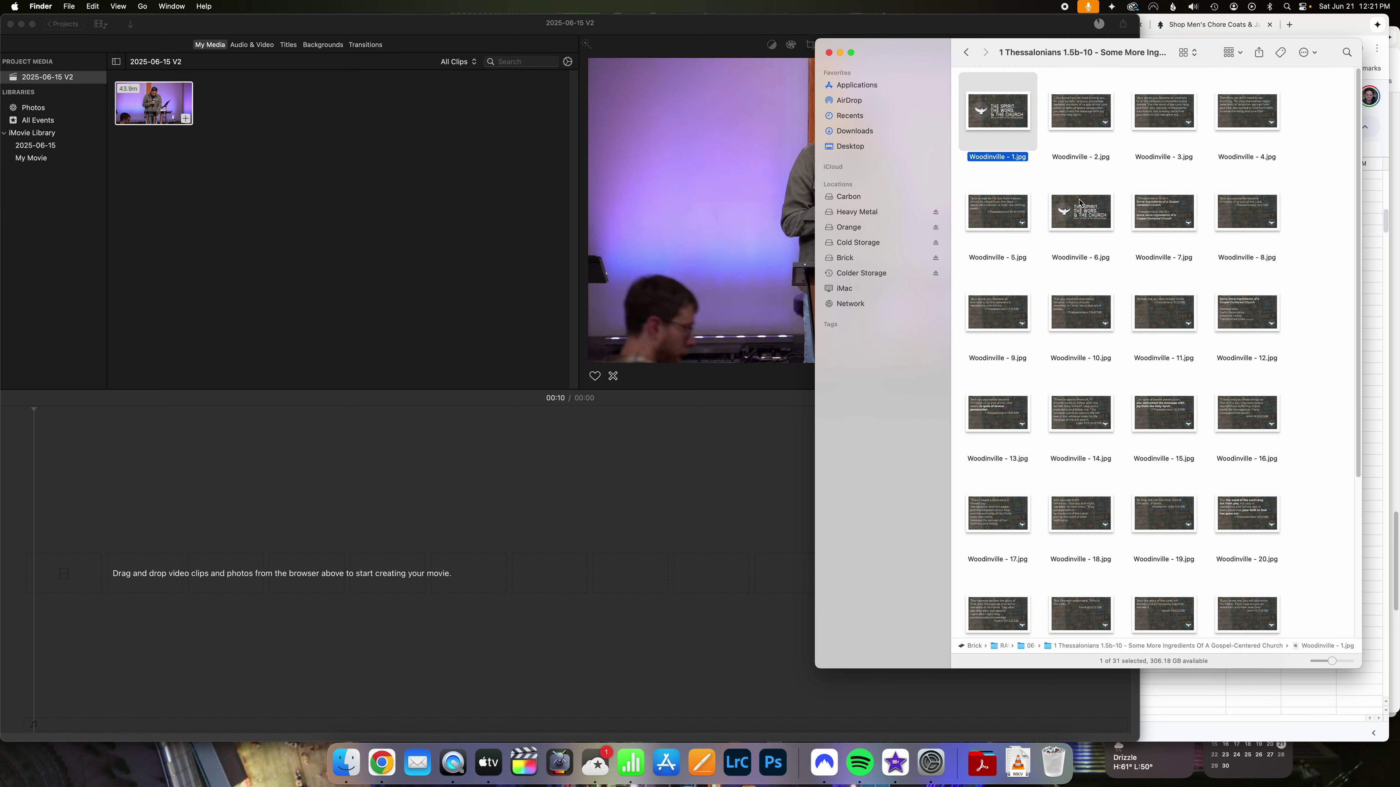
super+click(1085, 218)
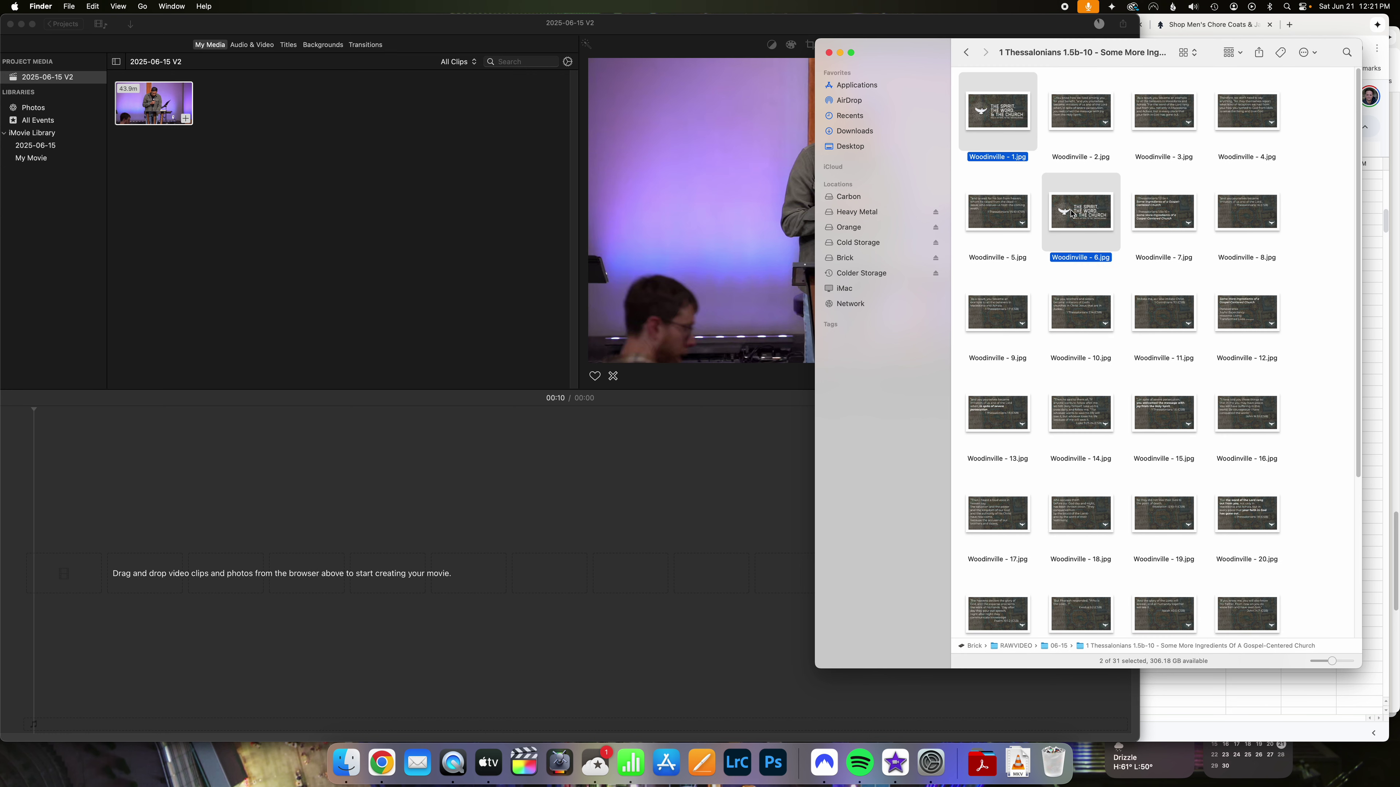
click(1080, 113)
Select slides Woodinville - 1.jpg through Woodinville - 6.jpg and import them into the iMovie project's media.
click(1015, 114)
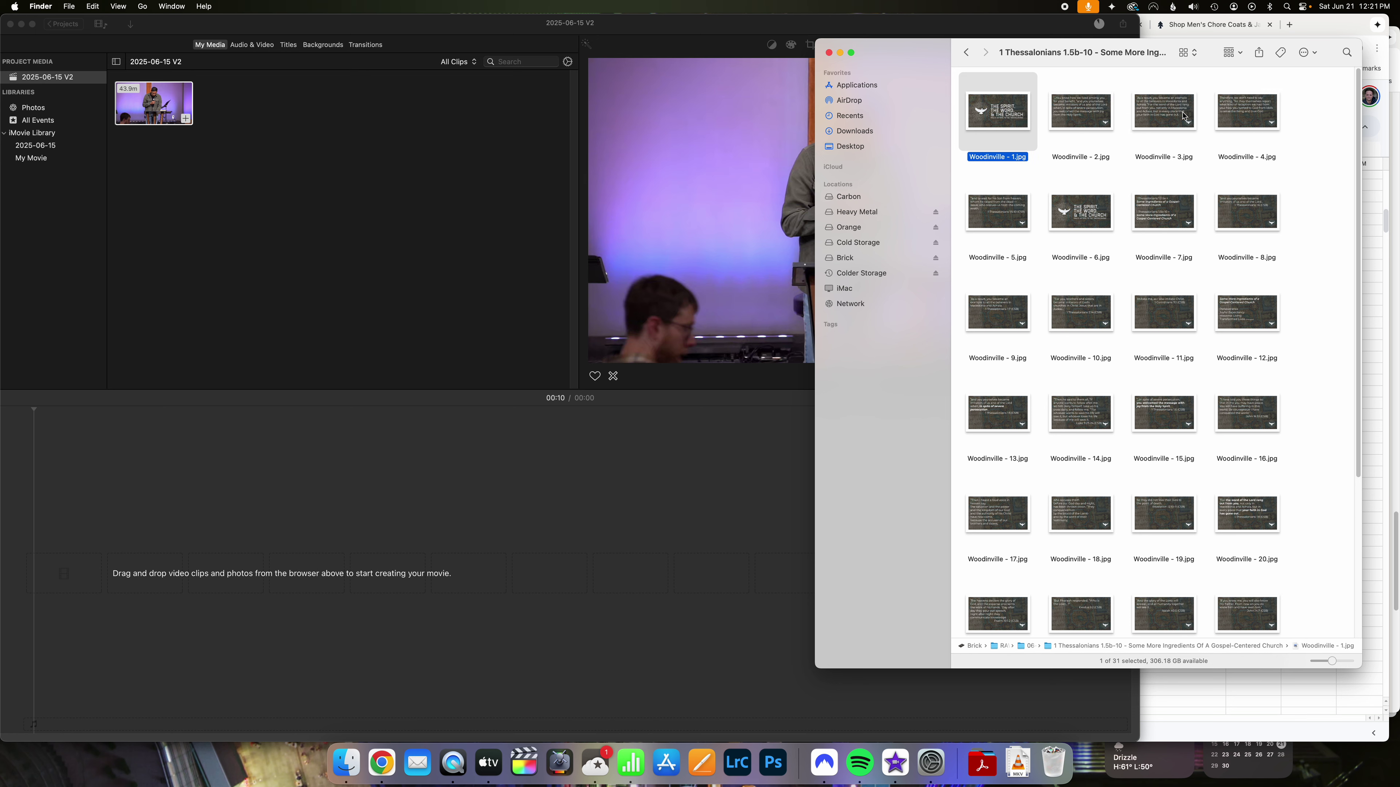
super+click(1262, 120)
super+click(1093, 117)
super+click(1171, 121)
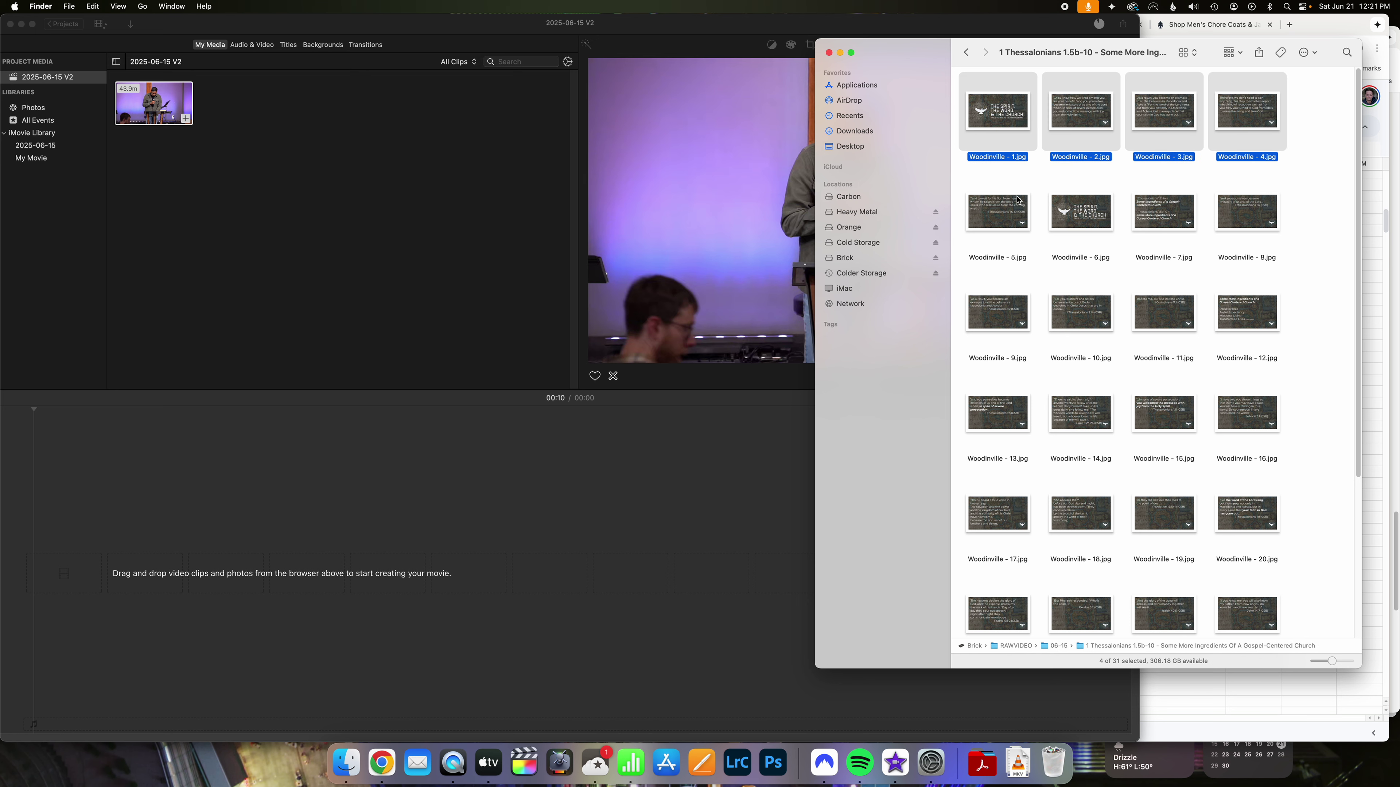
super+click(1019, 201)
super+click(1085, 215)
drag(1083, 214, 402, 259)
click(403, 249)
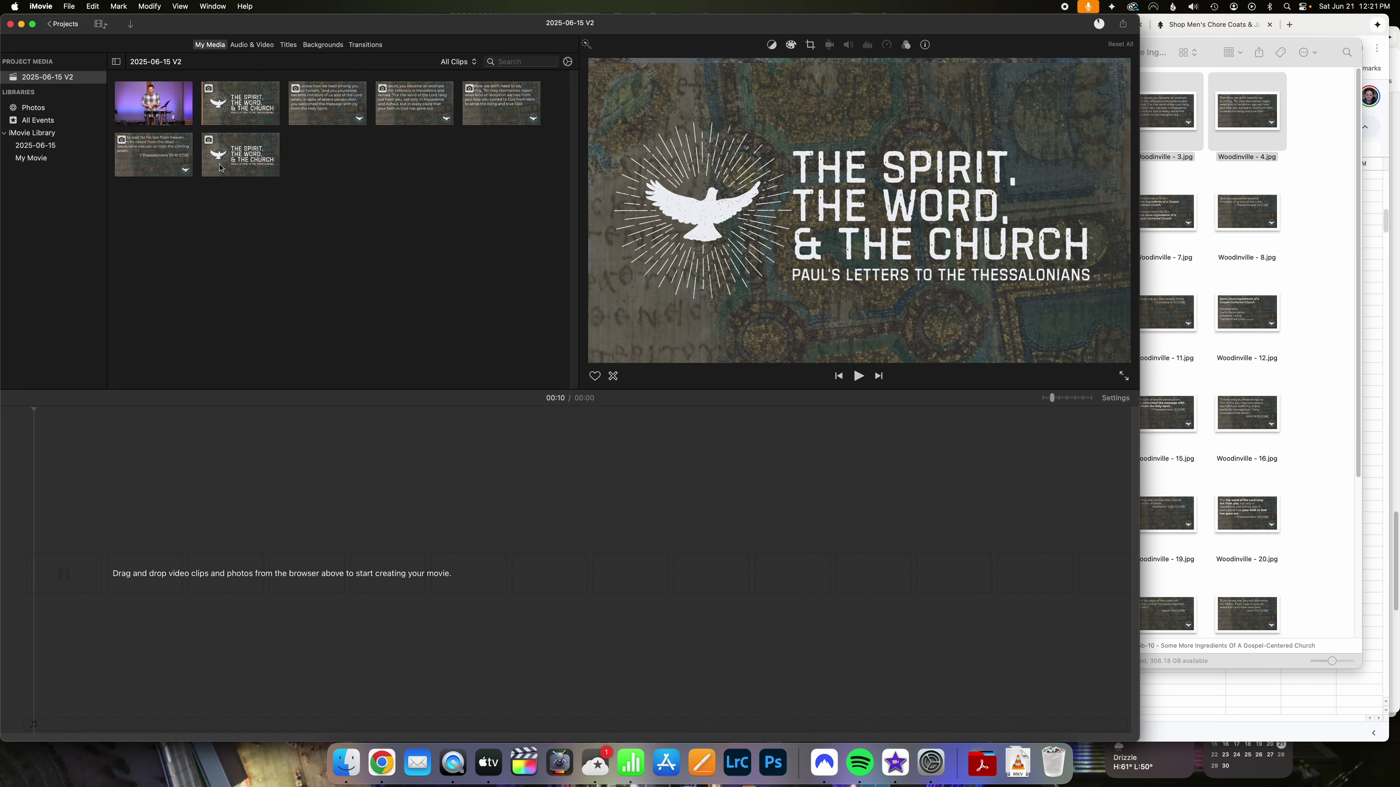
Place the sermon video at the start of the empty timeline and raise its audio volume.
drag(155, 110, 84, 529)
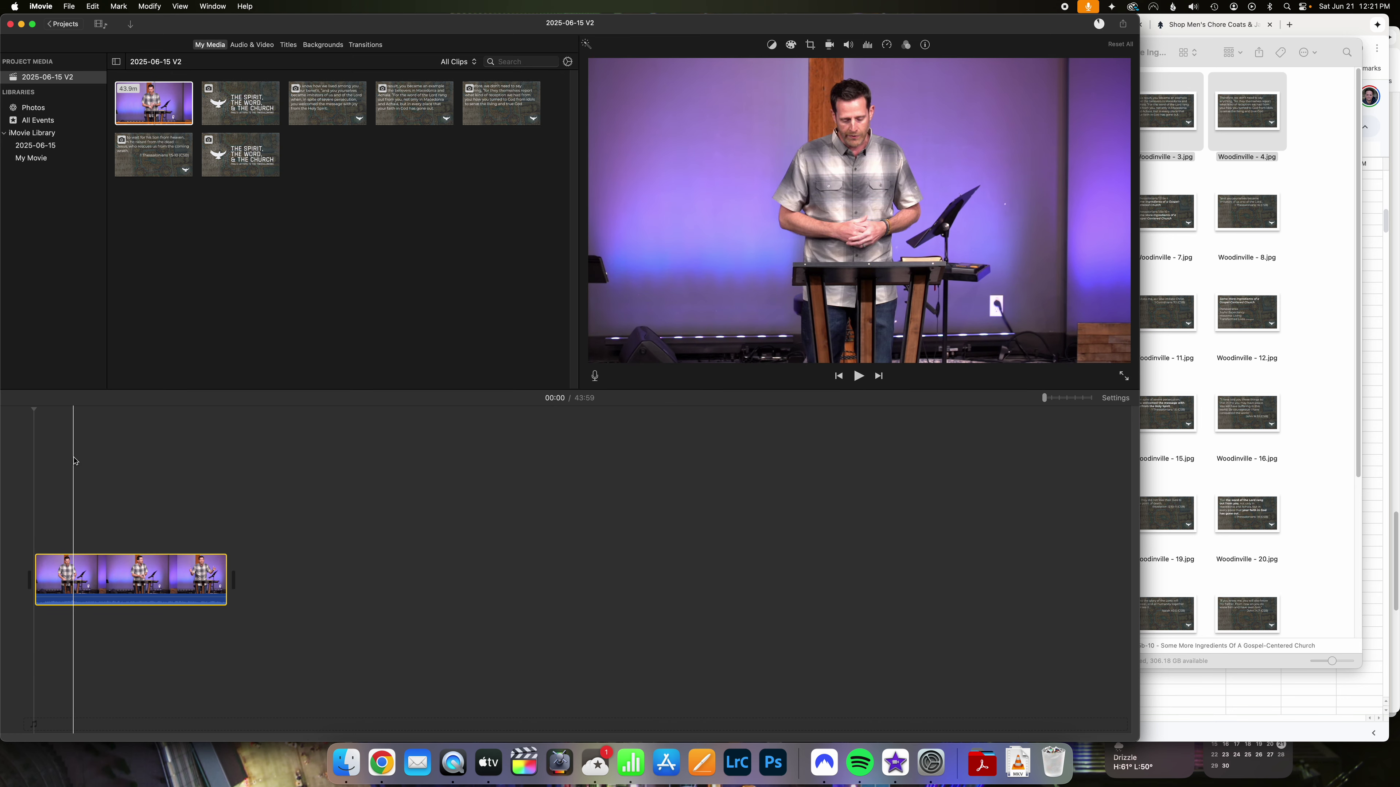
drag(1044, 399, 1075, 398)
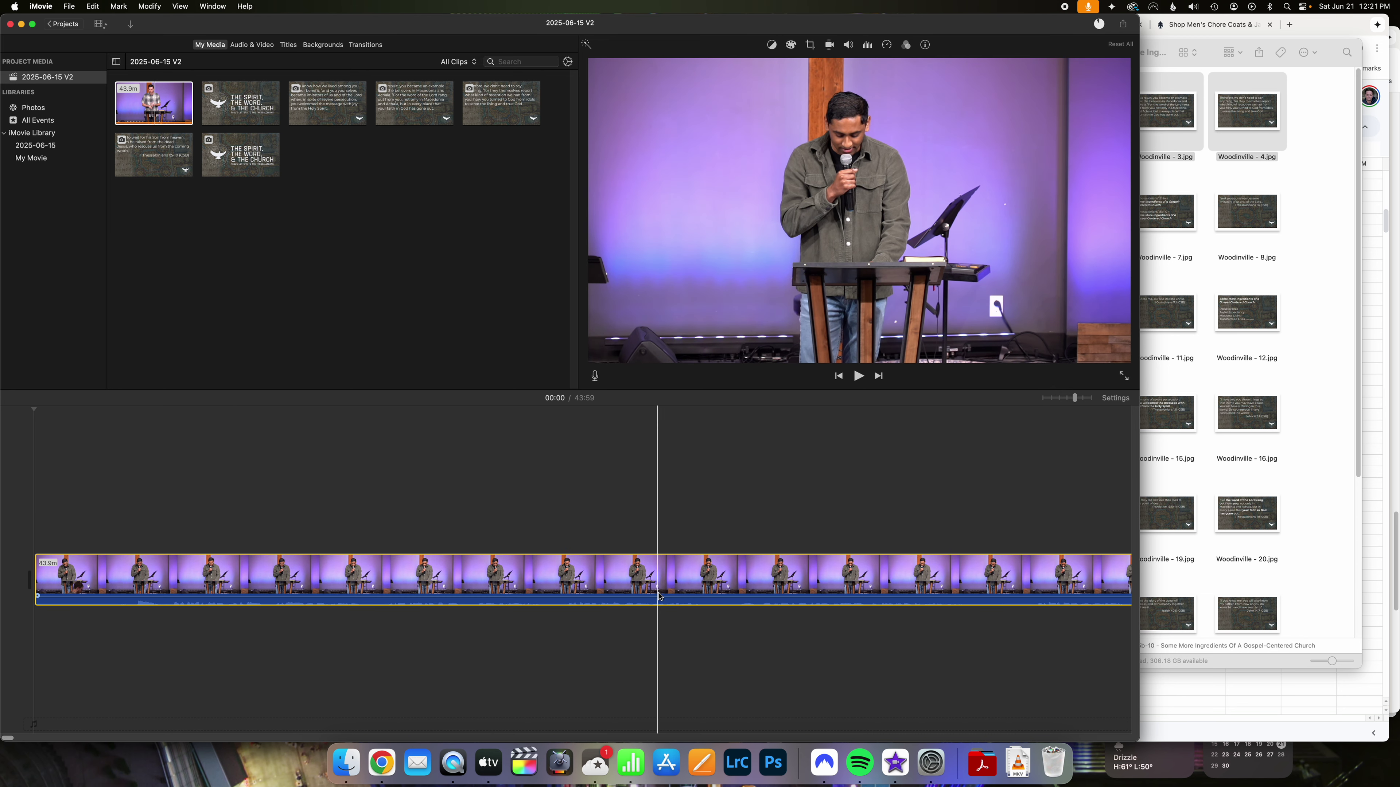
drag(660, 595, 659, 573)
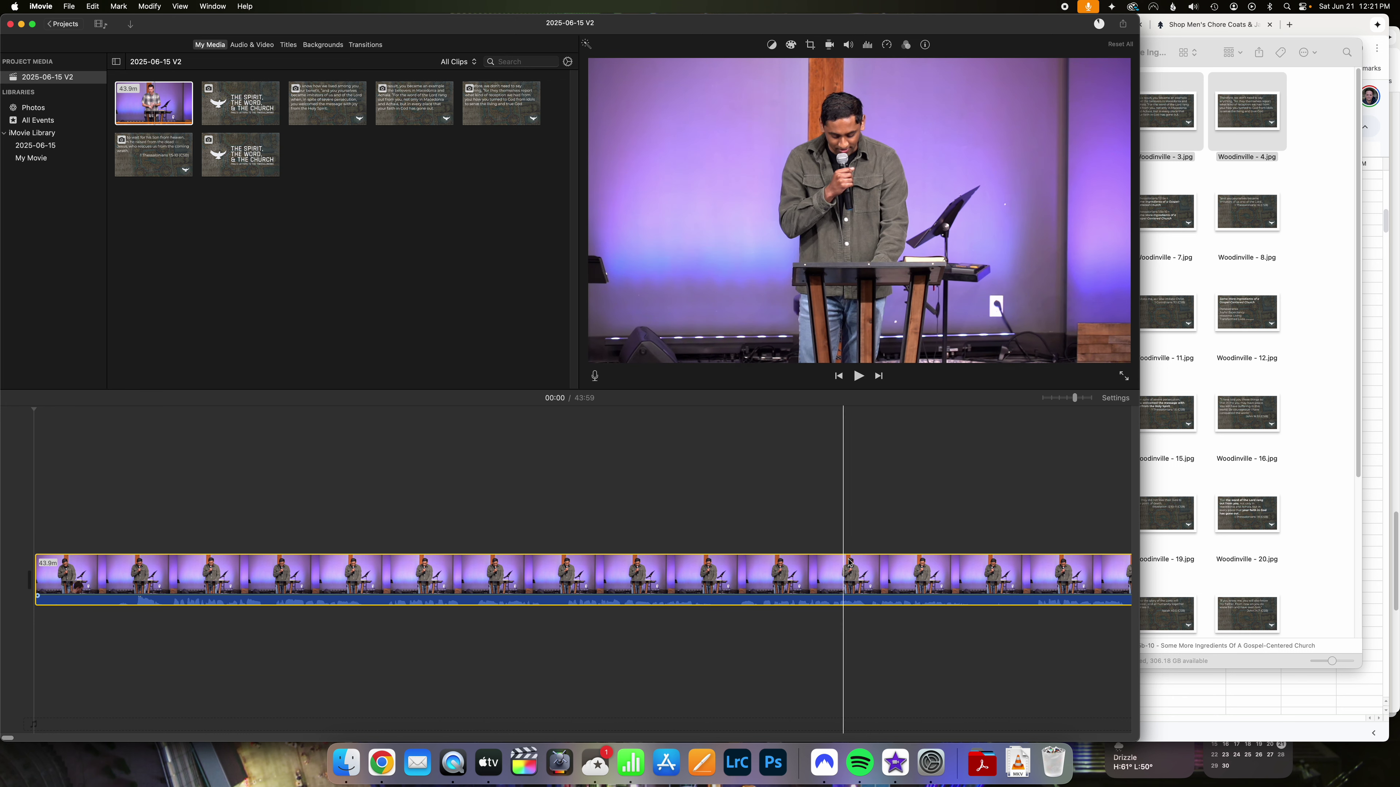
Play through the first minute of the sermon clip to find where the opening section should be cut.
click(724, 582)
key(space)
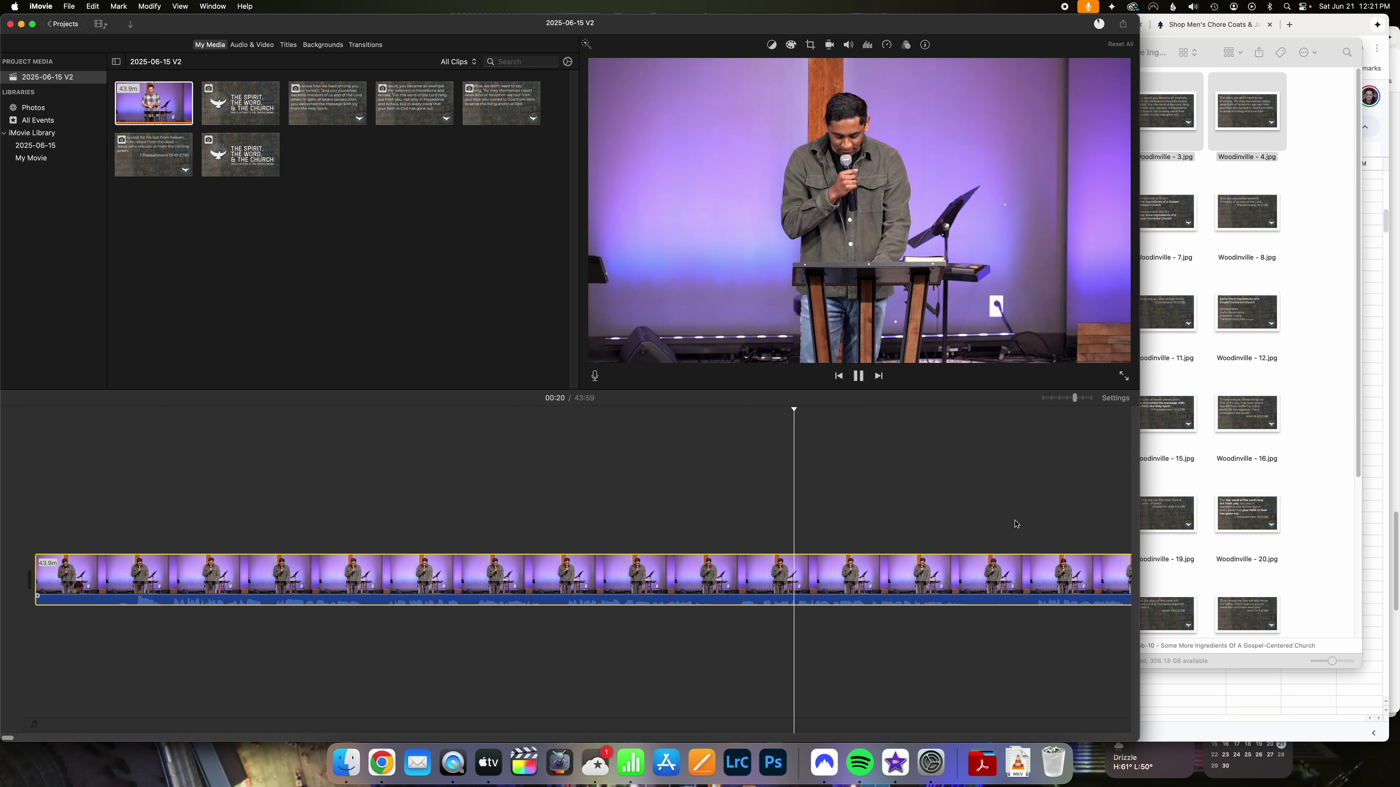
click(1014, 496)
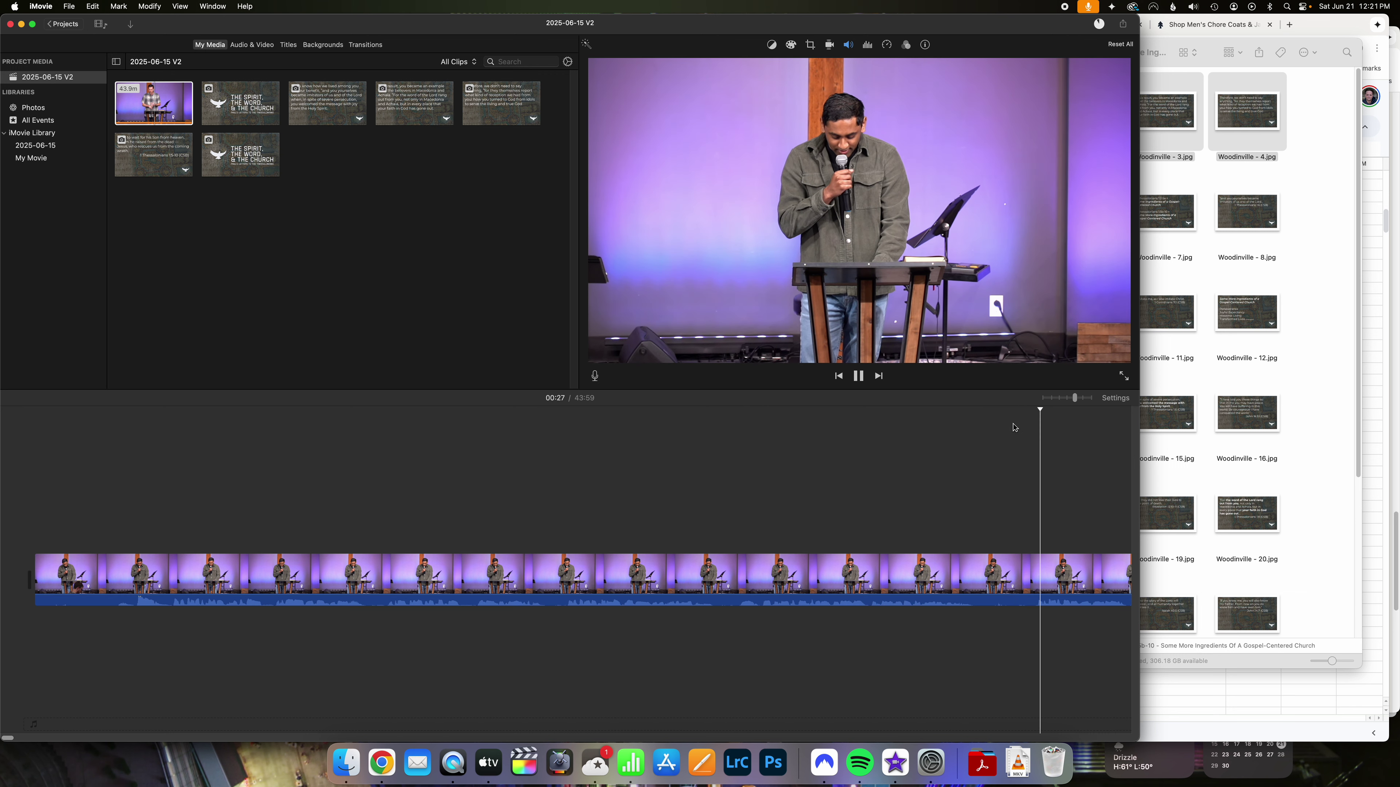
key(space)
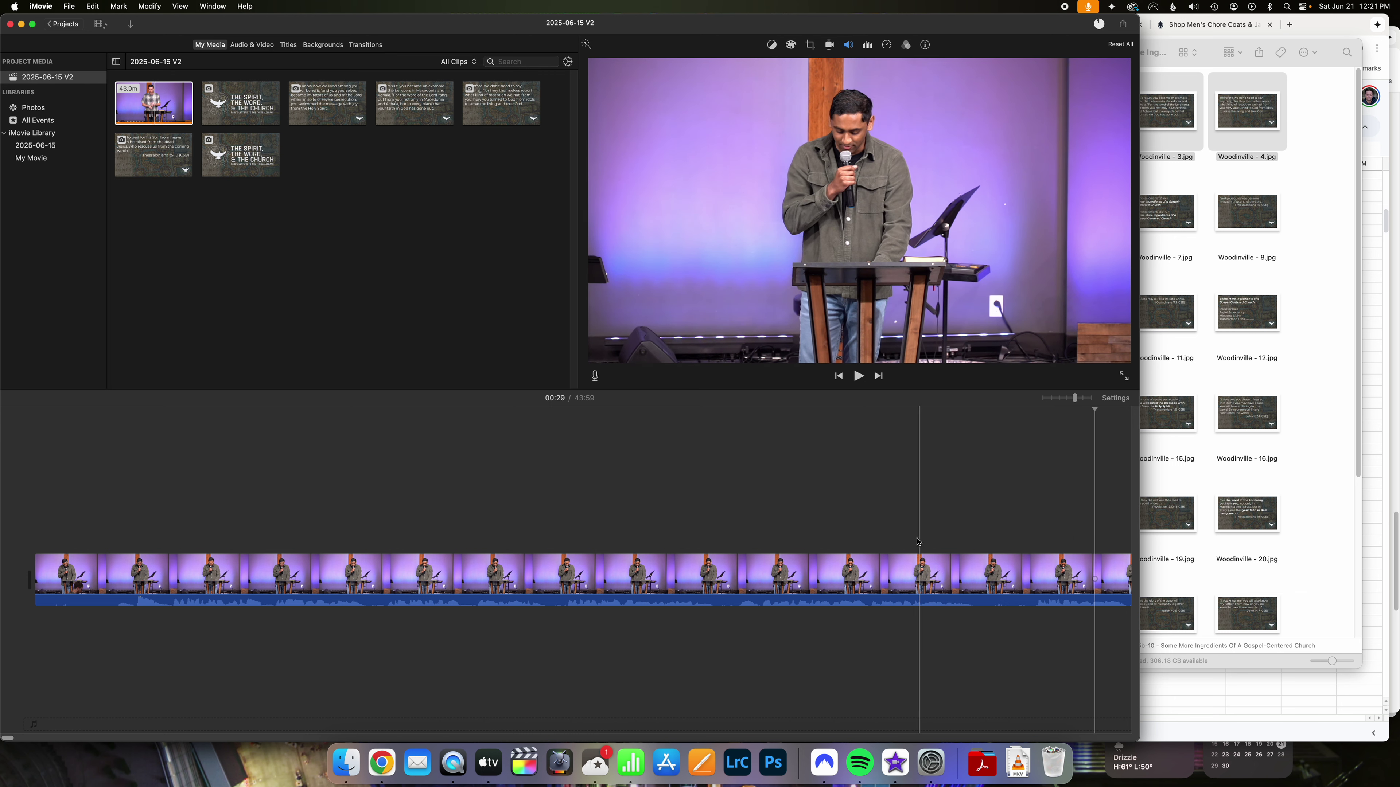
scroll(918, 542, right, 15)
key(space)
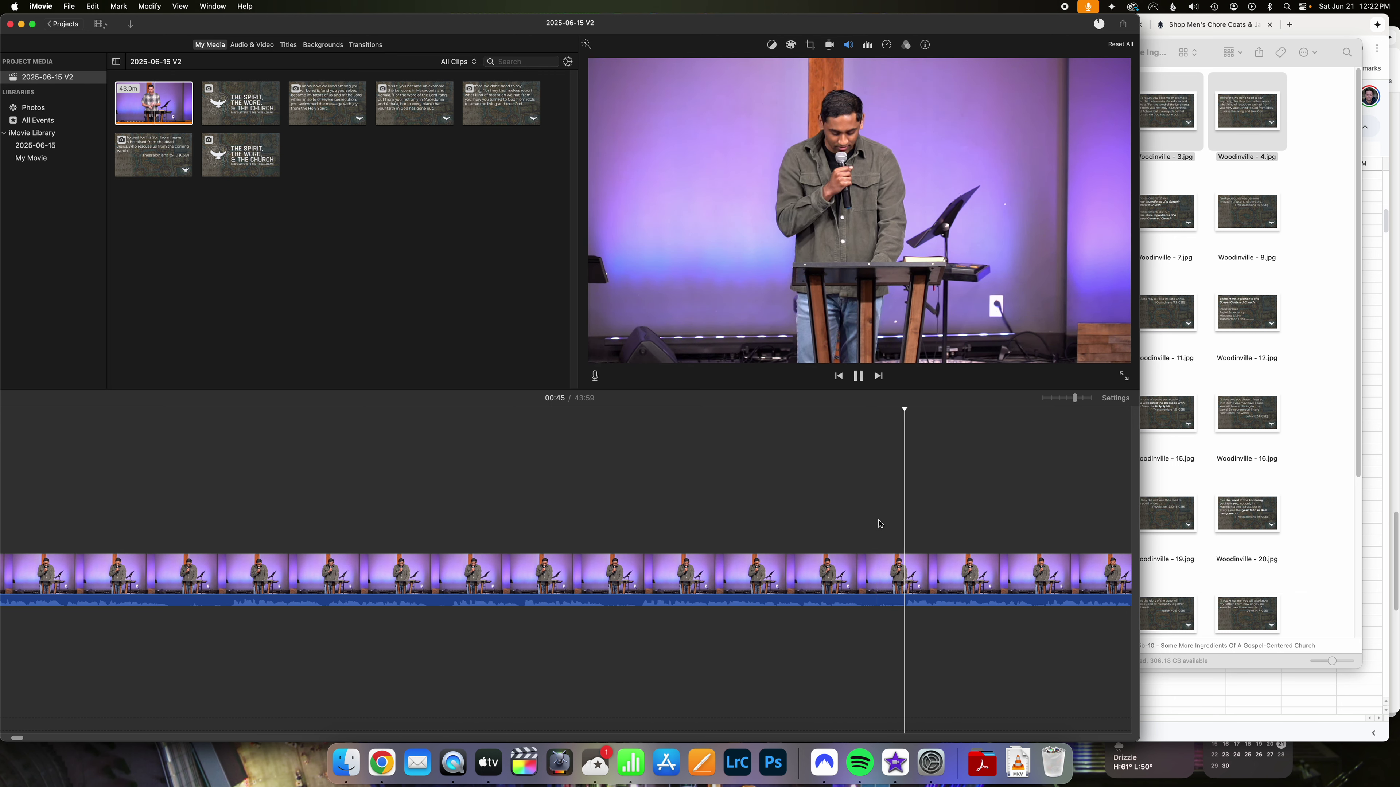
scroll(887, 526, right, 5)
scroll(876, 524, right, 8)
Split the sermon clip at about 00:56, where the opening section ends, and delete the part before the cut.
click(575, 447)
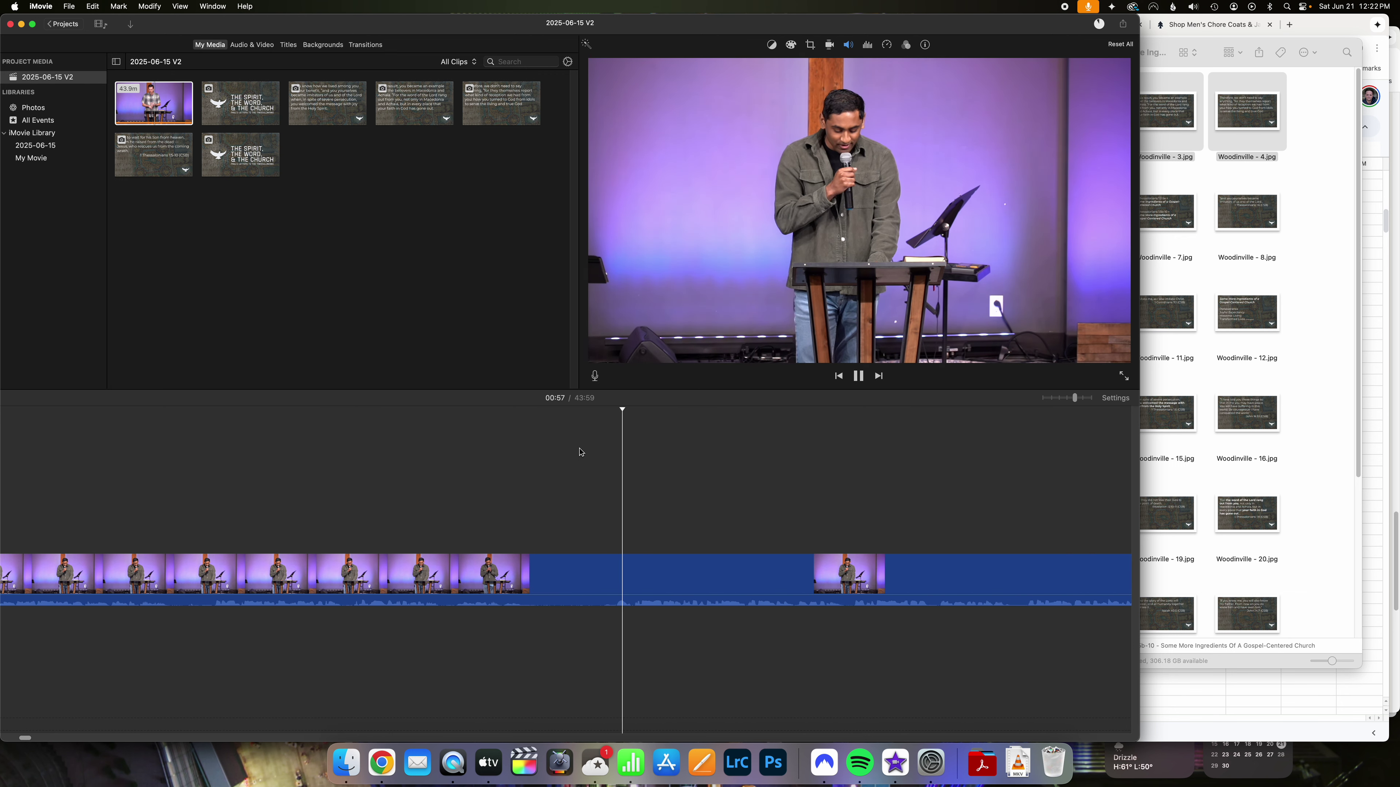
click(592, 427)
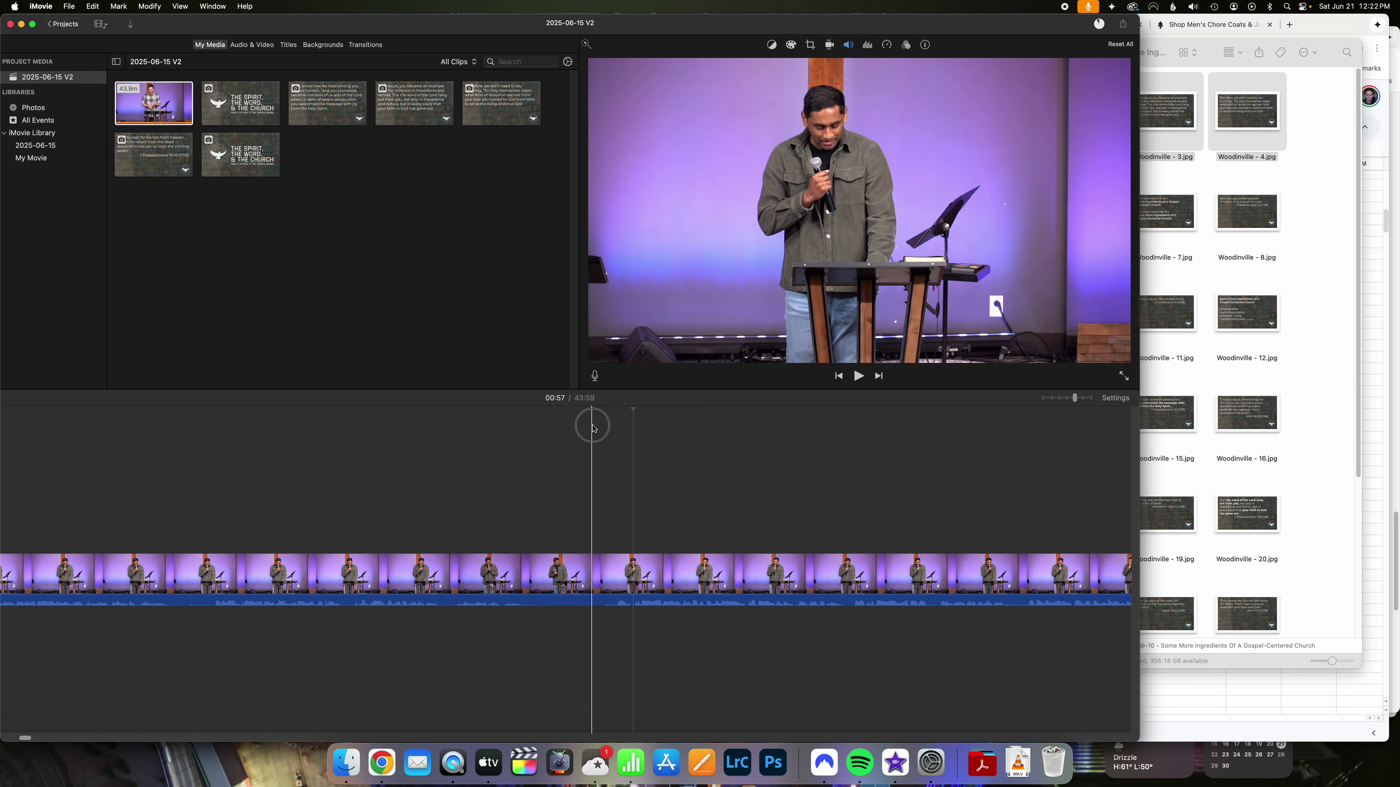
click(606, 429)
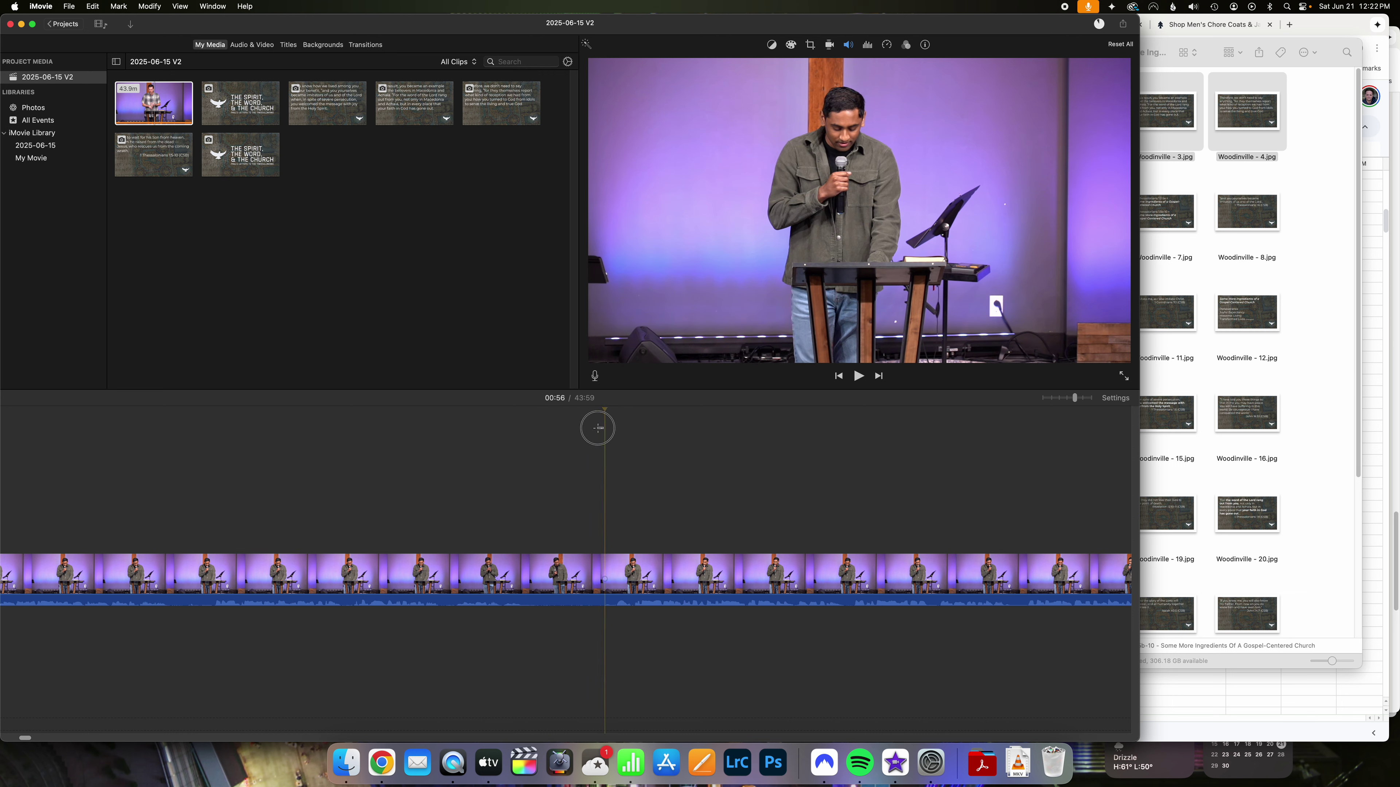
click(598, 433)
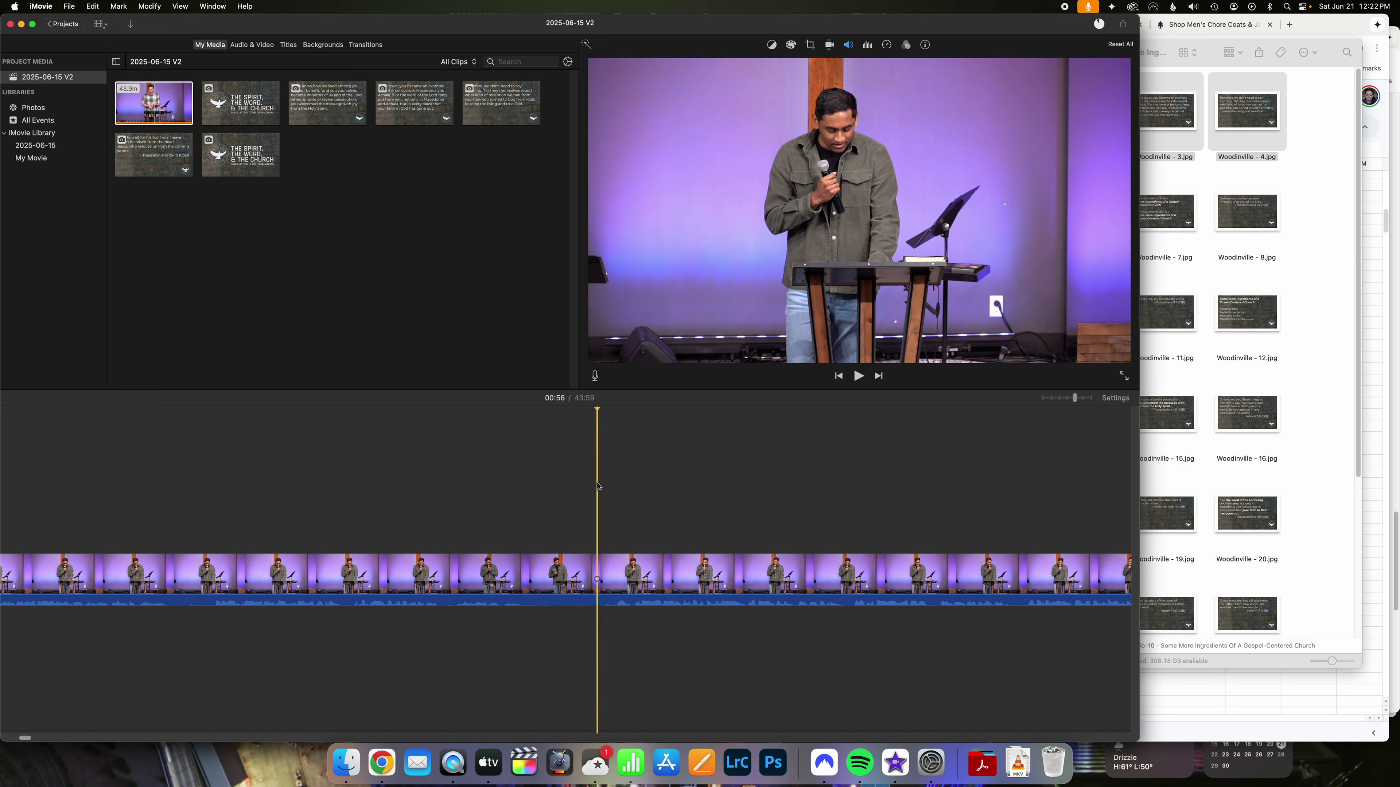
right_click(598, 582)
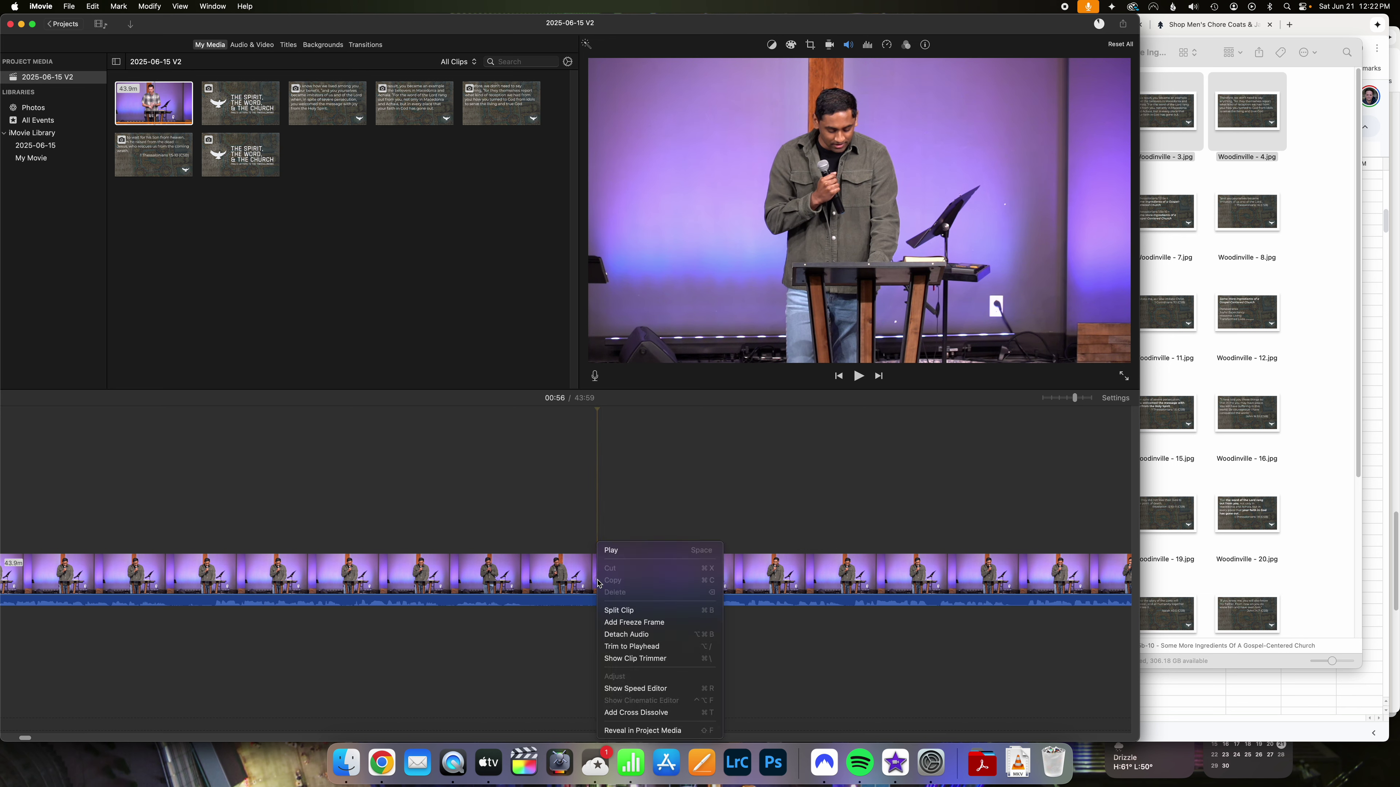
click(619, 610)
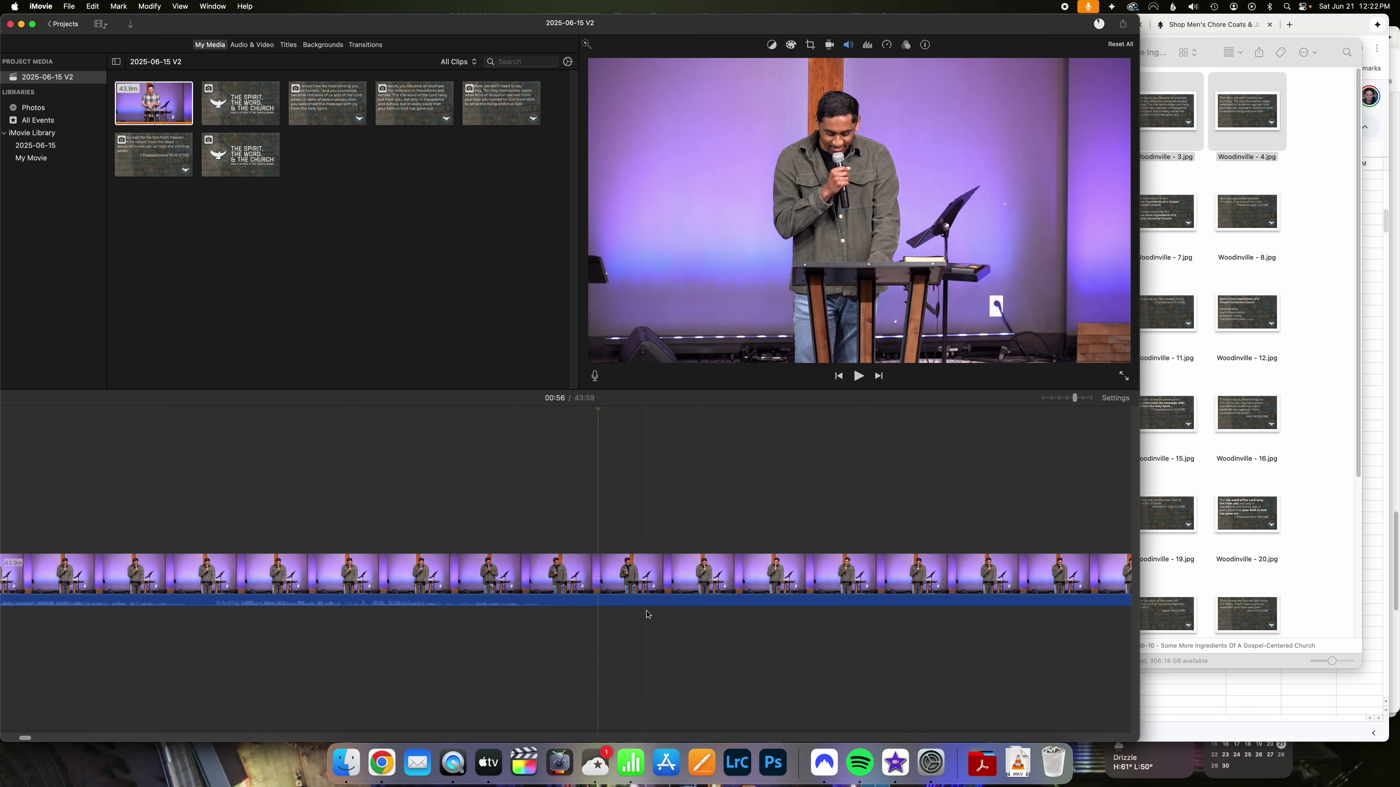
click(560, 581)
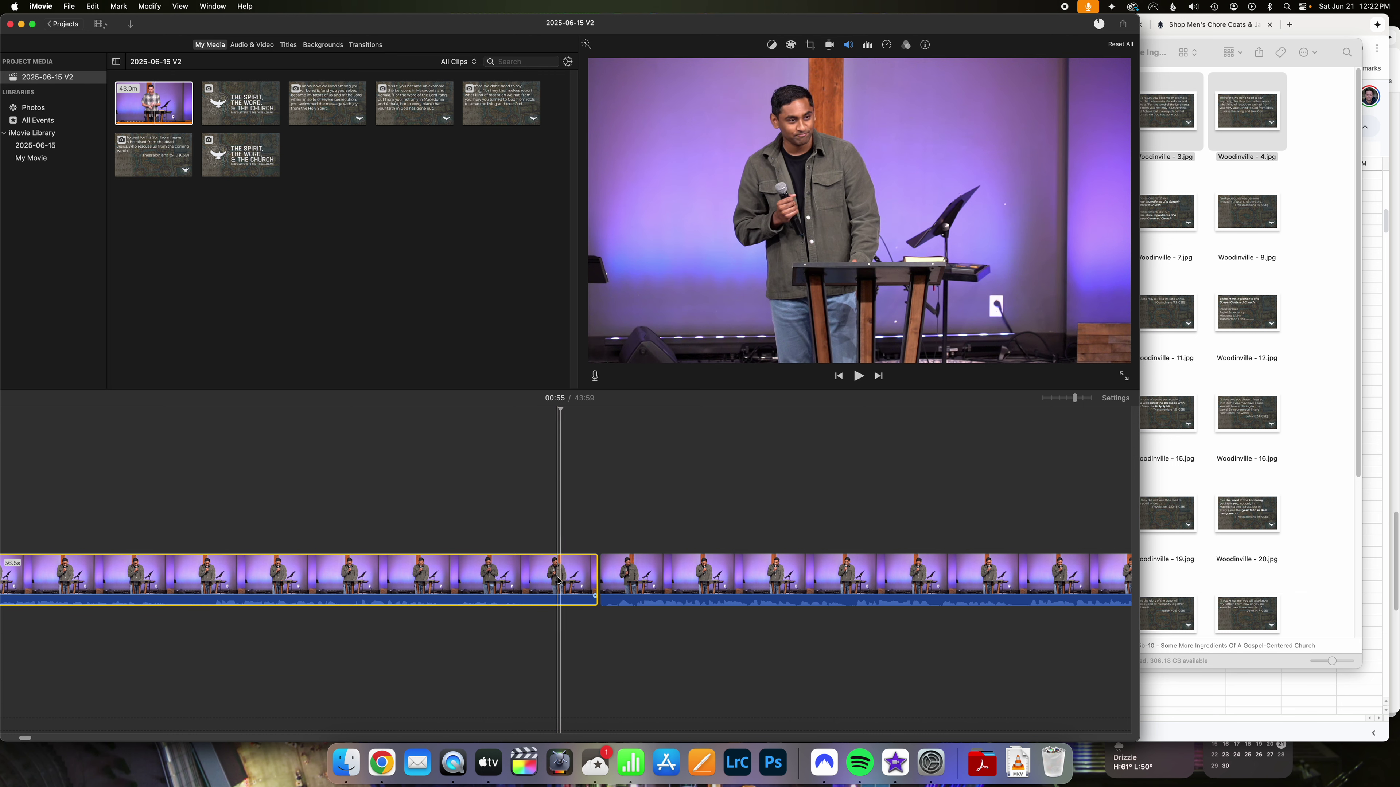
key(Delete)
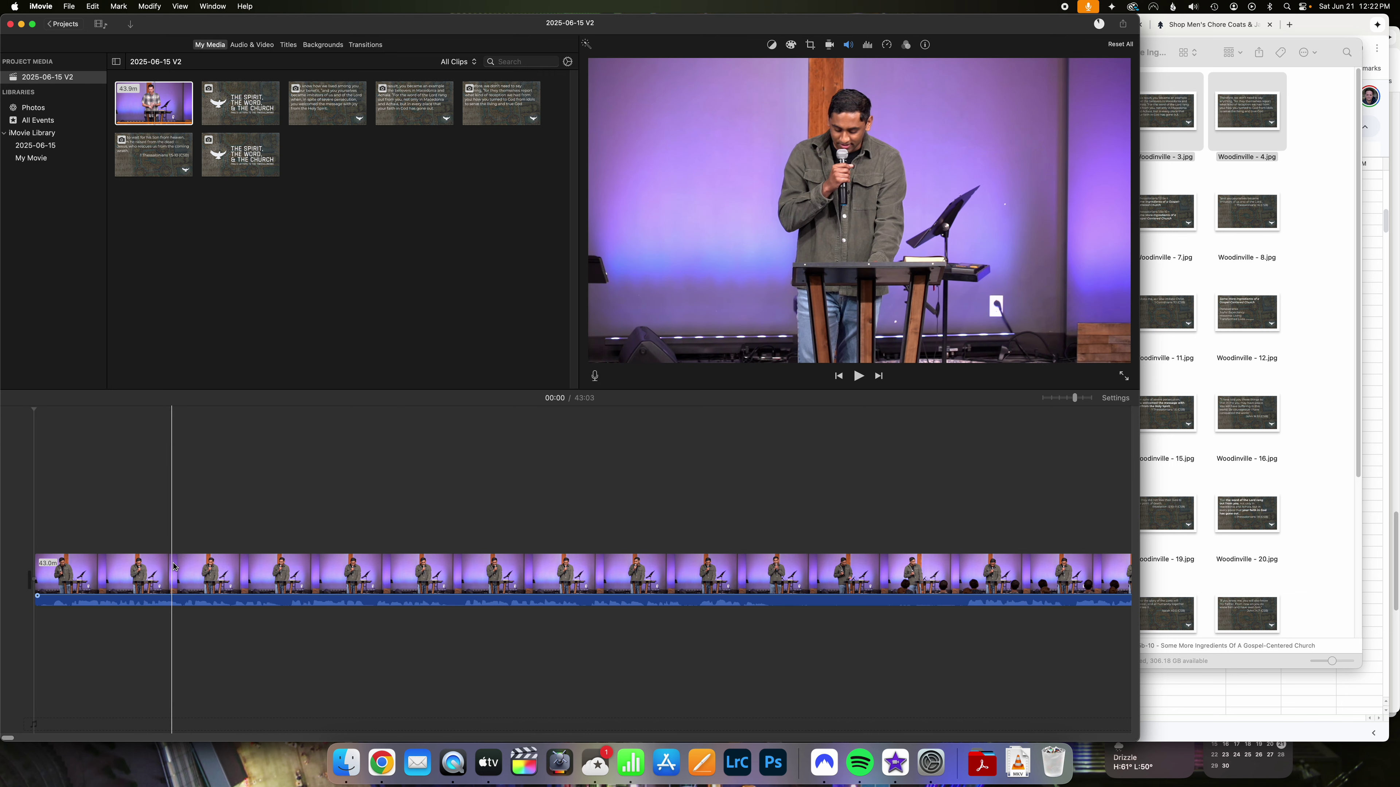
Split the trimmed clip at 00:06 and 00:25 and delete the piece between the two cuts.
click(126, 537)
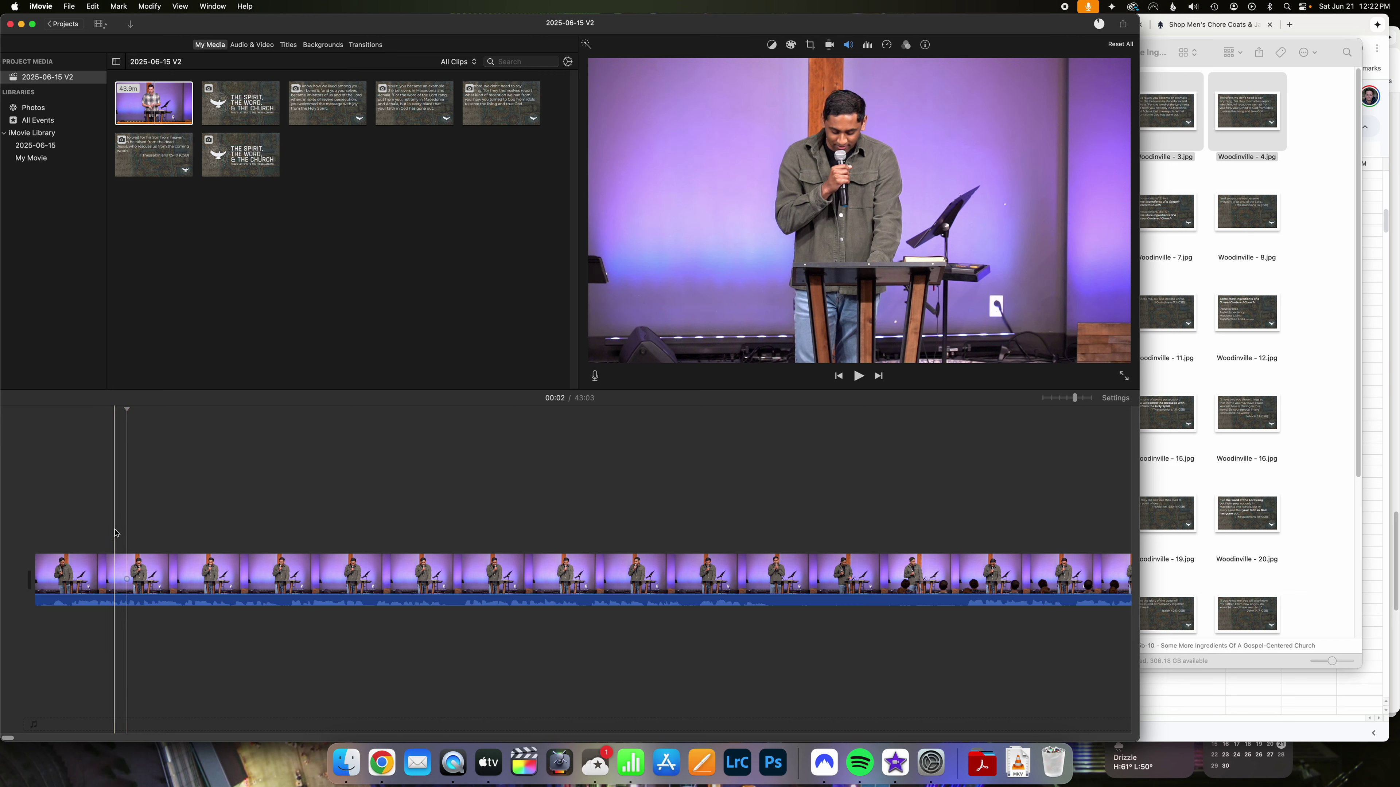
key(space)
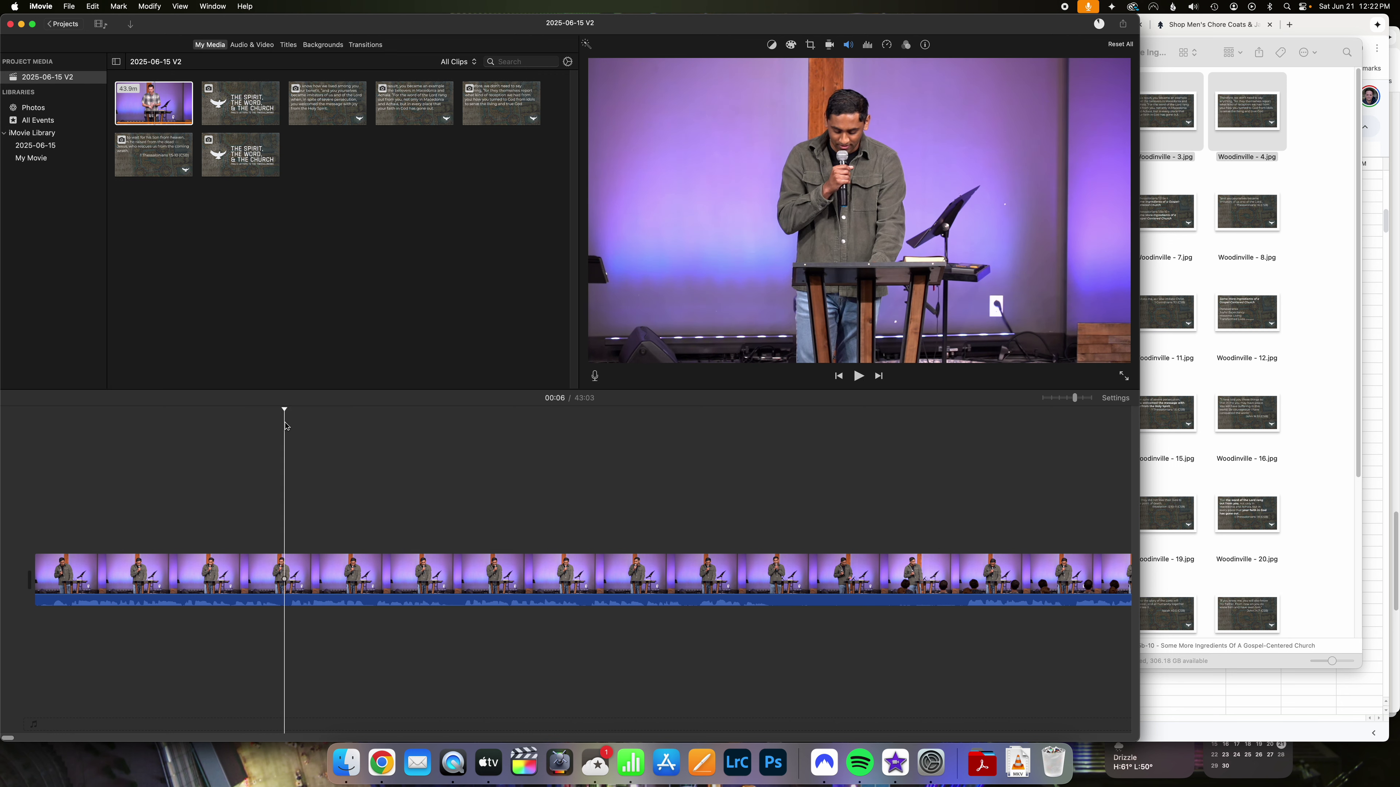
right_click(287, 590)
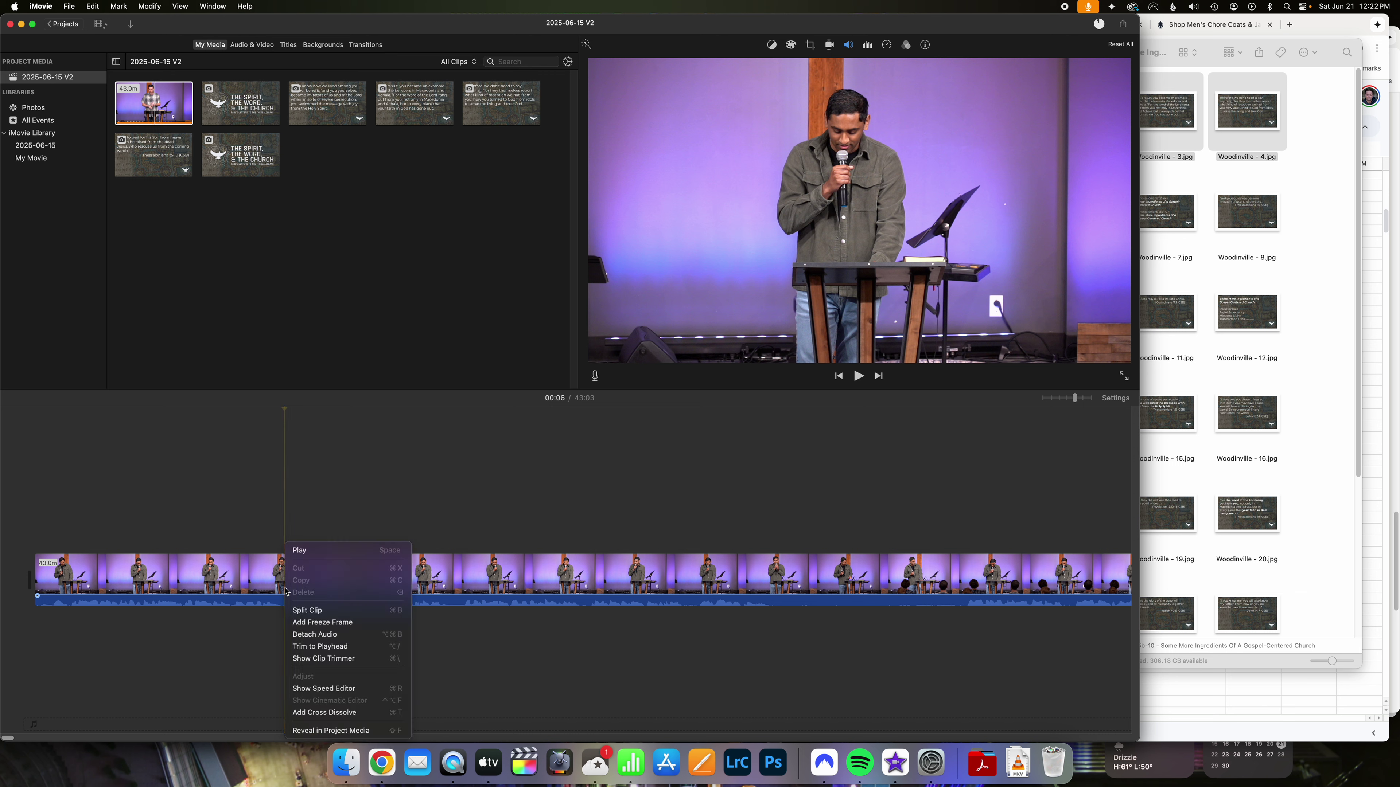
click(315, 611)
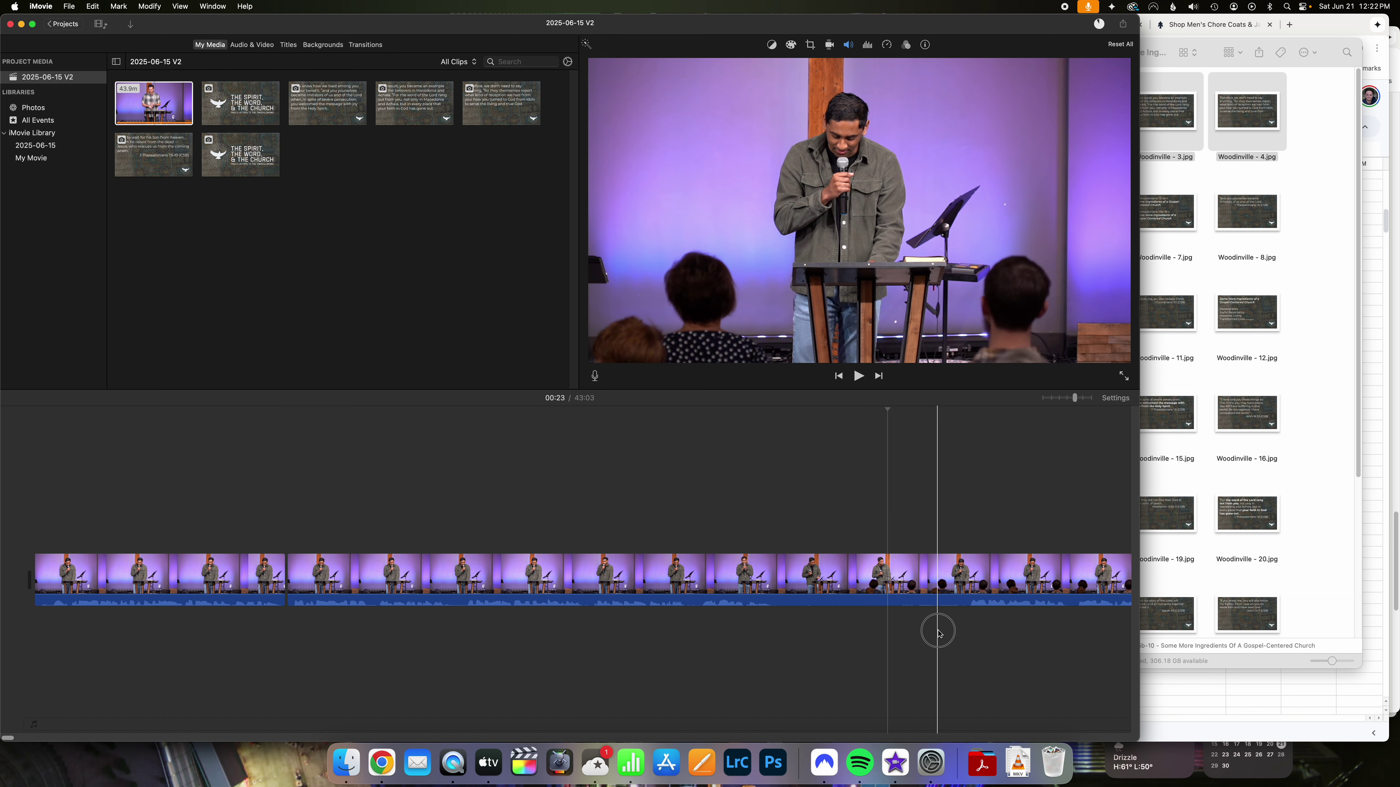
click(965, 636)
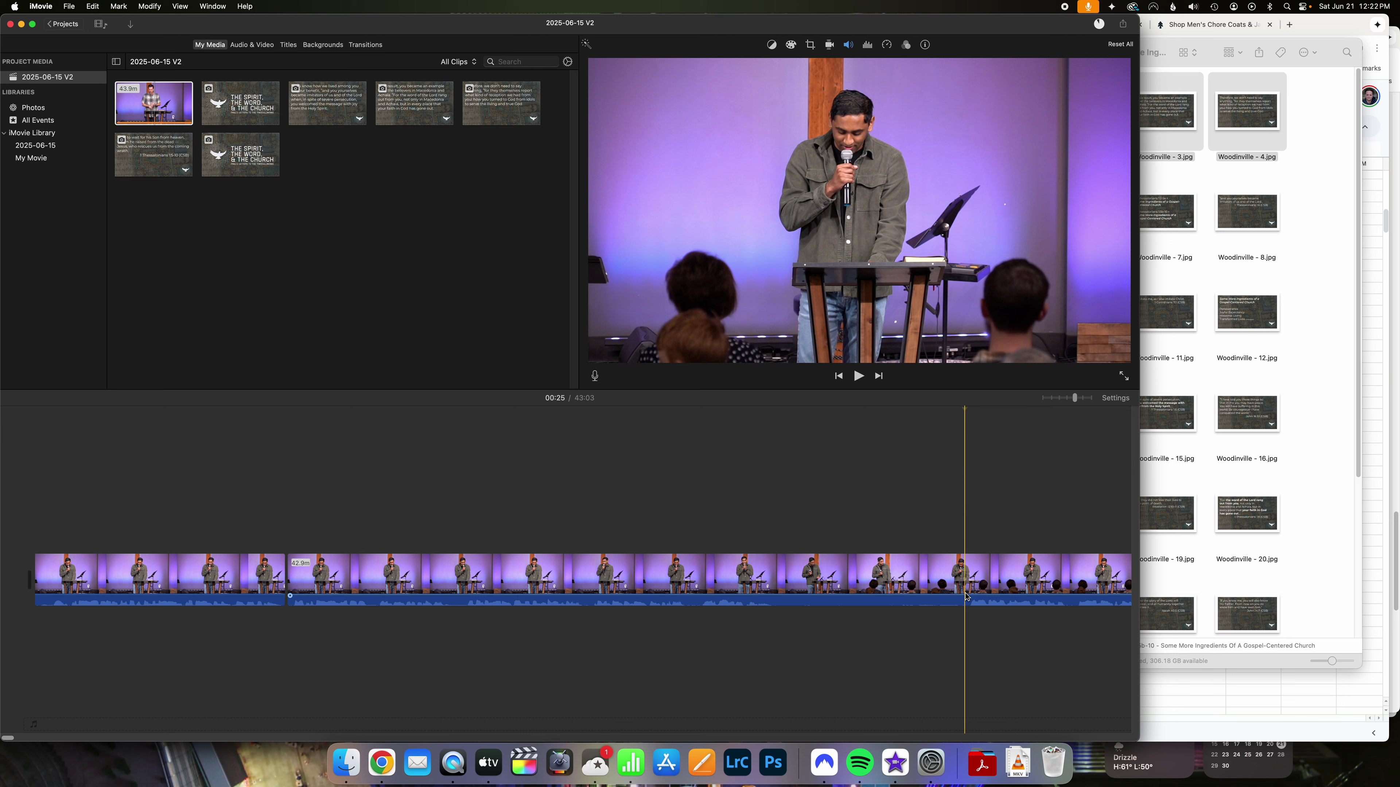
key(super+b)
click(842, 579)
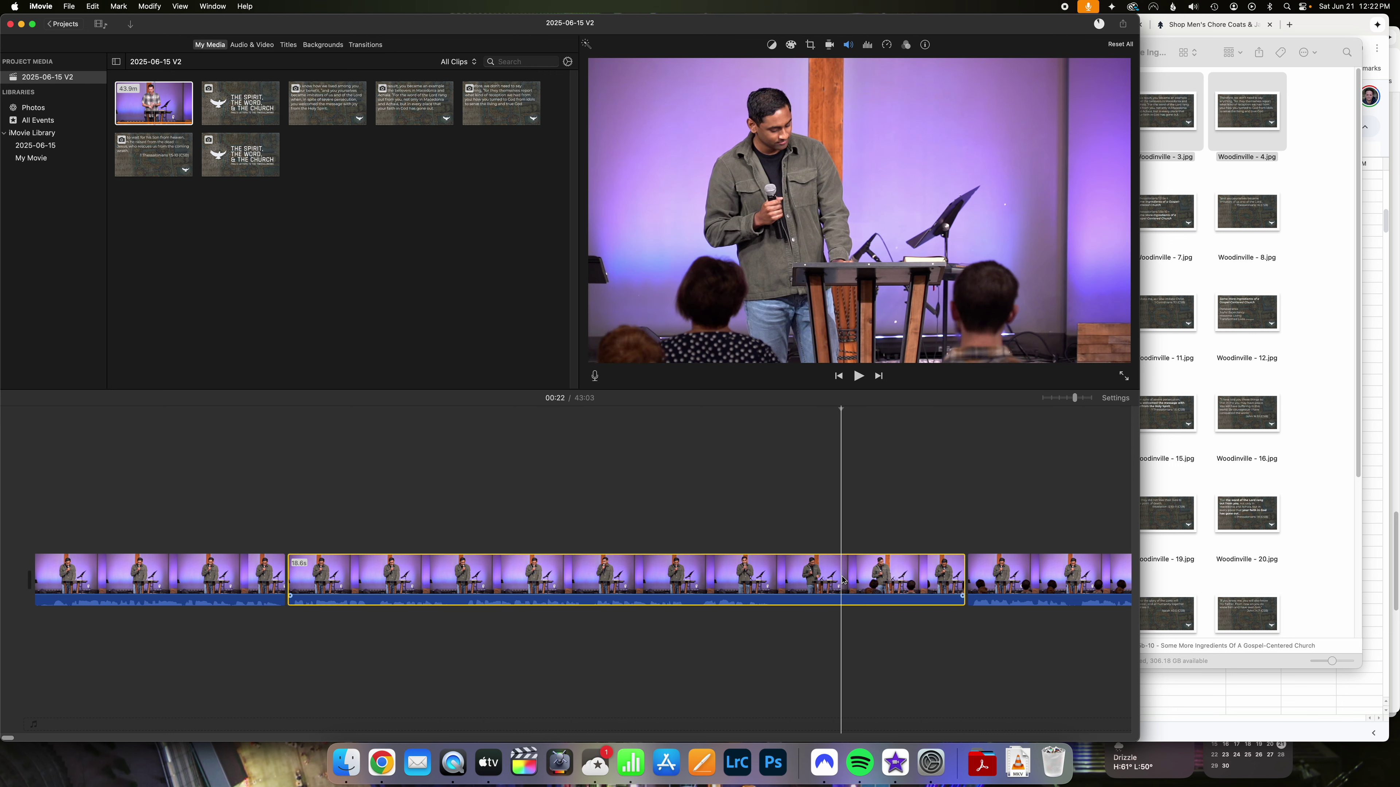
key(Delete)
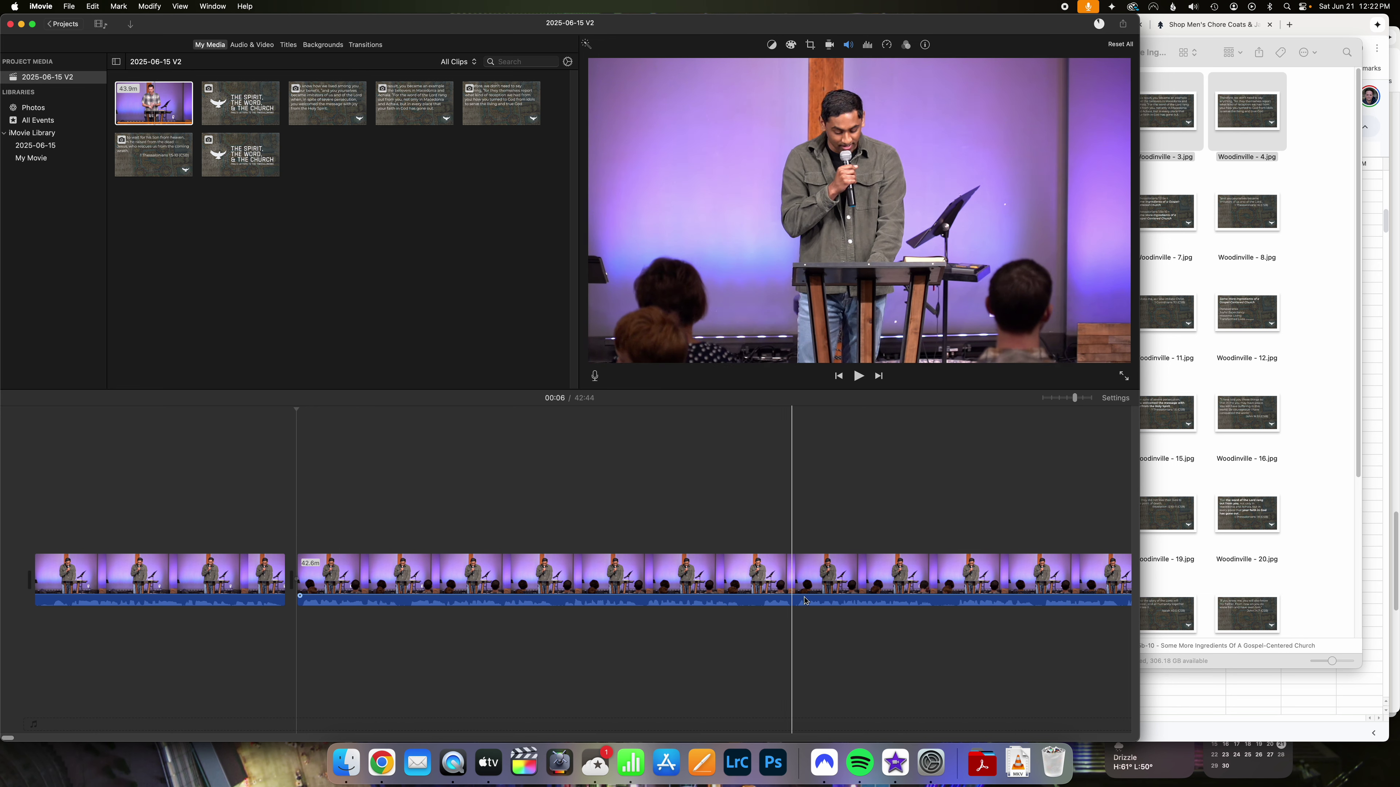
Find where the first speaker finishes reading and split the clip at 00:53, before the preacher takes the stage.
scroll(865, 605, right, 2)
scroll(865, 605, right, 10)
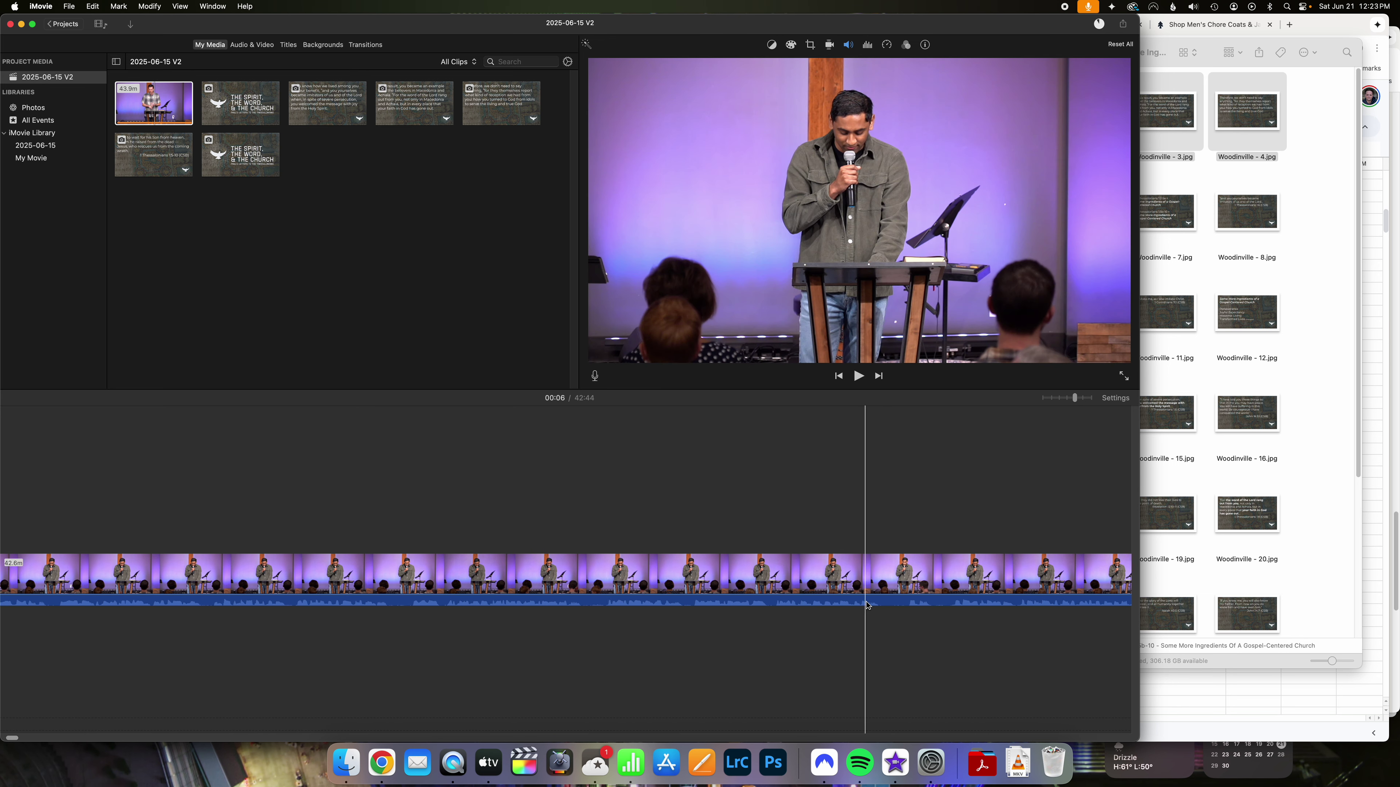
scroll(866, 604, right, 4)
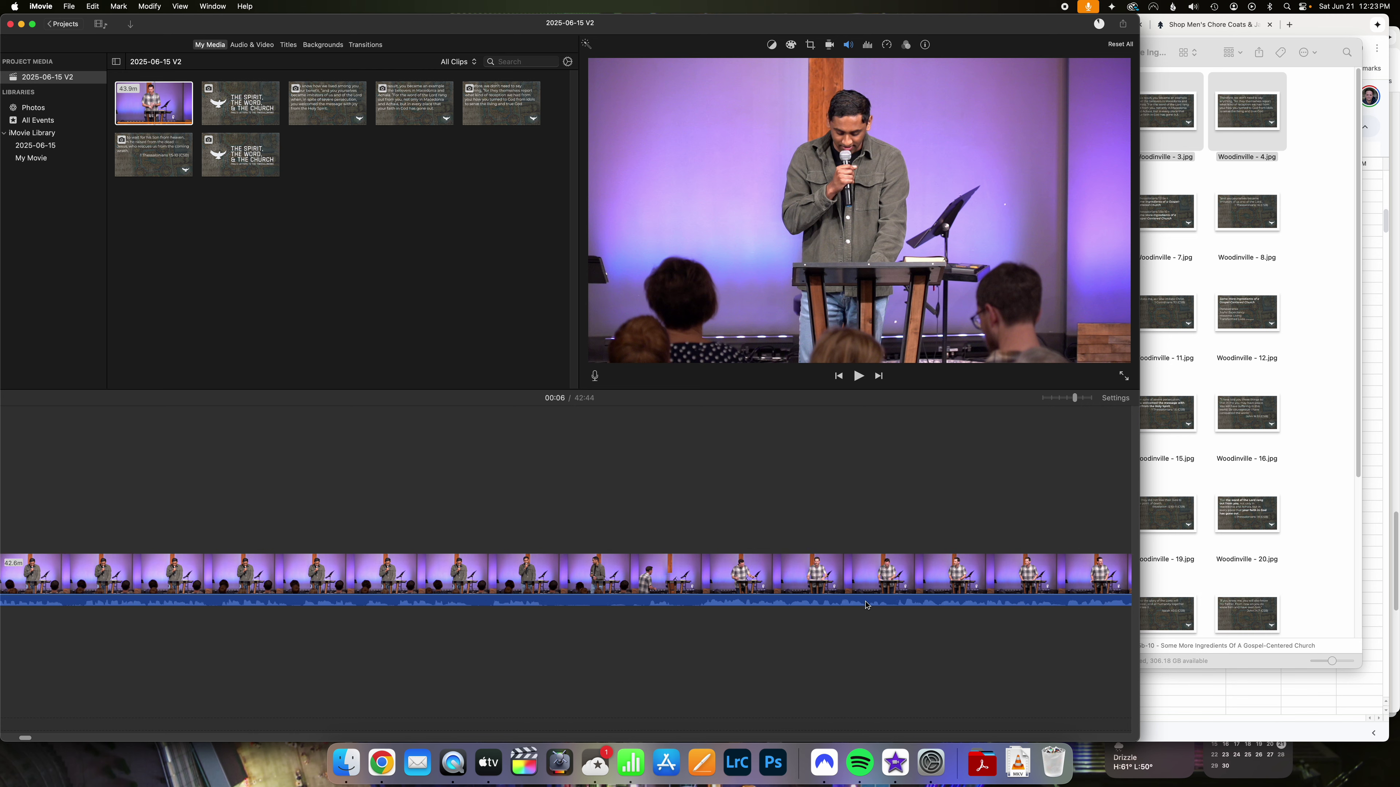
click(484, 571)
key(space)
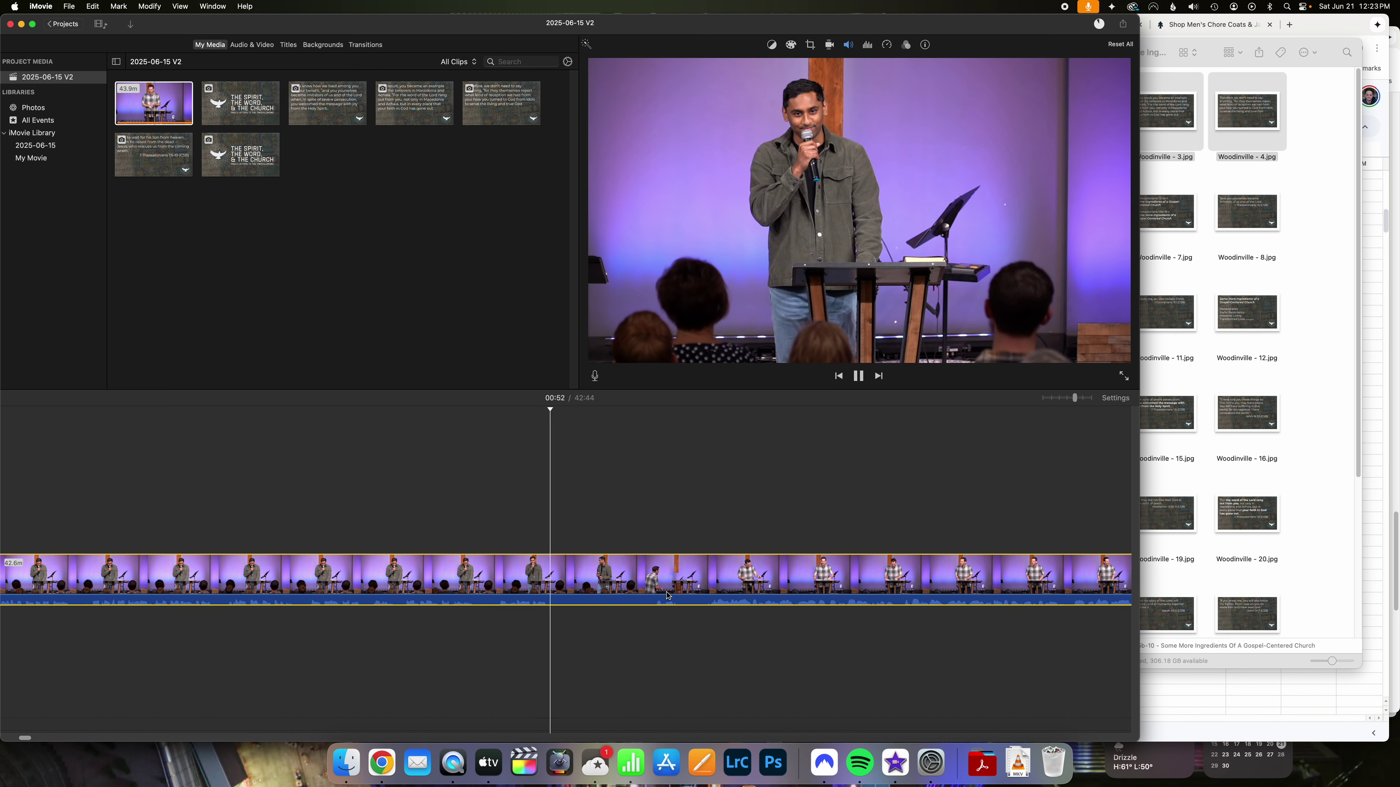
key(space)
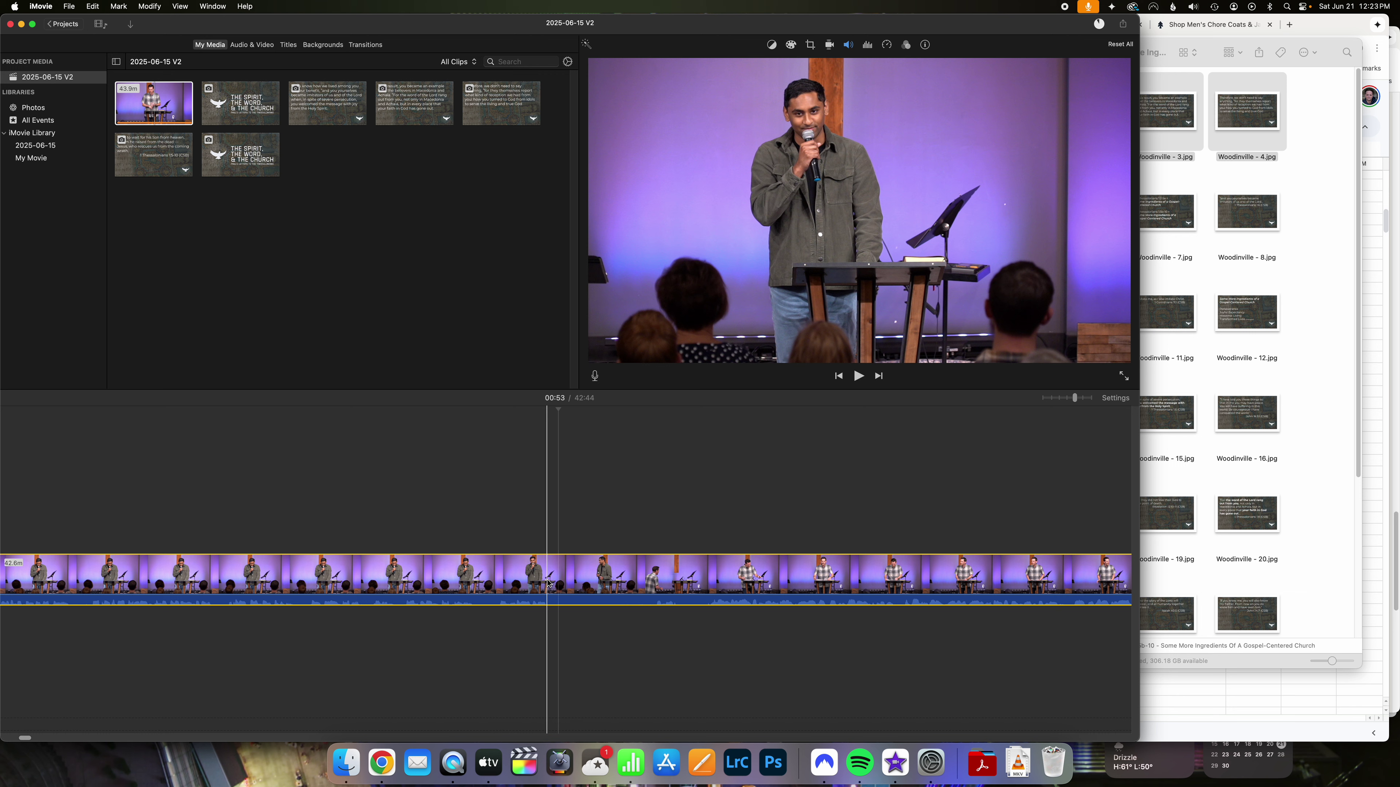
key(super+b)
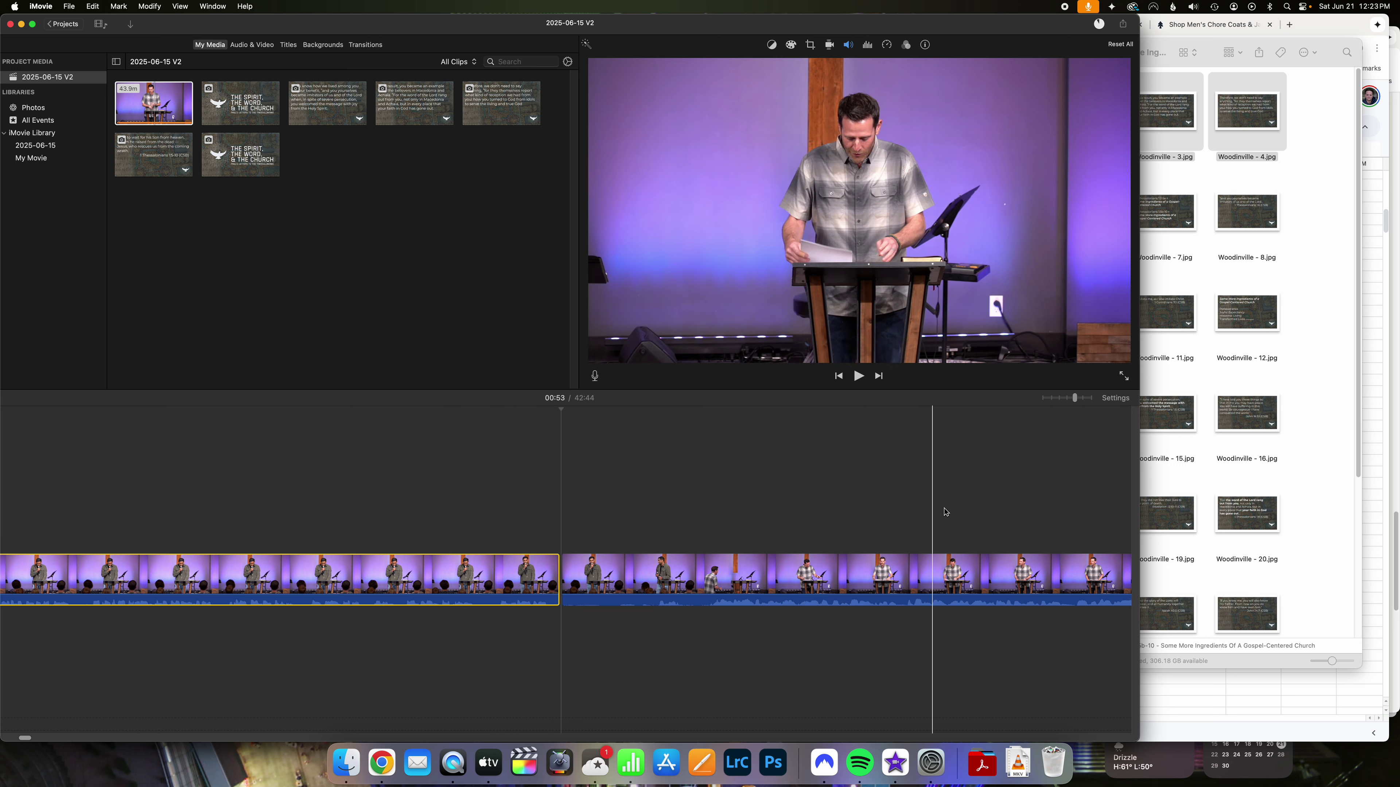
Detach the audio from both clips of the first speaker ahead of the preacher's clip.
drag(1070, 399, 1056, 400)
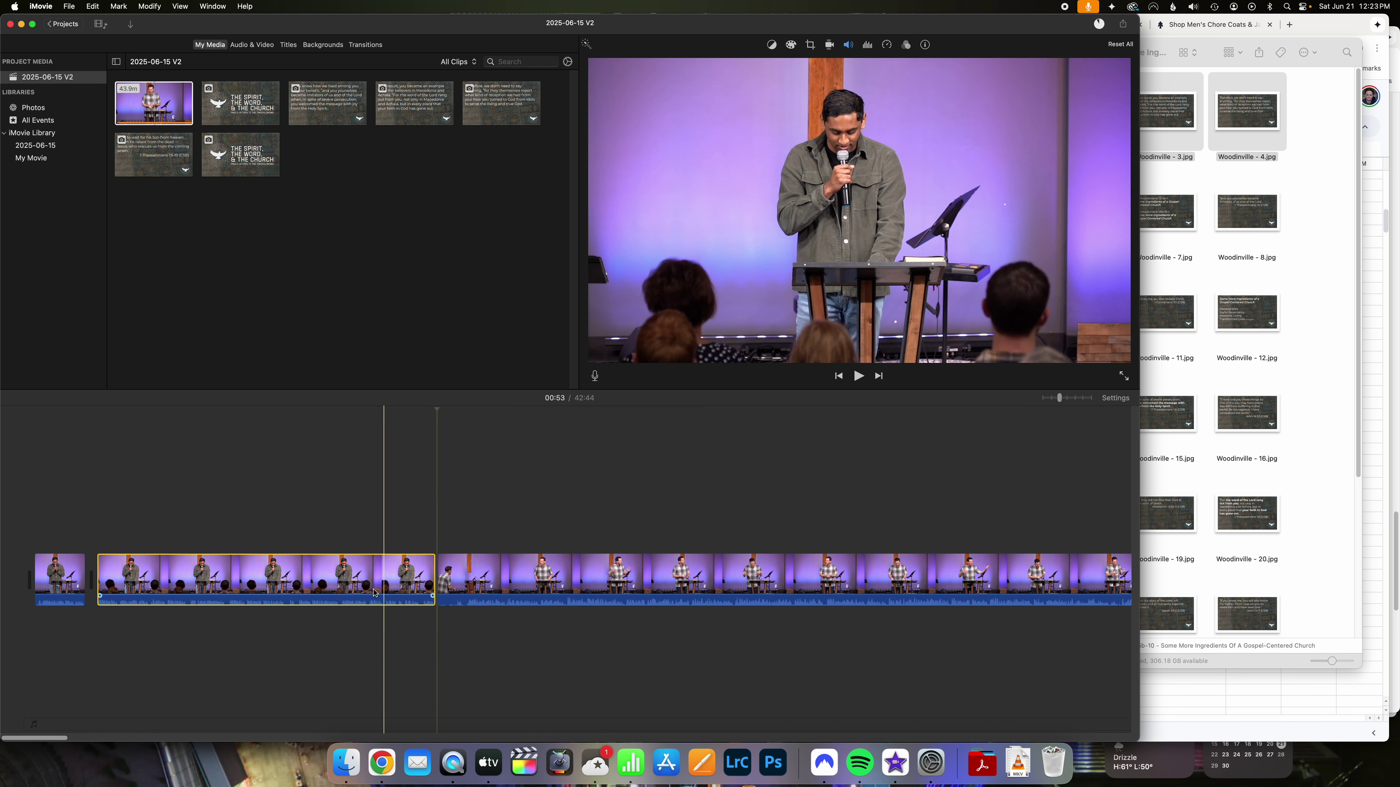
right_click(68, 580)
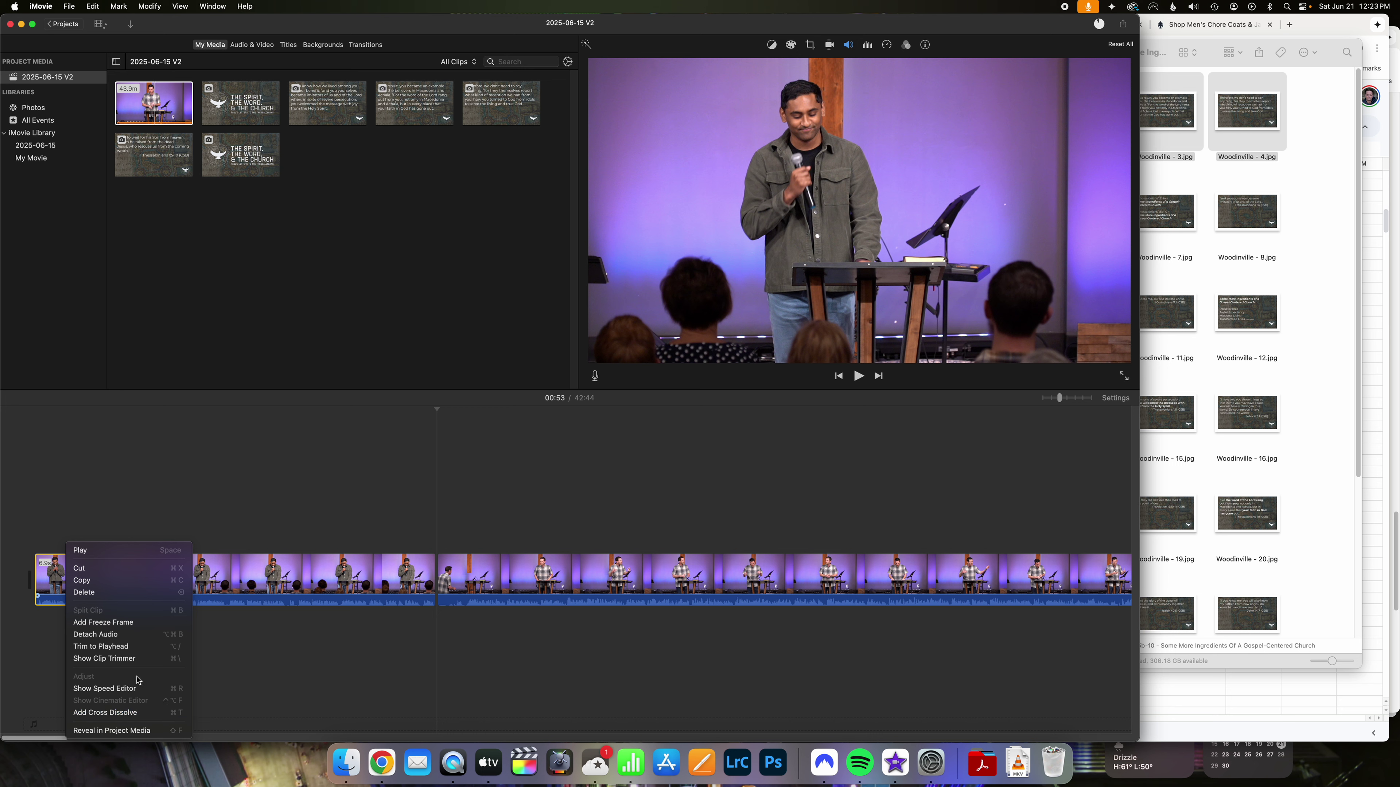
click(267, 663)
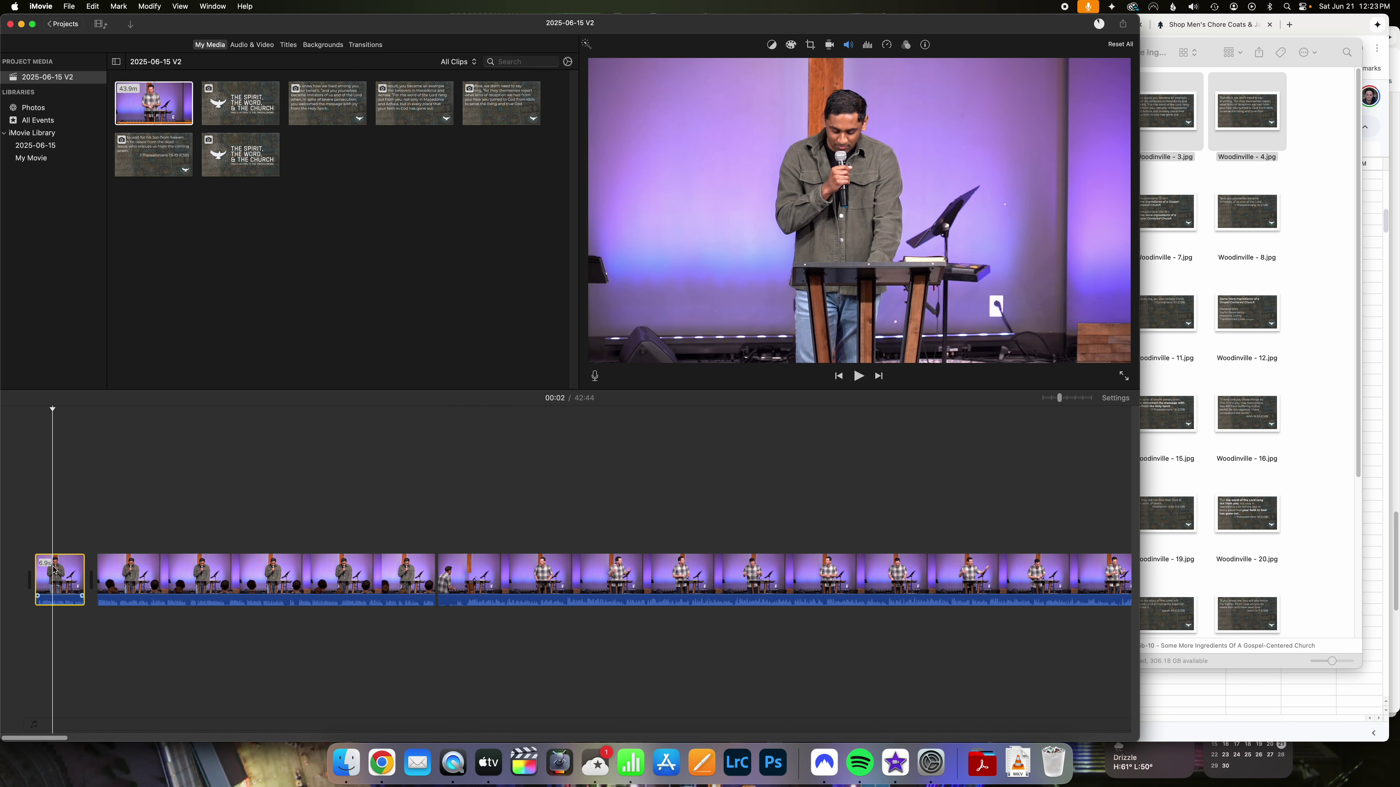
right_click(64, 573)
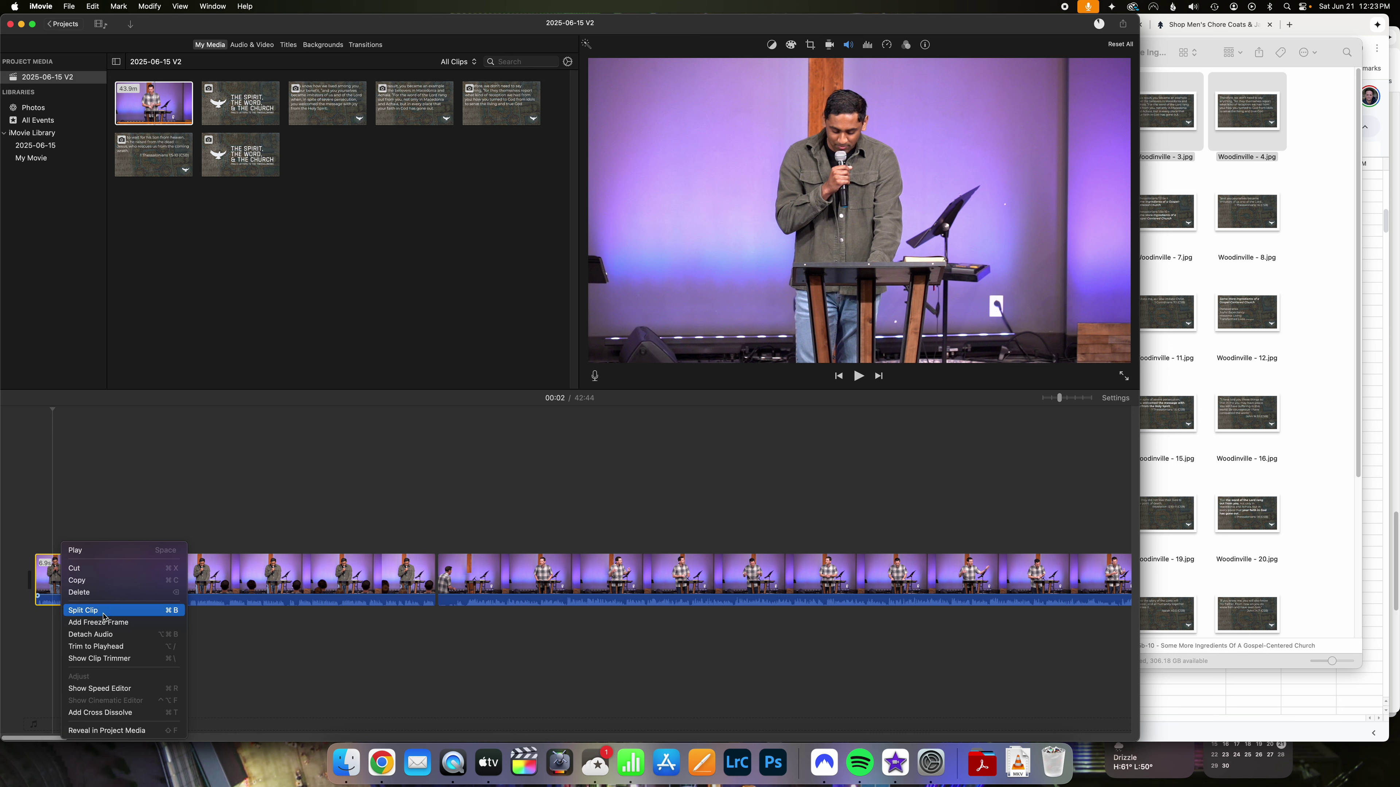
click(110, 634)
right_click(157, 576)
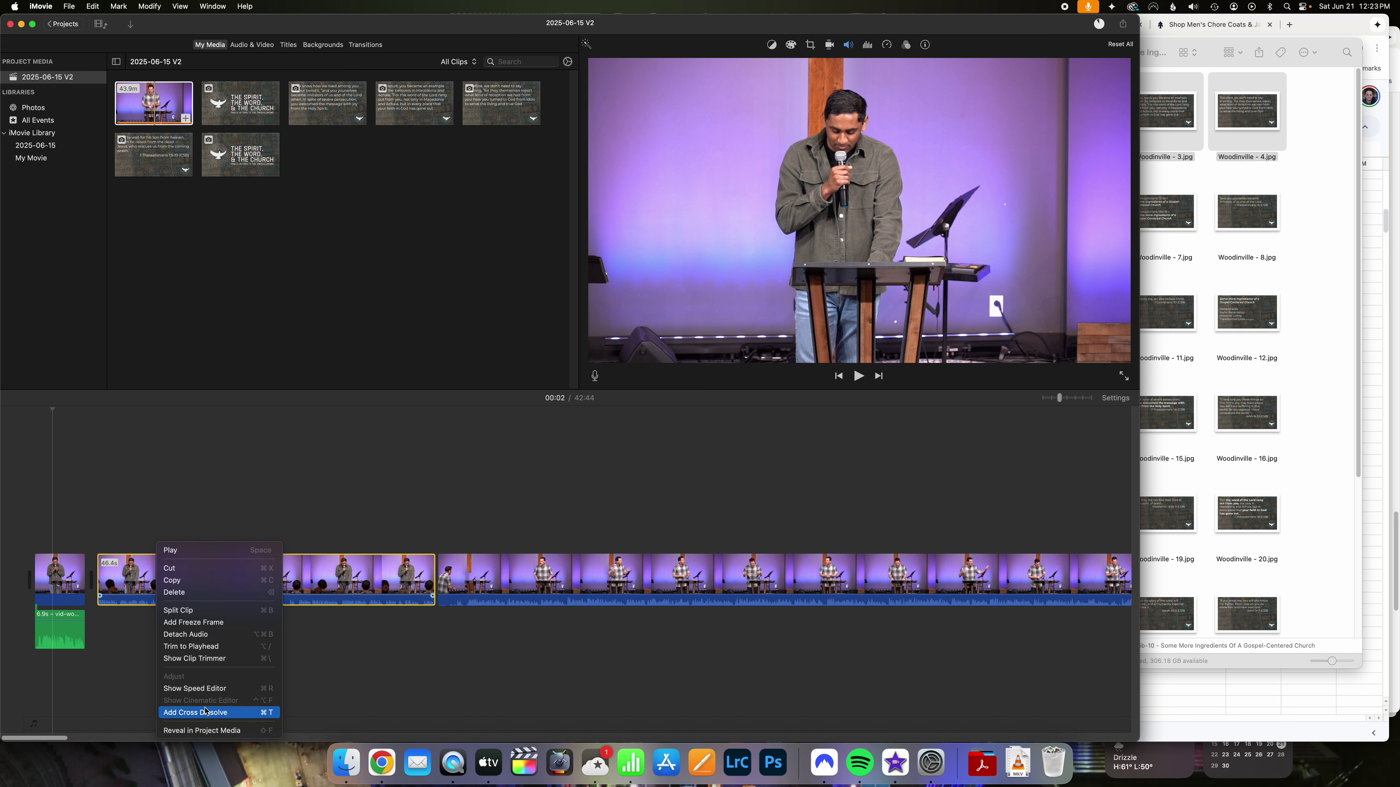
click(186, 634)
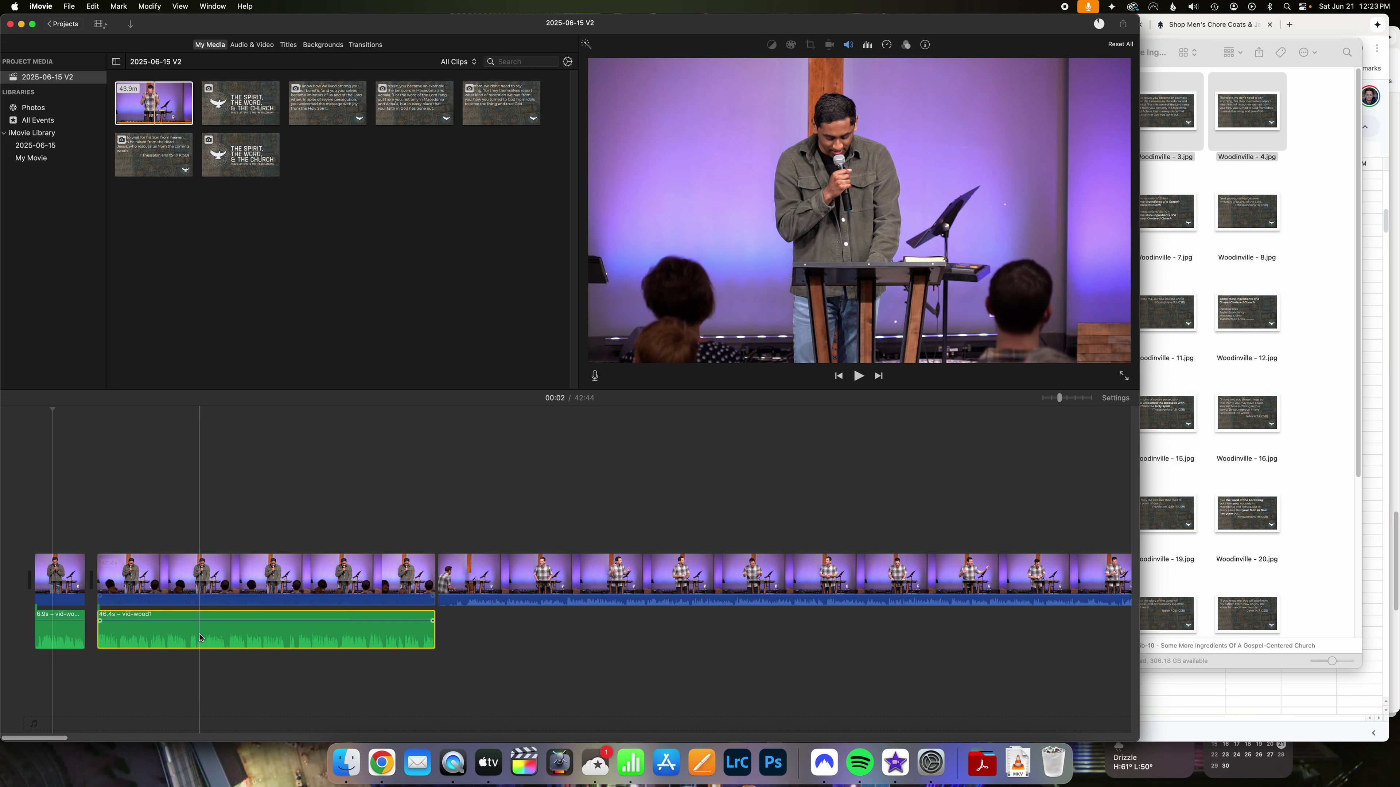
click(241, 577)
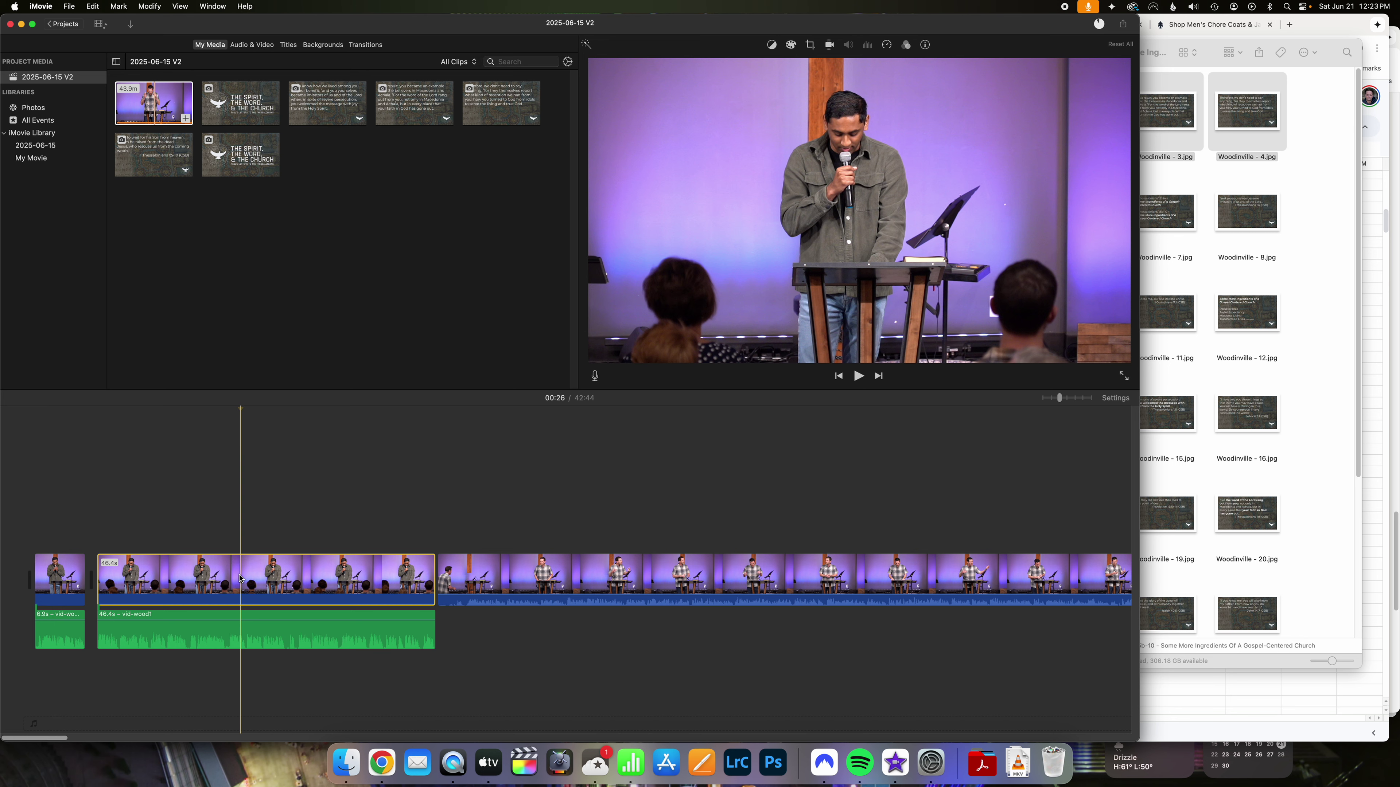
key(Delete)
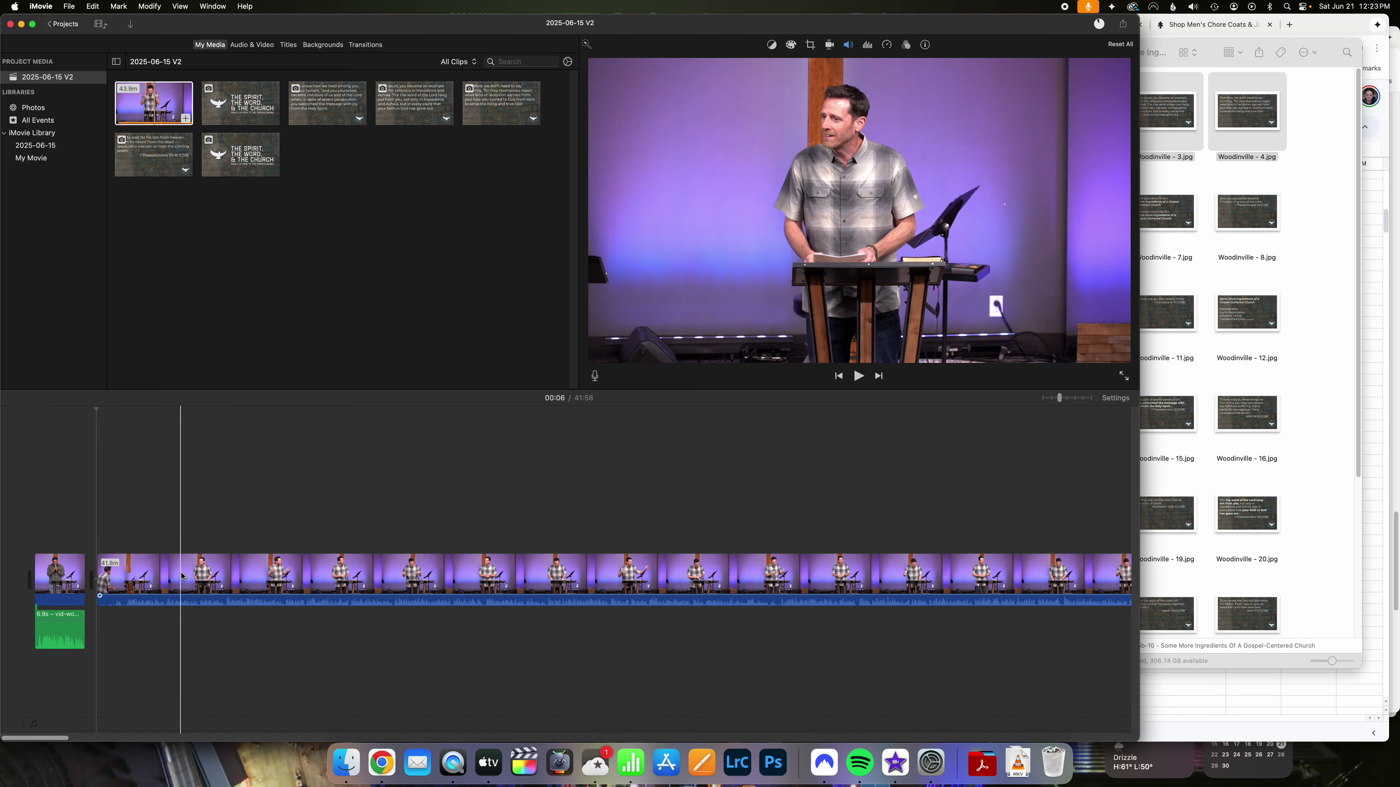
key(super+z)
Move the longer detached audio piece under the preacher's clip, then delete the video it was detached from.
click(159, 628)
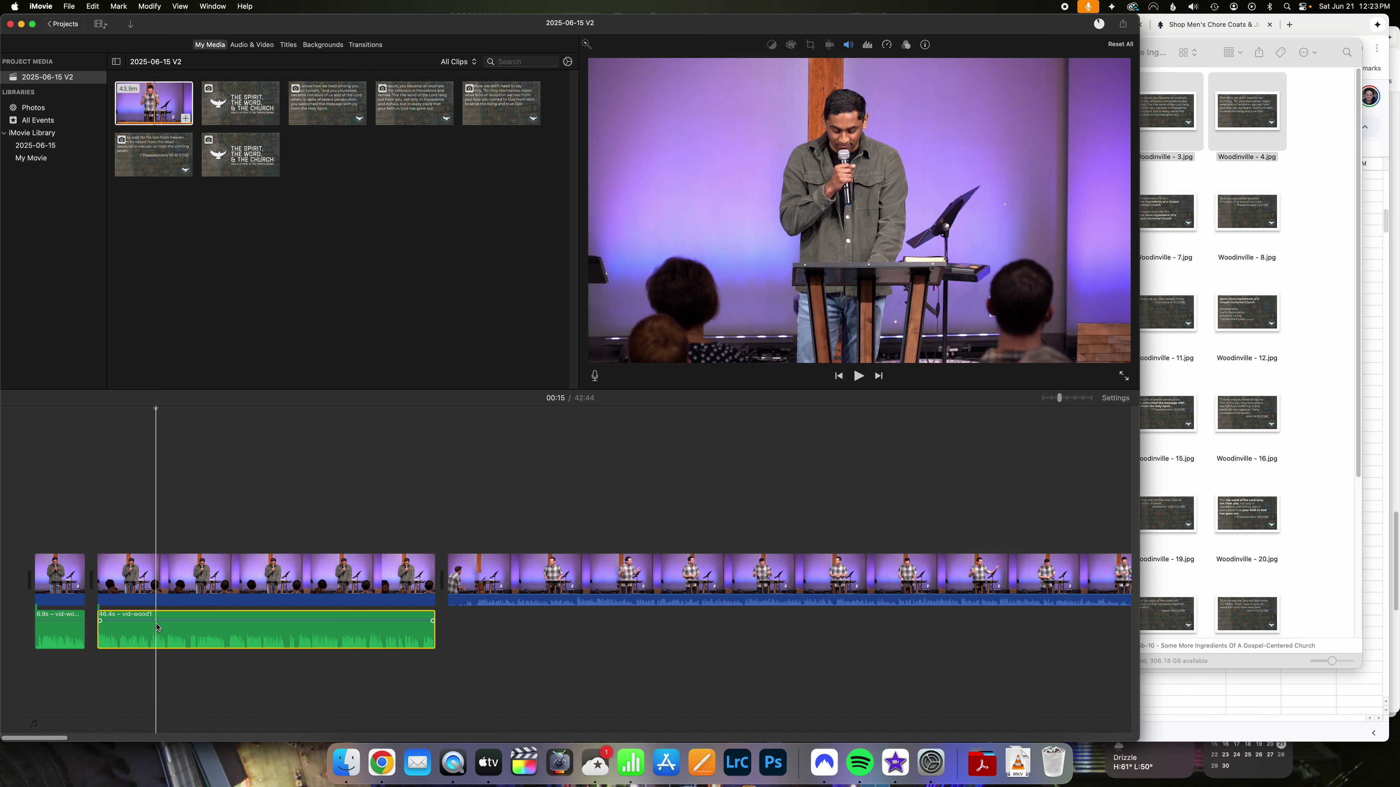
drag(182, 632, 541, 637)
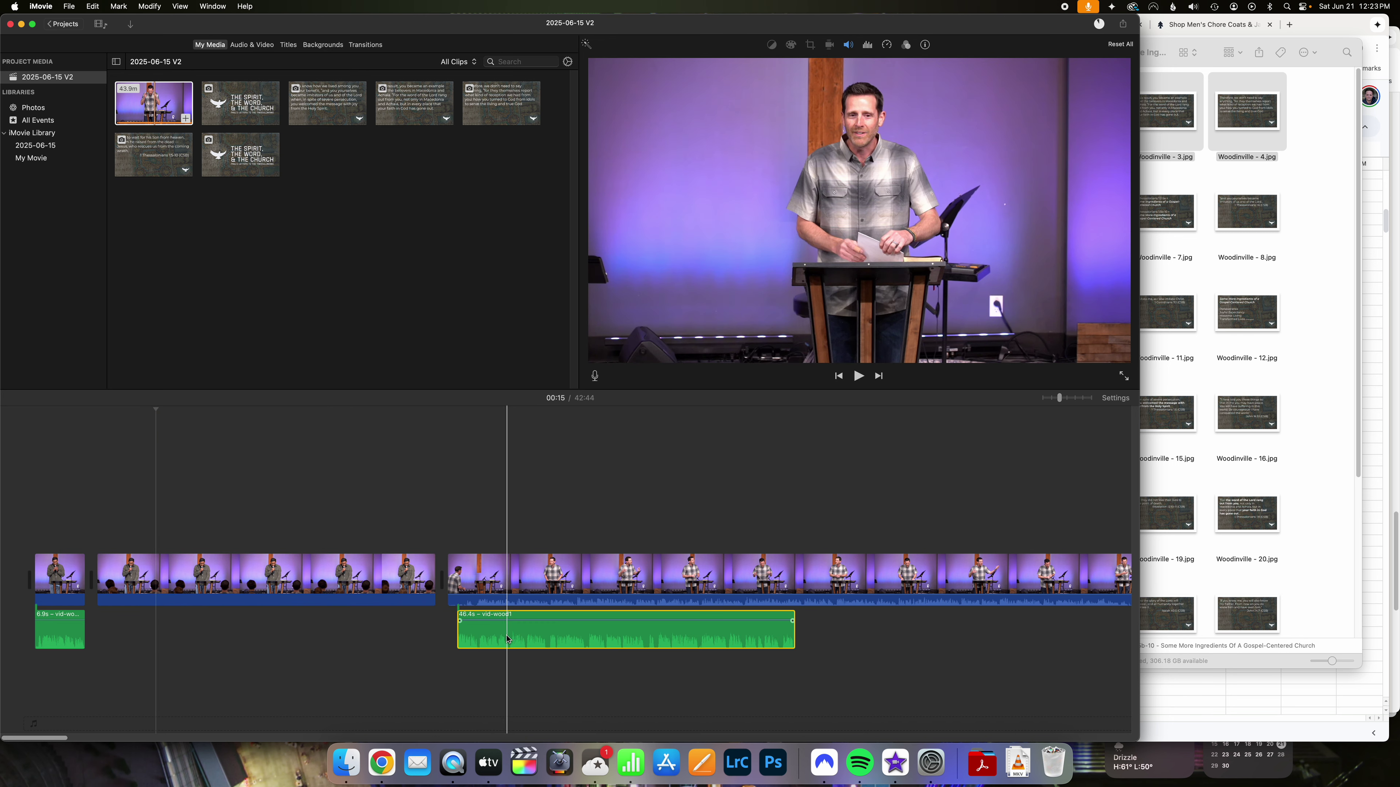
click(261, 575)
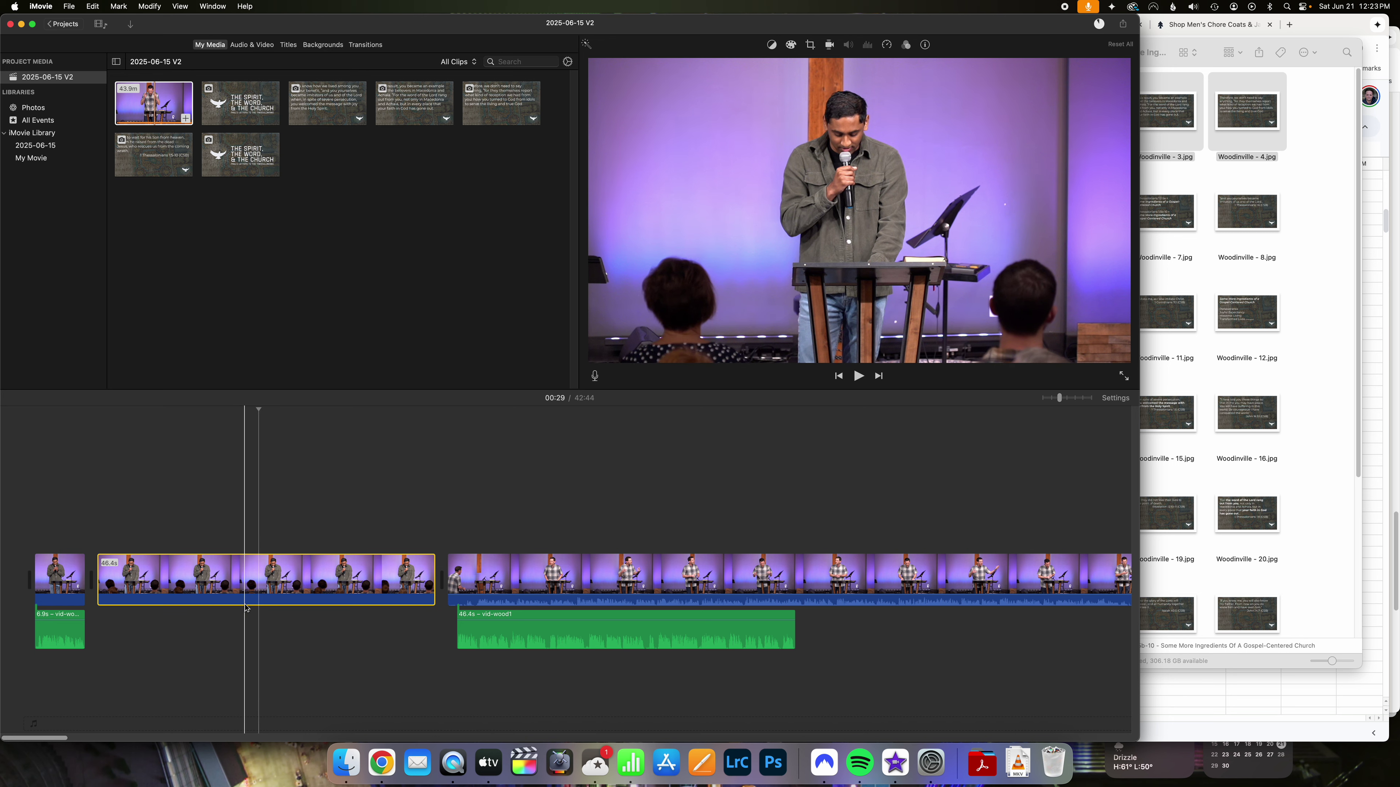
key(Delete)
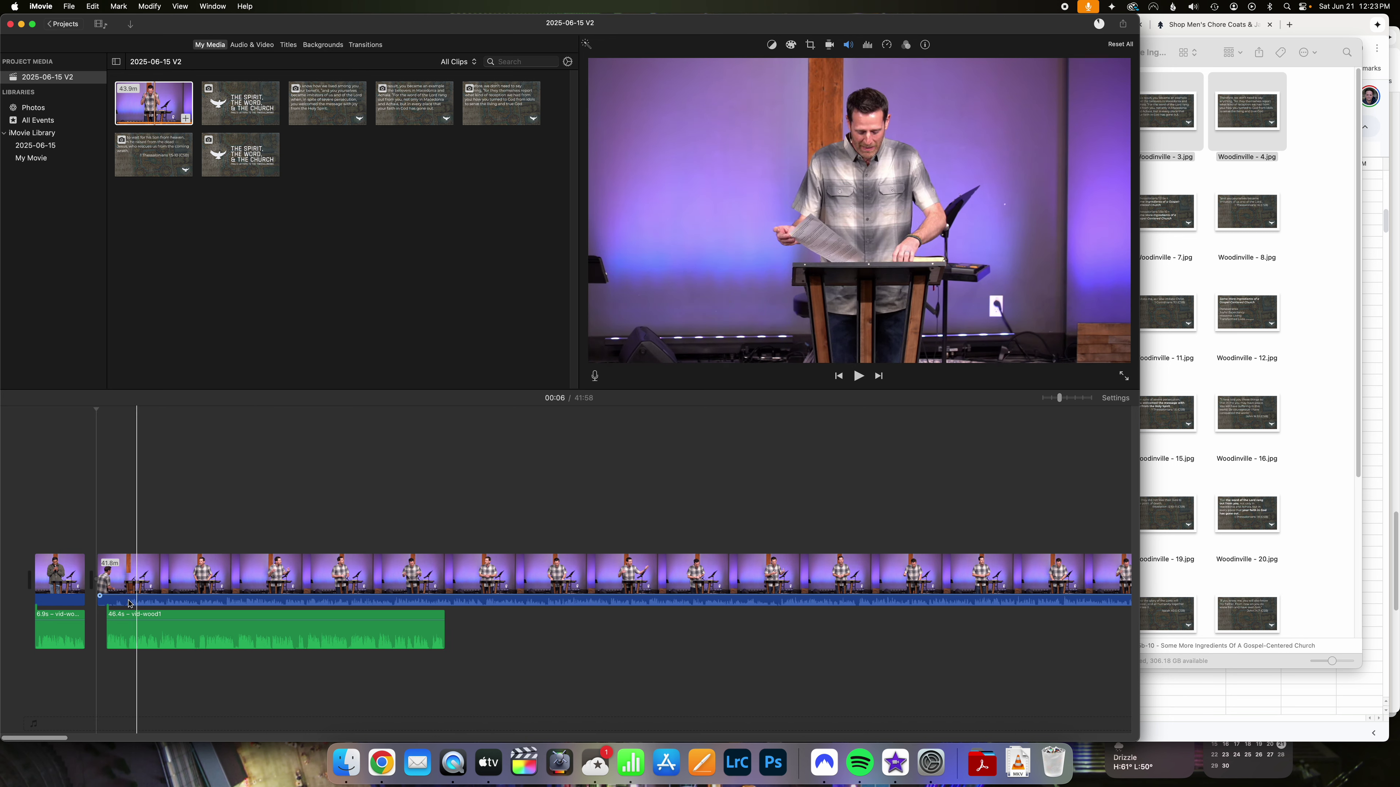
Shift both detached audio pieces further along beneath the preacher's clip and delete the first speaker's remaining video clip.
drag(172, 628, 338, 629)
drag(59, 628, 187, 628)
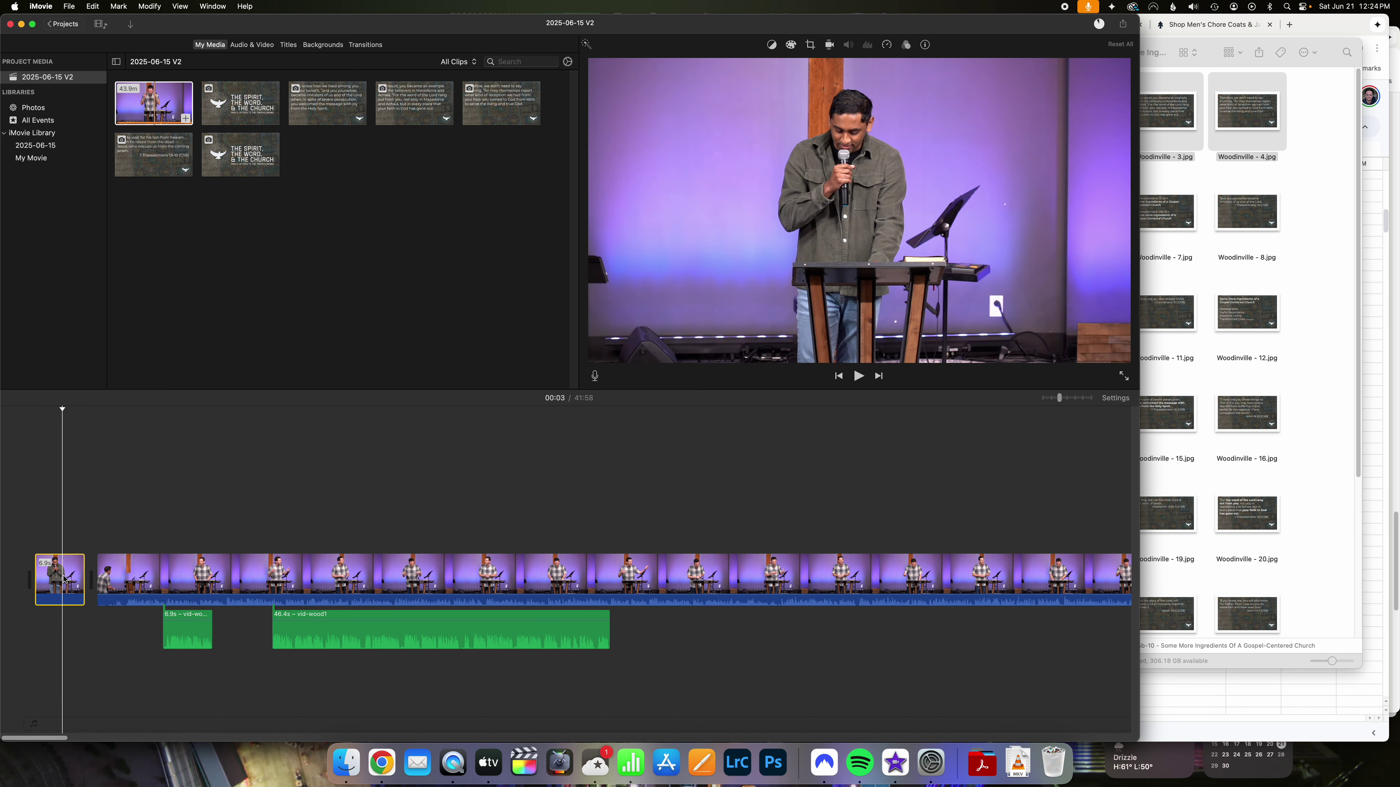
key(Delete)
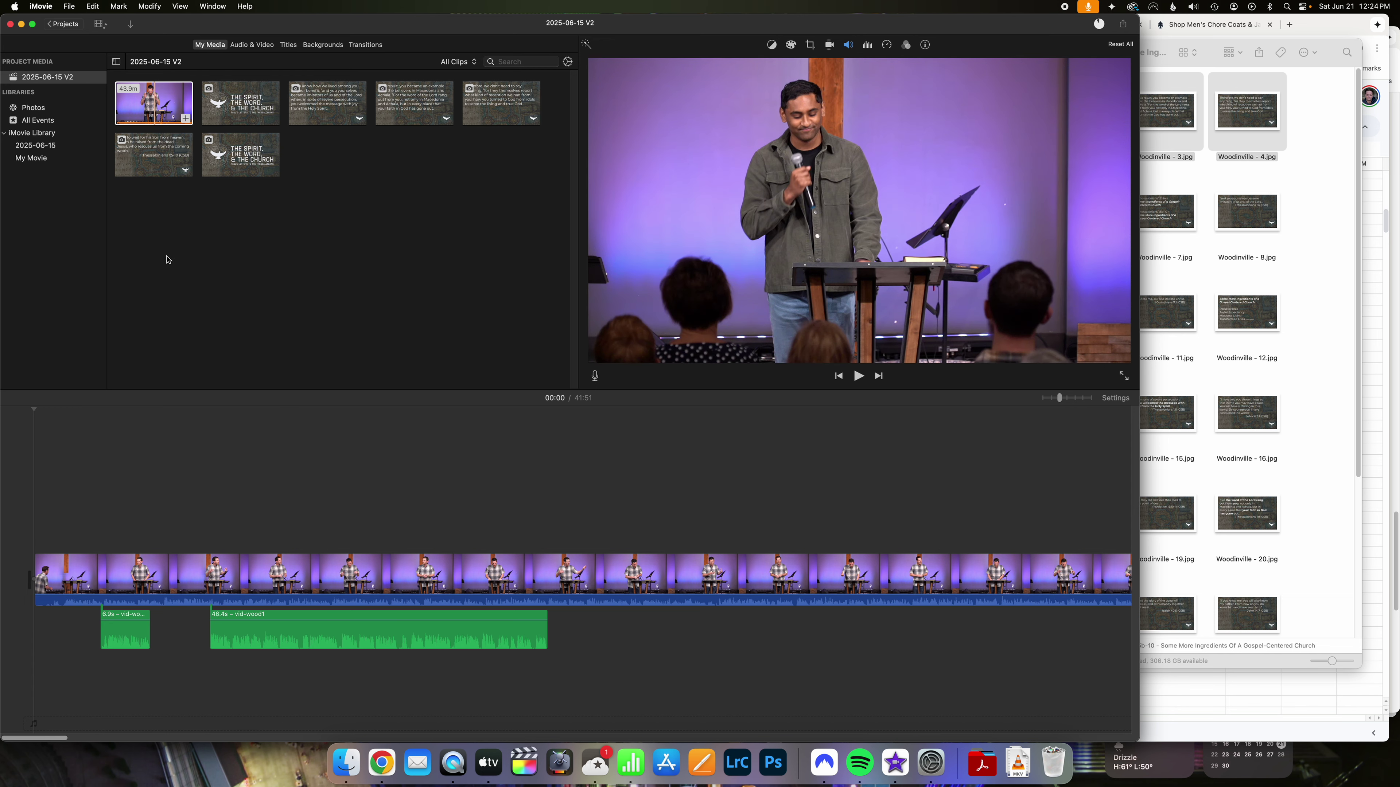
Place the title slide The Spirit, the Word & the Church at the start of the timeline.
drag(232, 123, 37, 574)
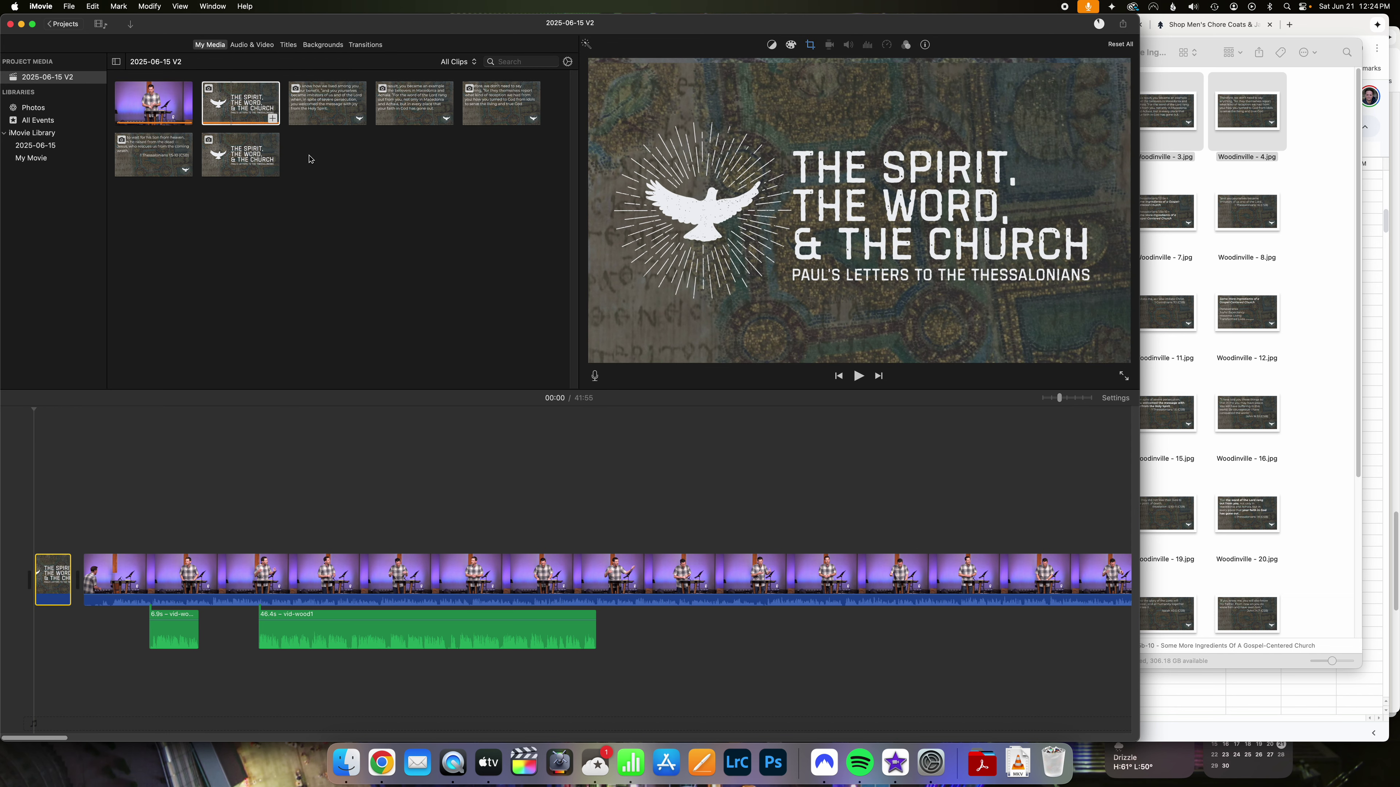
Insert the four scripture slides and the closing title slide between the opening title slide and the preacher's clip.
click(342, 103)
shift+click(223, 157)
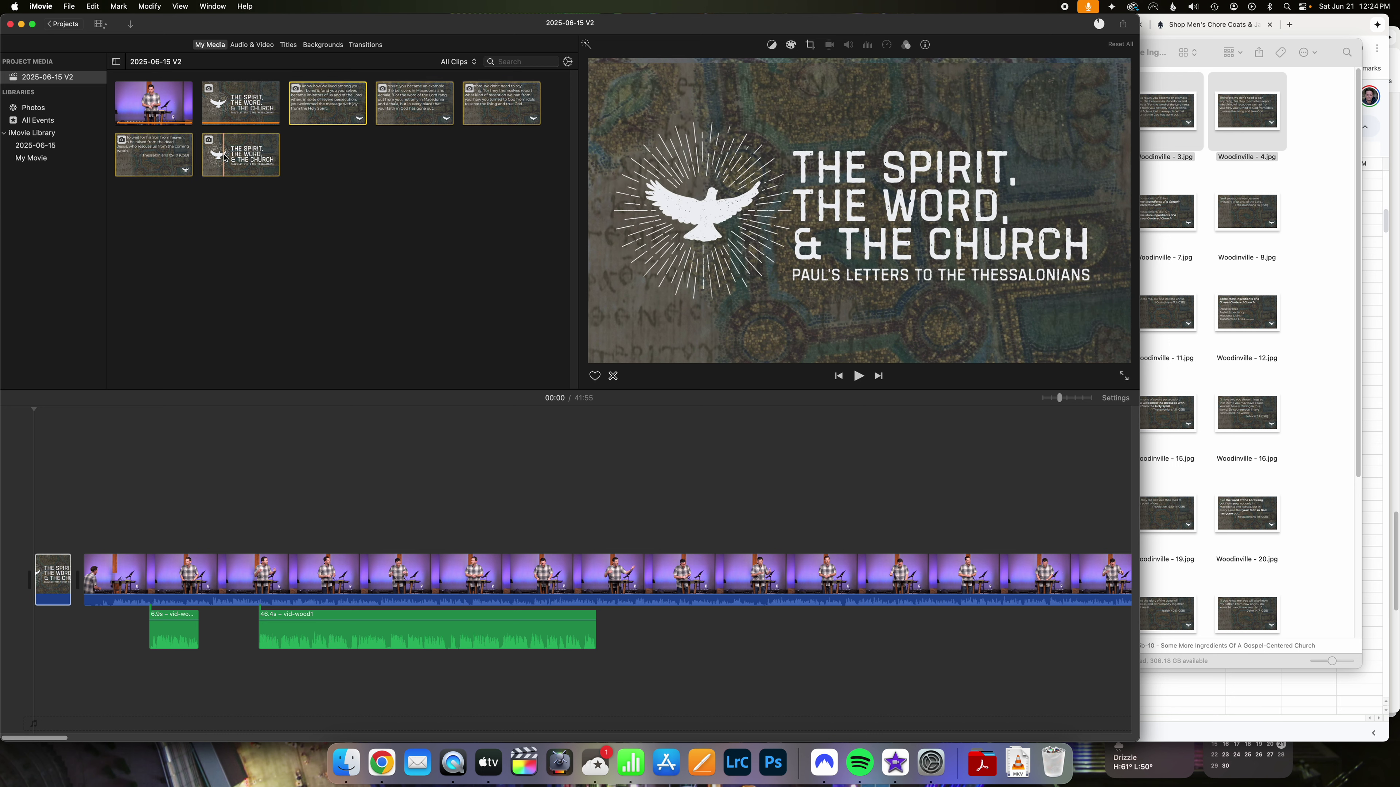
drag(200, 168, 75, 574)
click(228, 497)
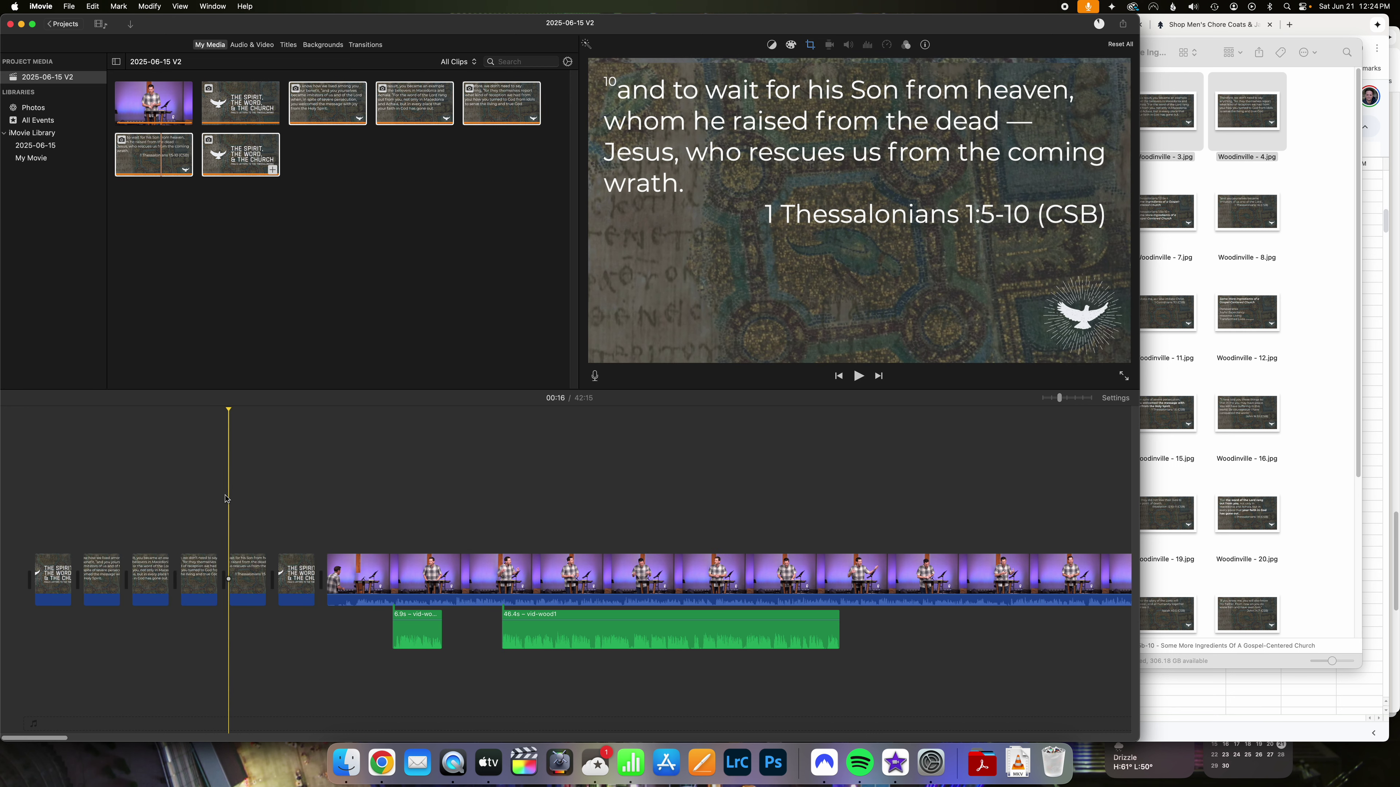
Move the shorter detached audio piece to the start of the timeline beneath the title slide and play it through.
drag(410, 628, 53, 628)
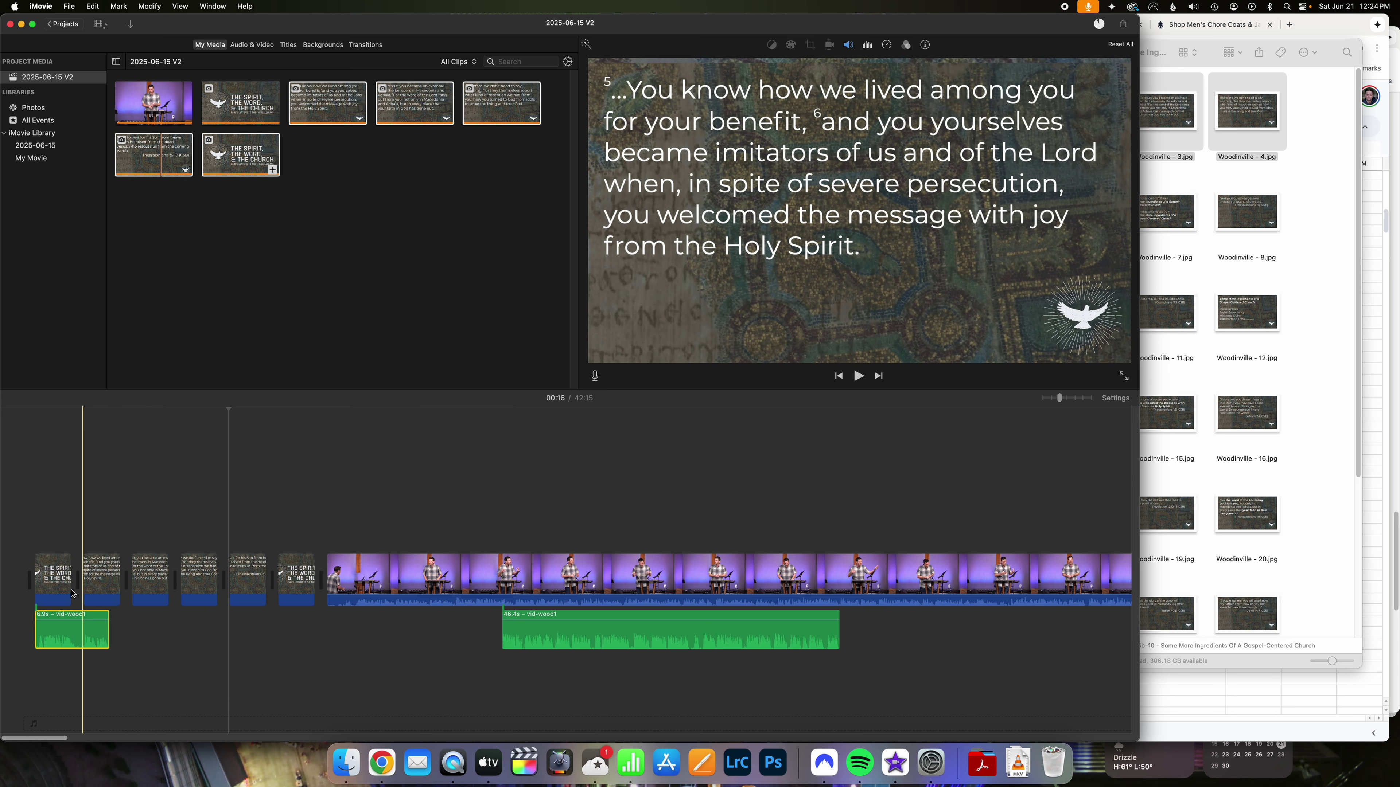
click(63, 530)
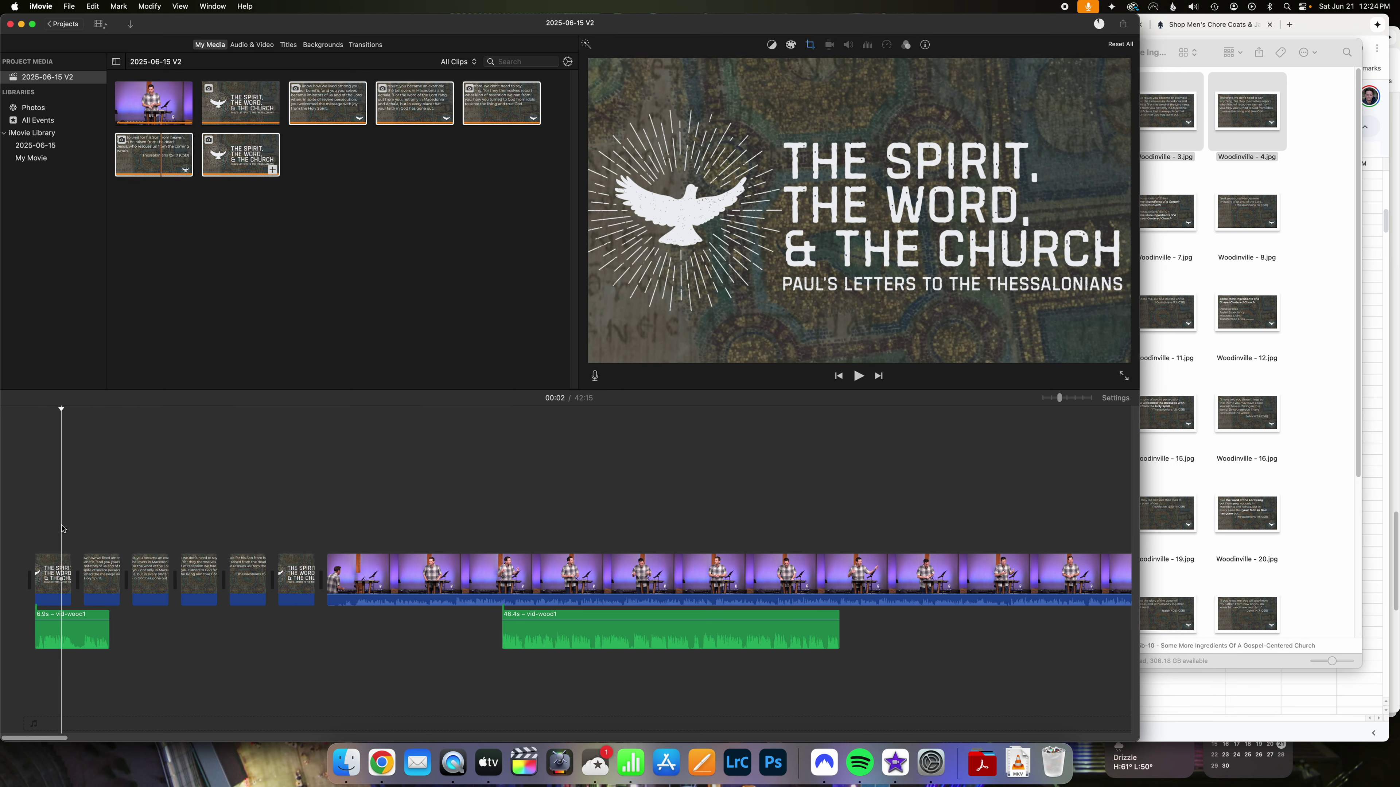
key(space)
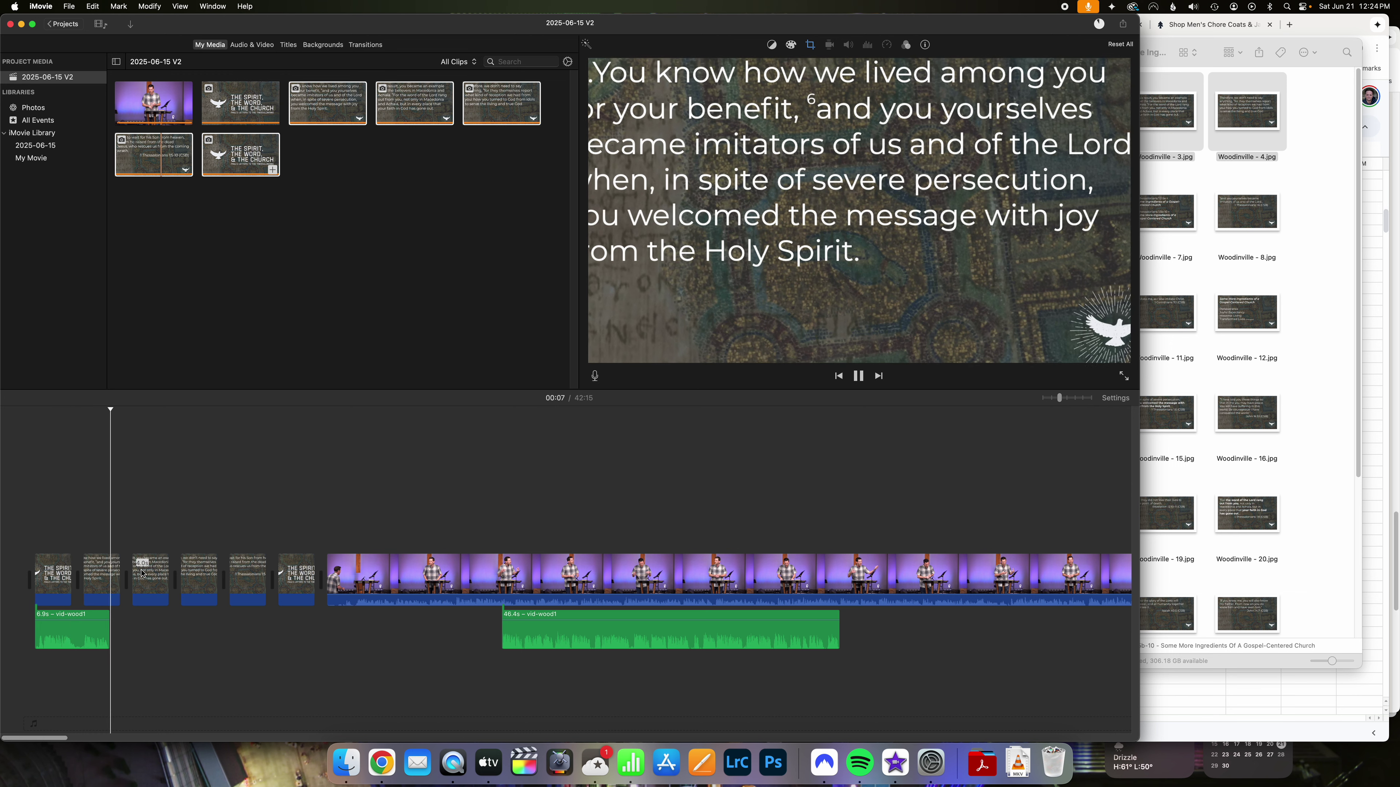
key(space)
Lengthen the first scripture slide (verses 5–6) and move the longer detached audio piece to just after the shorter one.
drag(122, 582, 241, 592)
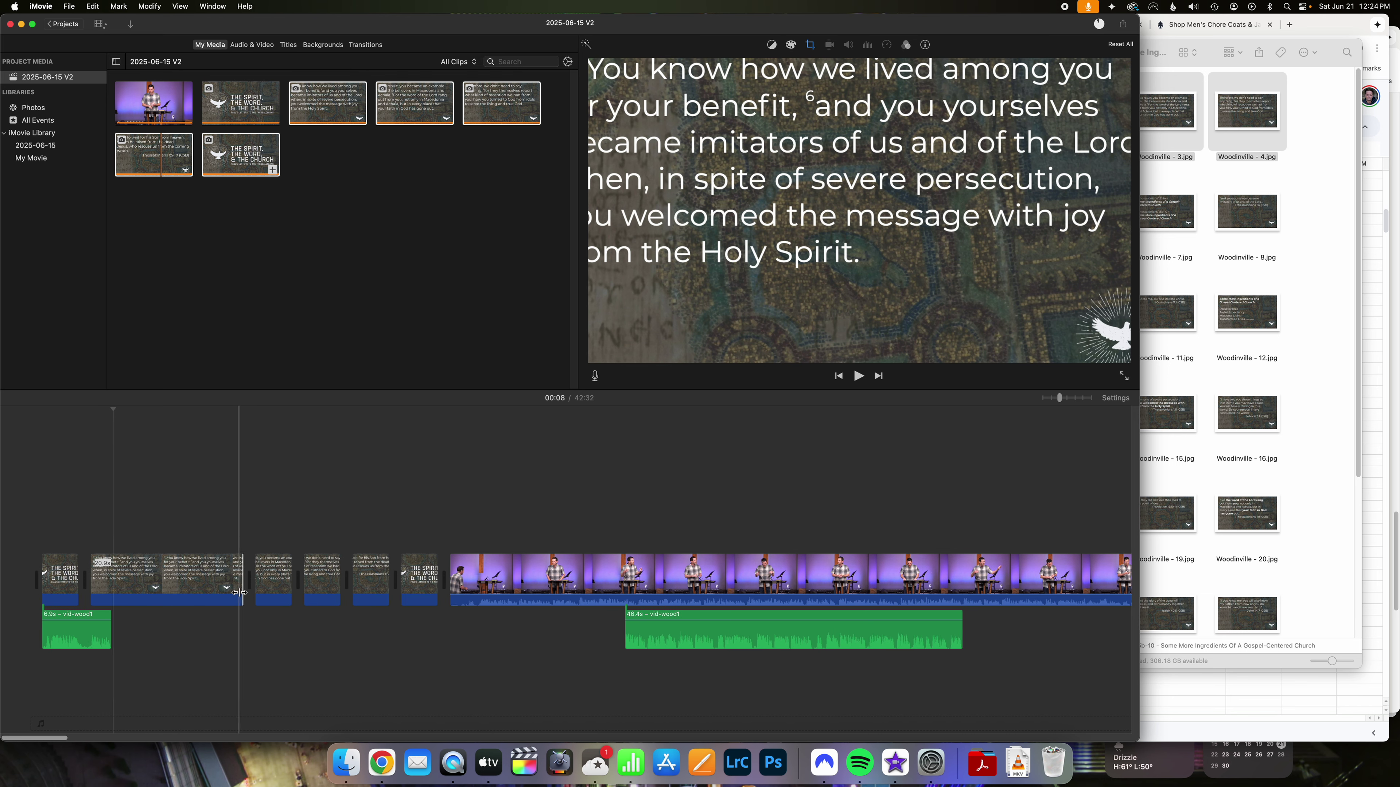
drag(702, 630, 195, 629)
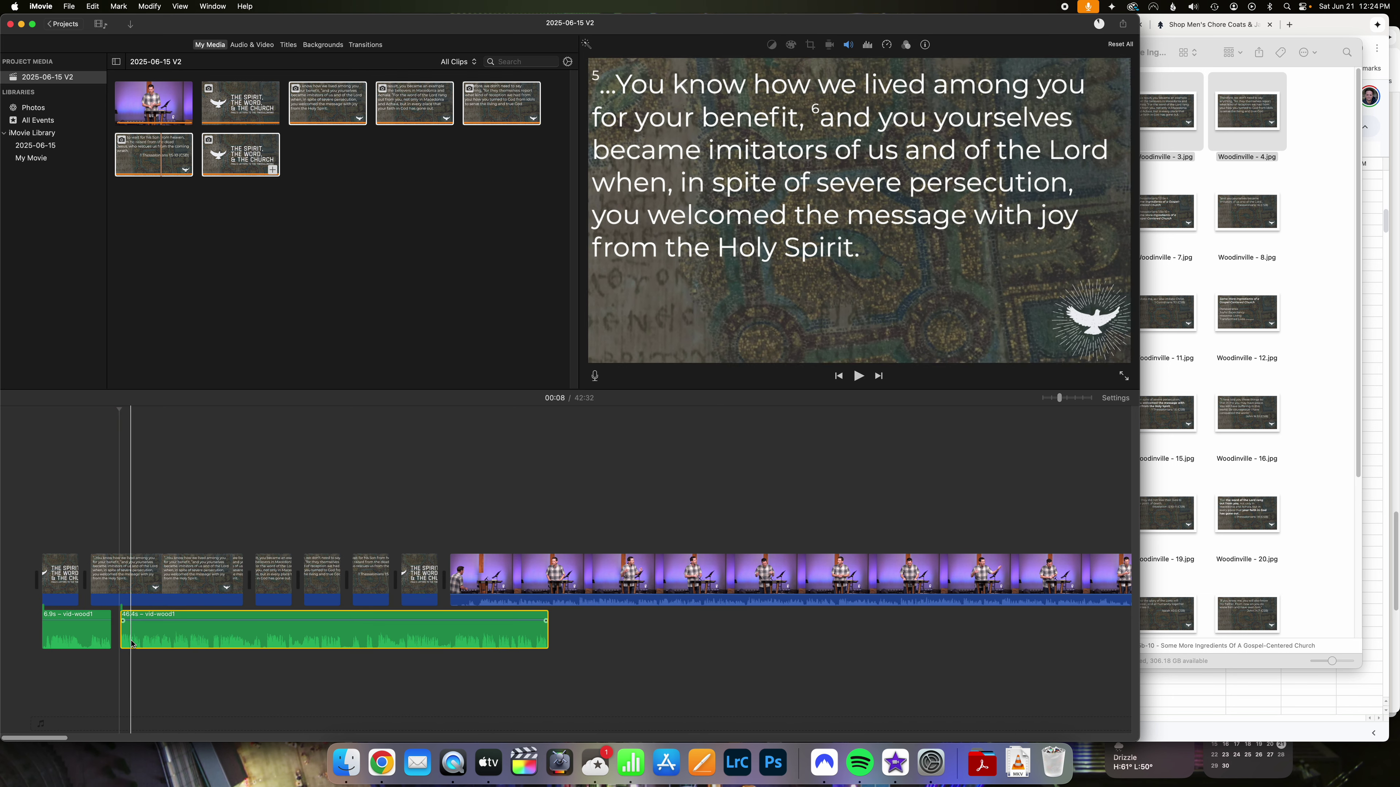
click(211, 662)
drag(240, 575, 212, 576)
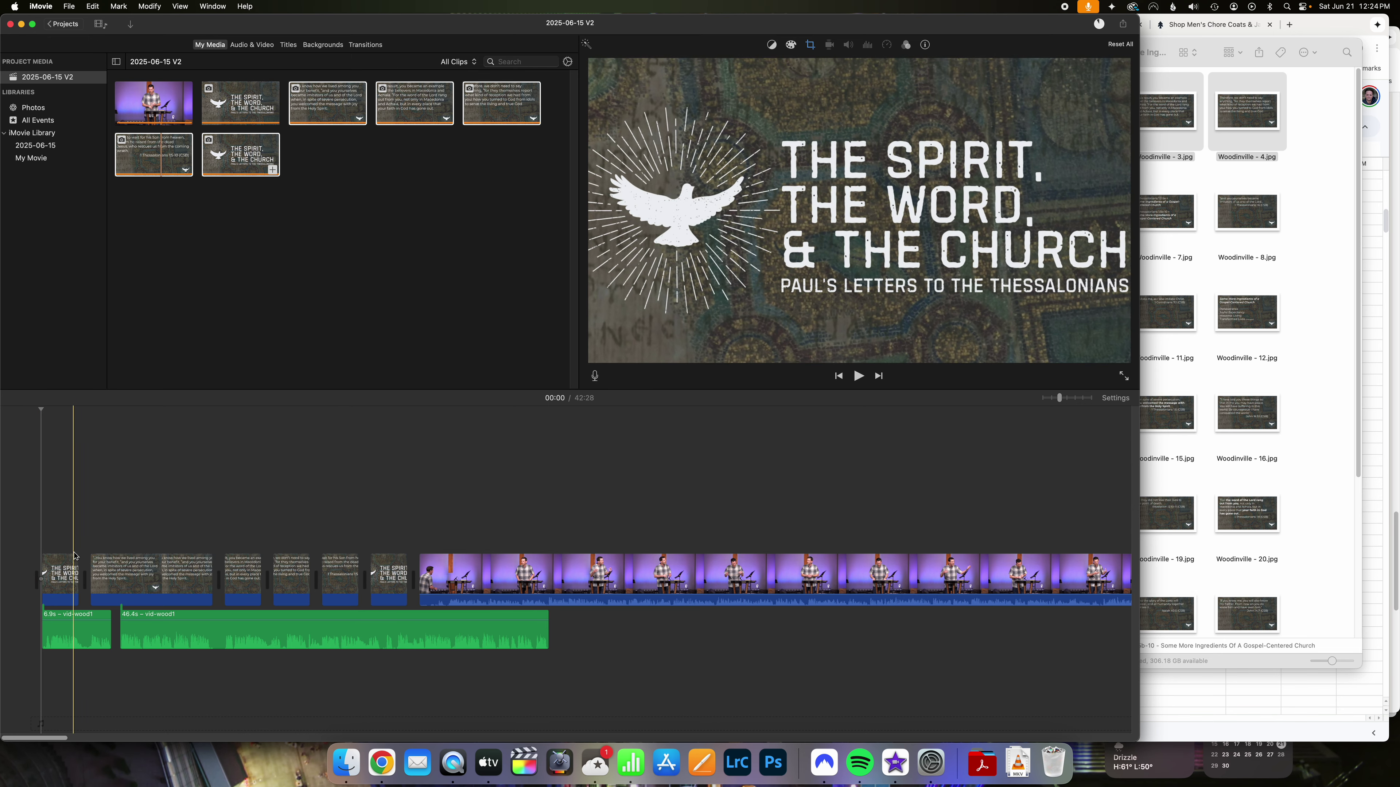
Set the crop style of all six slides ahead of the preacher's clip to Fit.
drag(39, 480, 389, 586)
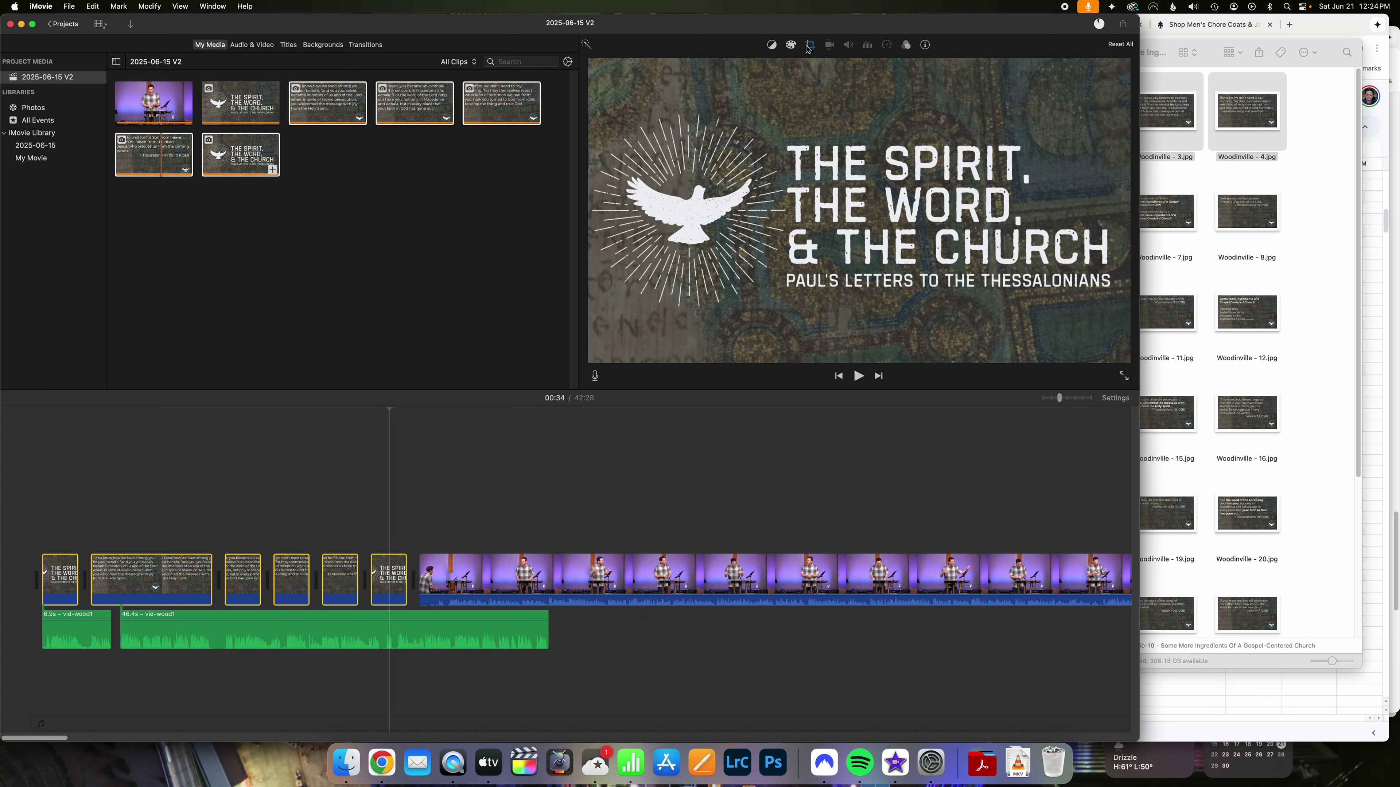
click(808, 45)
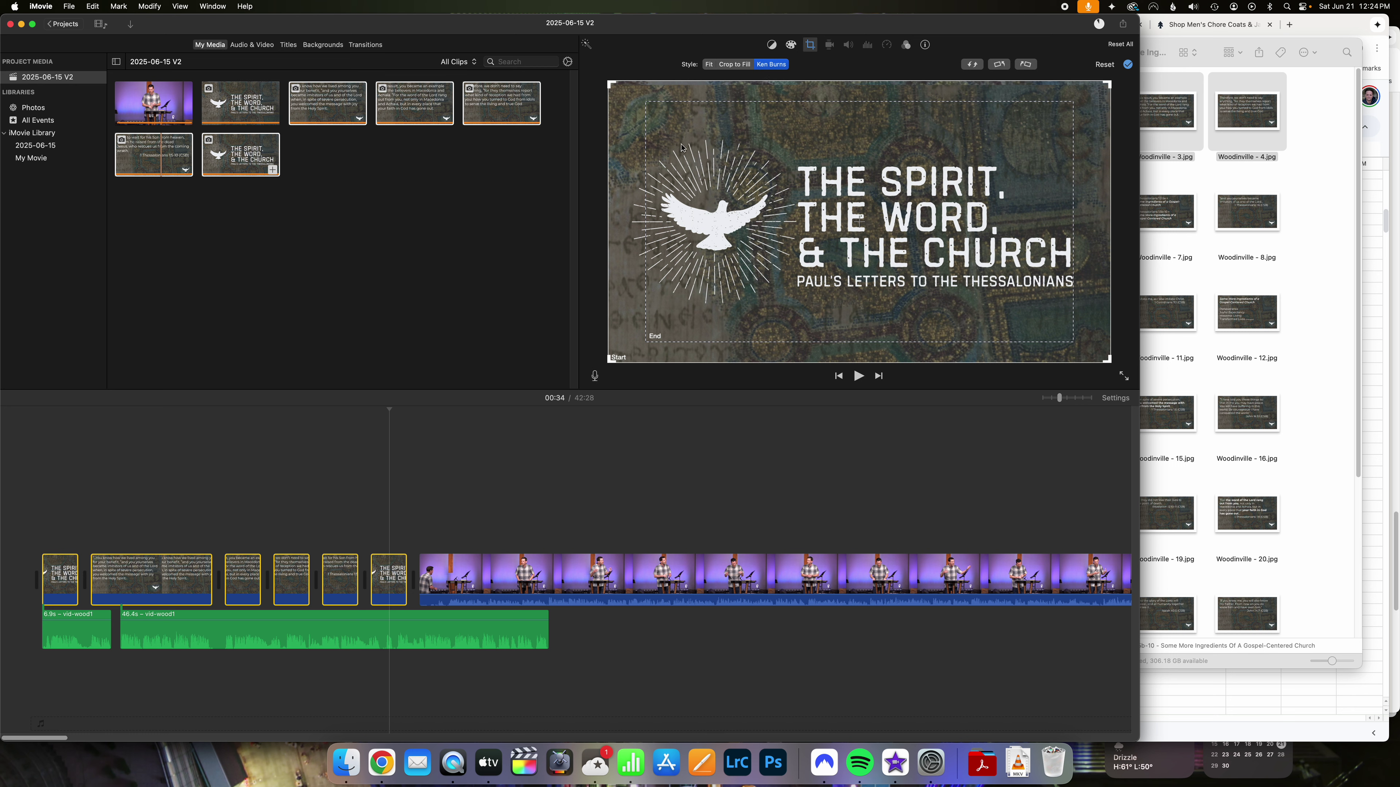
click(709, 65)
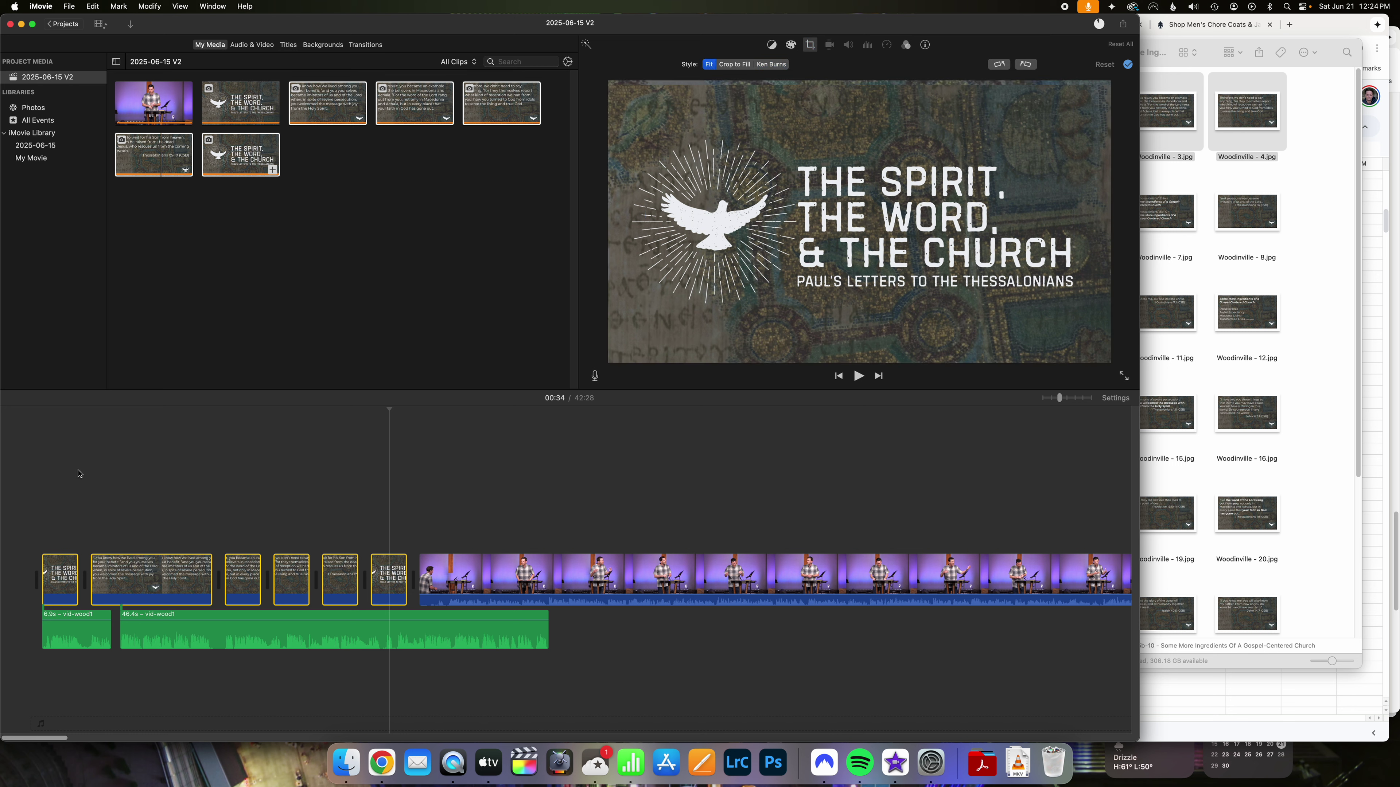
Play the reading from the start through the verses 5–6 slide, then lengthen the three scripture slides that follow it.
click(28, 440)
key(space)
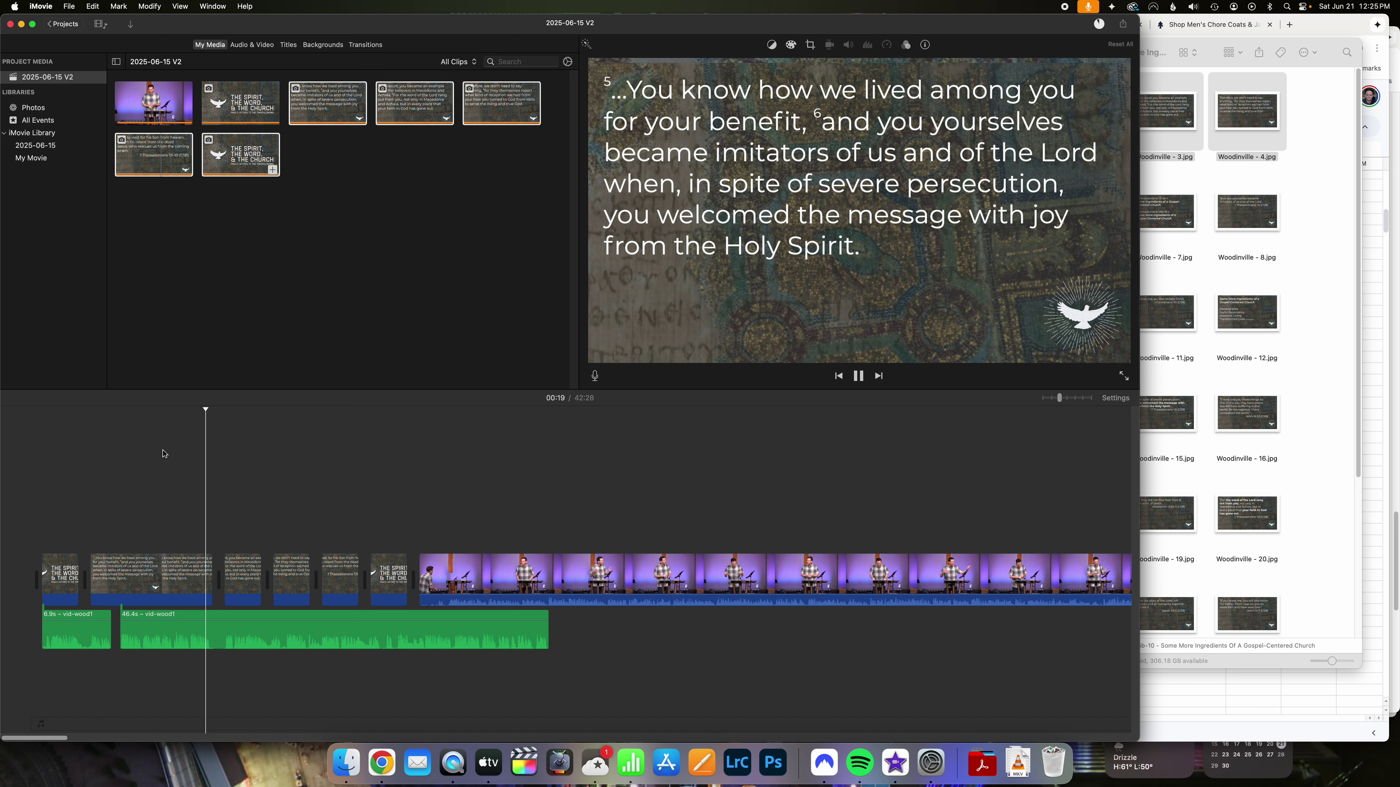
key(space)
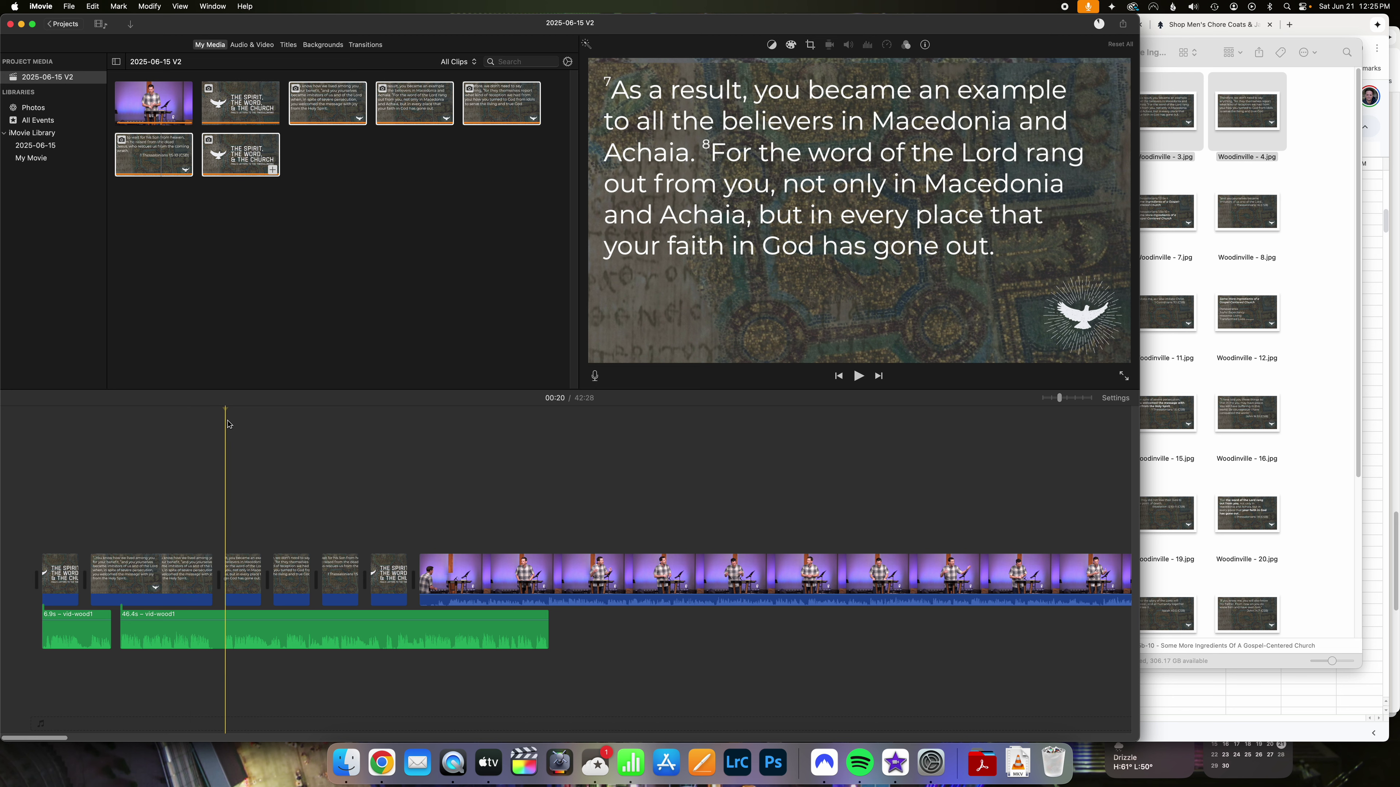
click(250, 584)
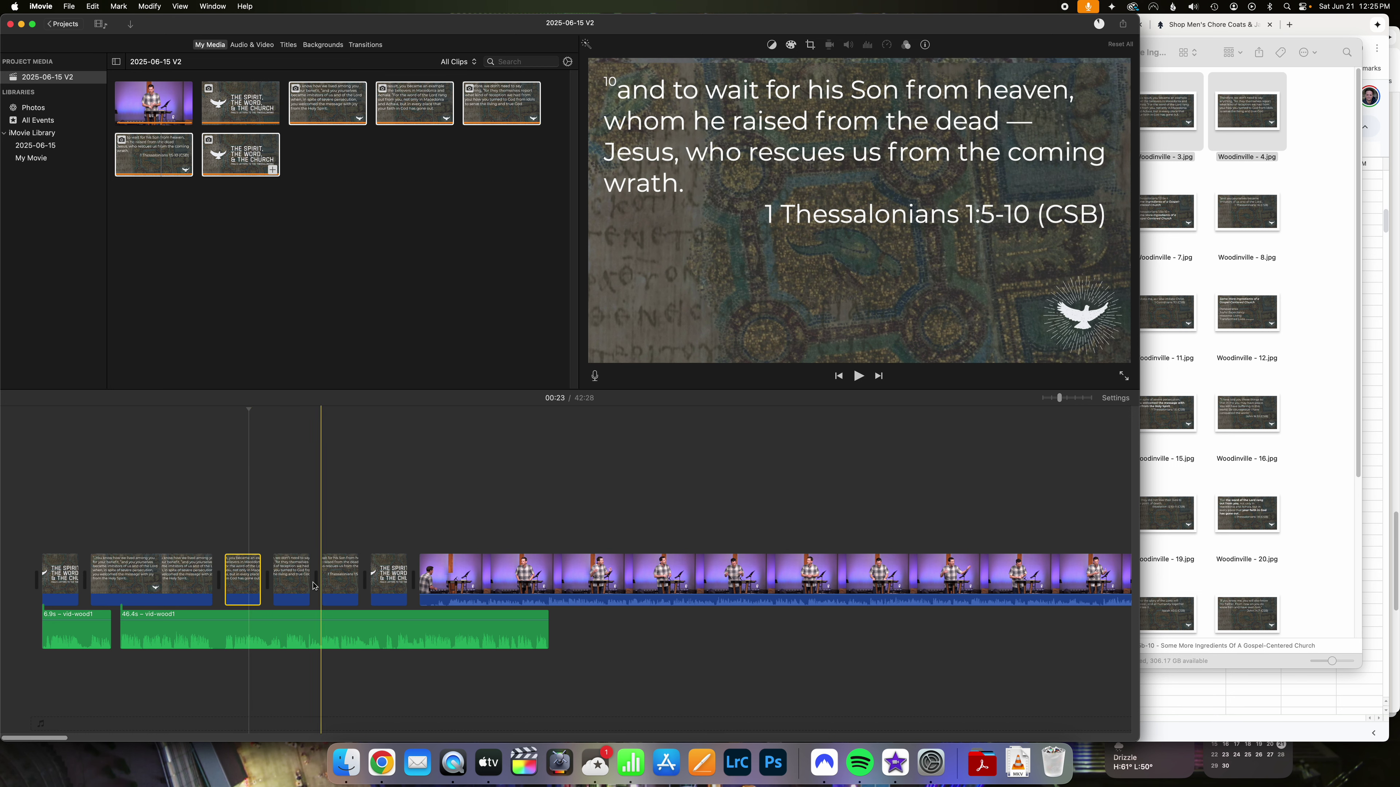
drag(261, 586, 486, 584)
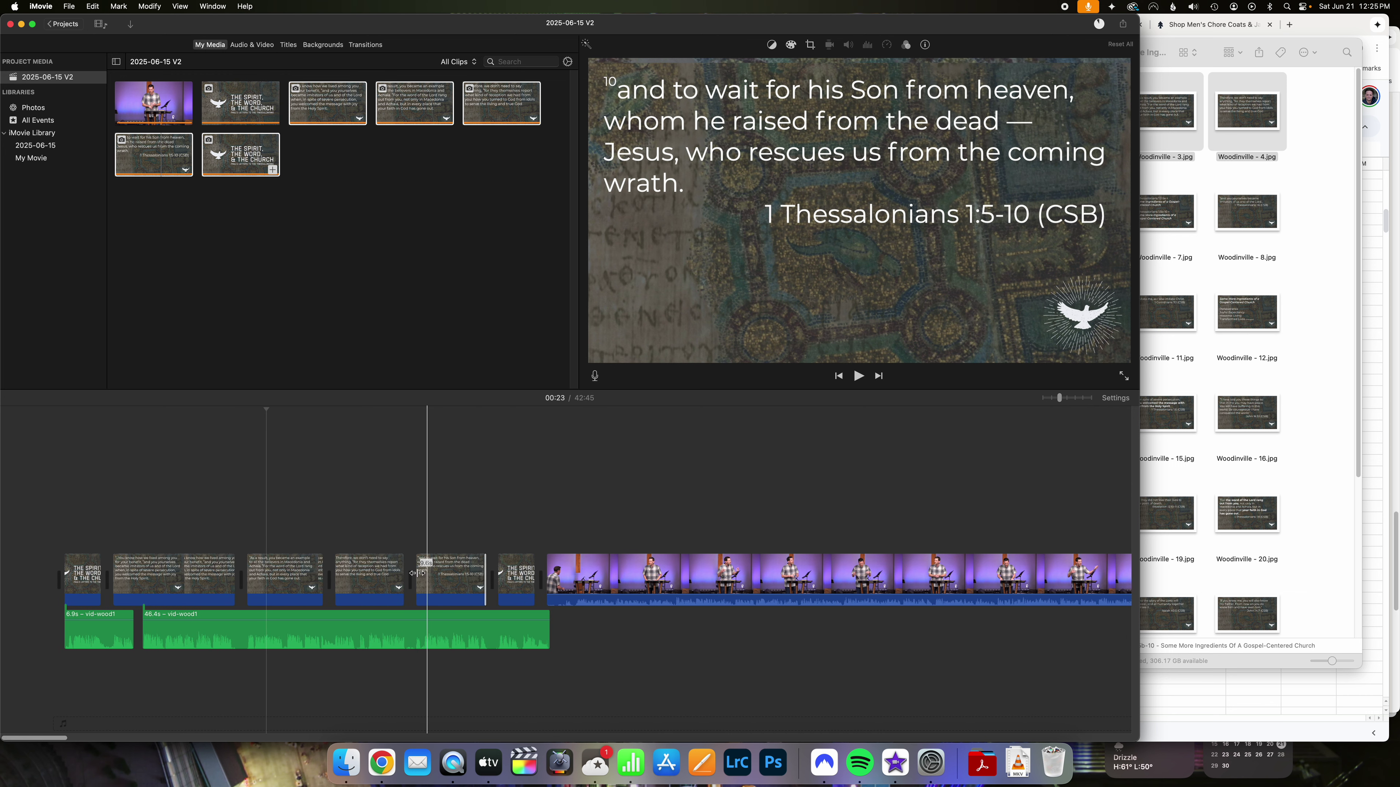
Play the verses 7–8 reading and extend that slide until it ends where the reader reaches the next slide's text.
key(space)
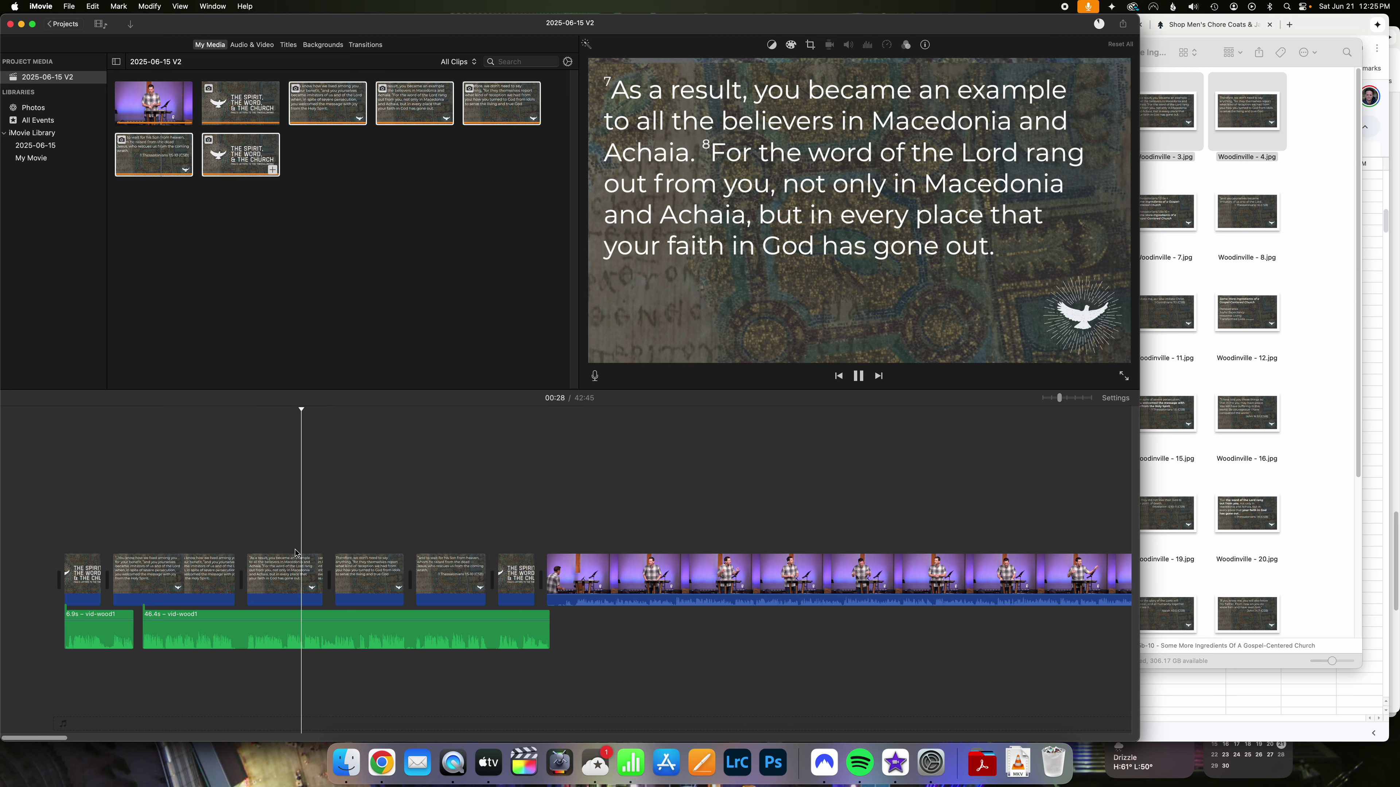
key(space)
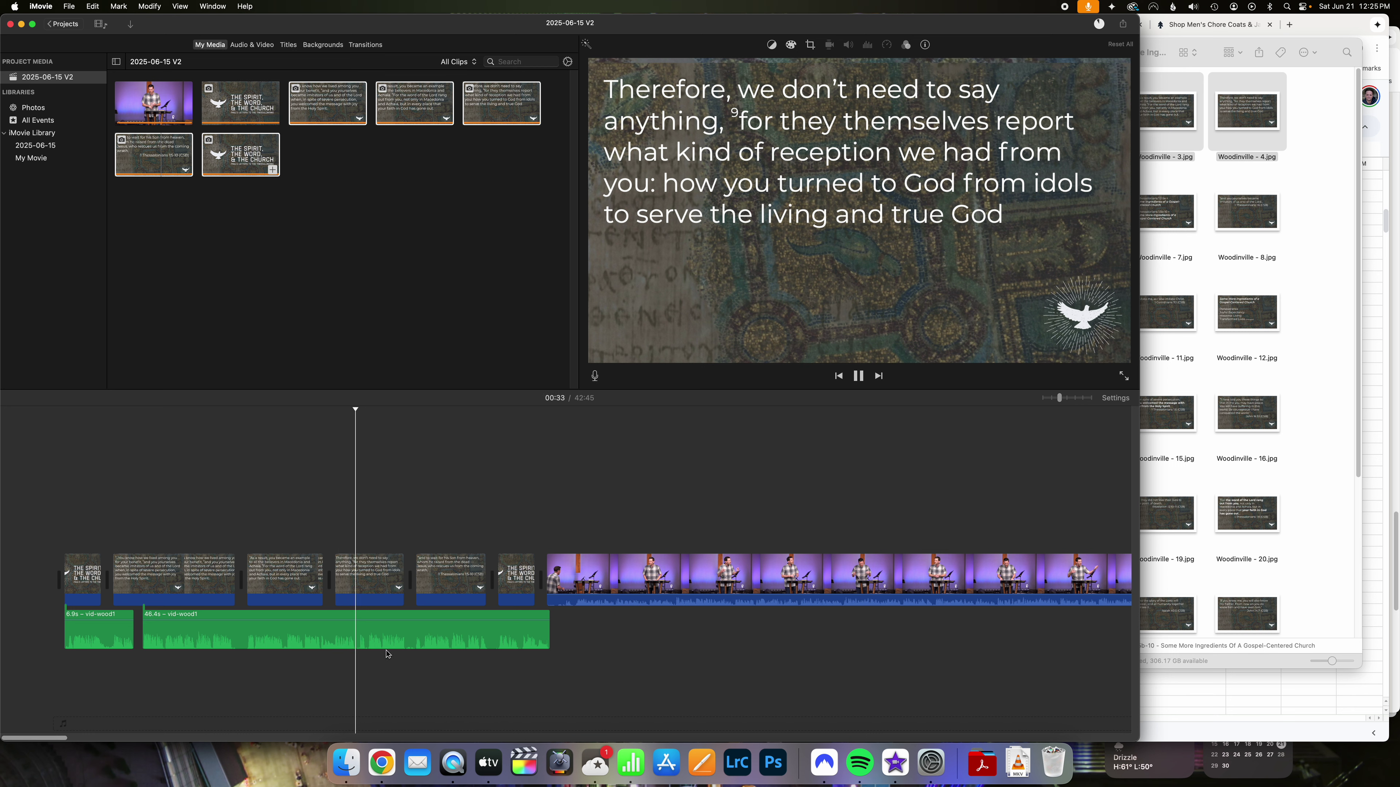
key(space)
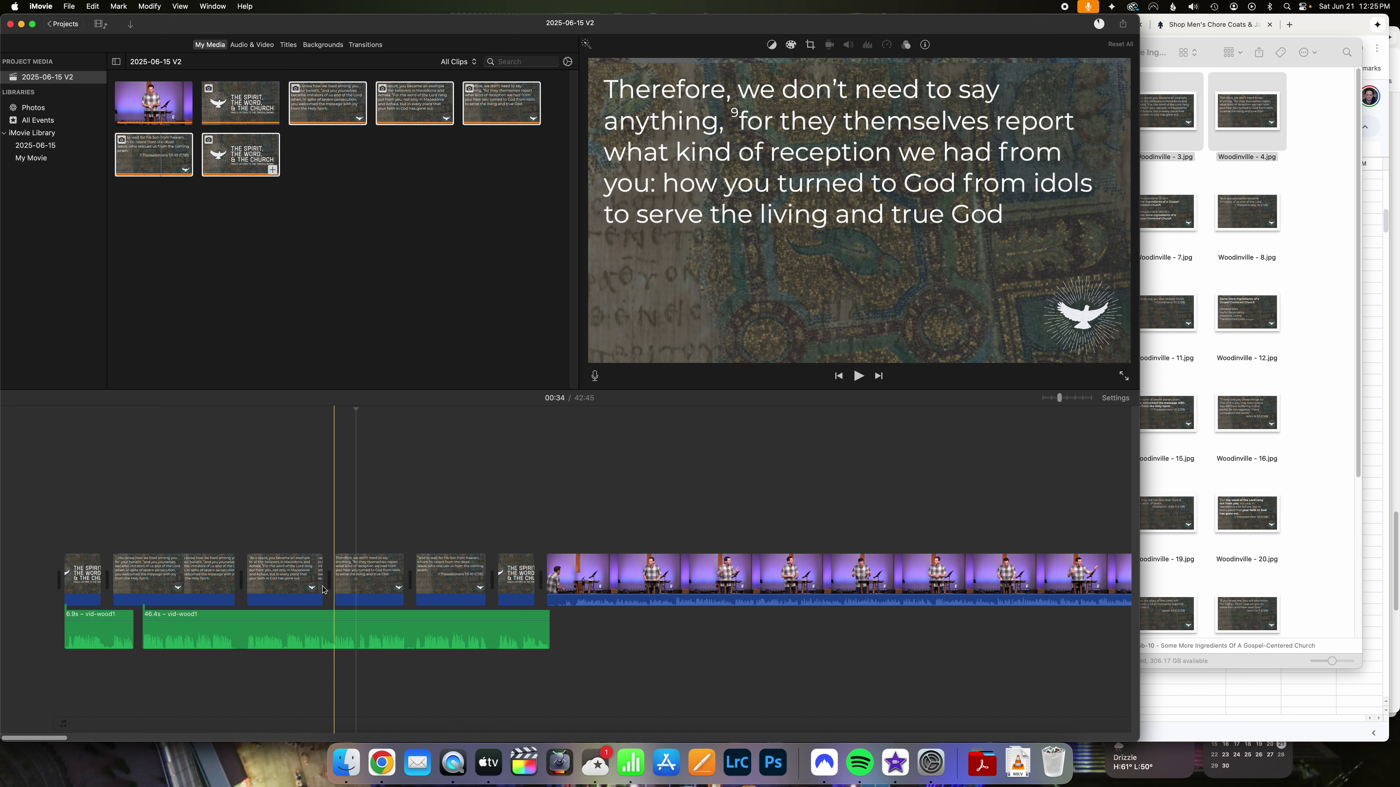
drag(323, 587, 356, 588)
key(space)
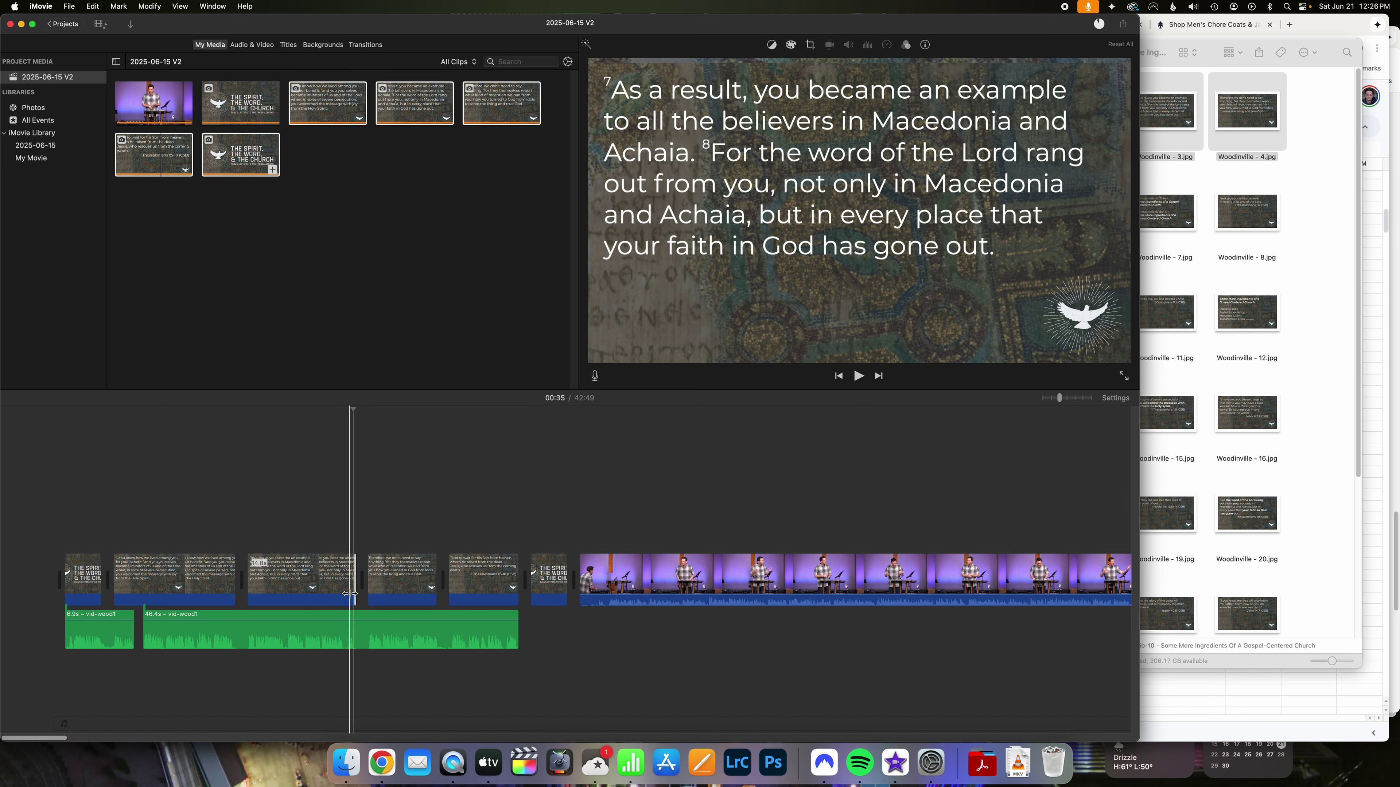
drag(351, 593, 347, 591)
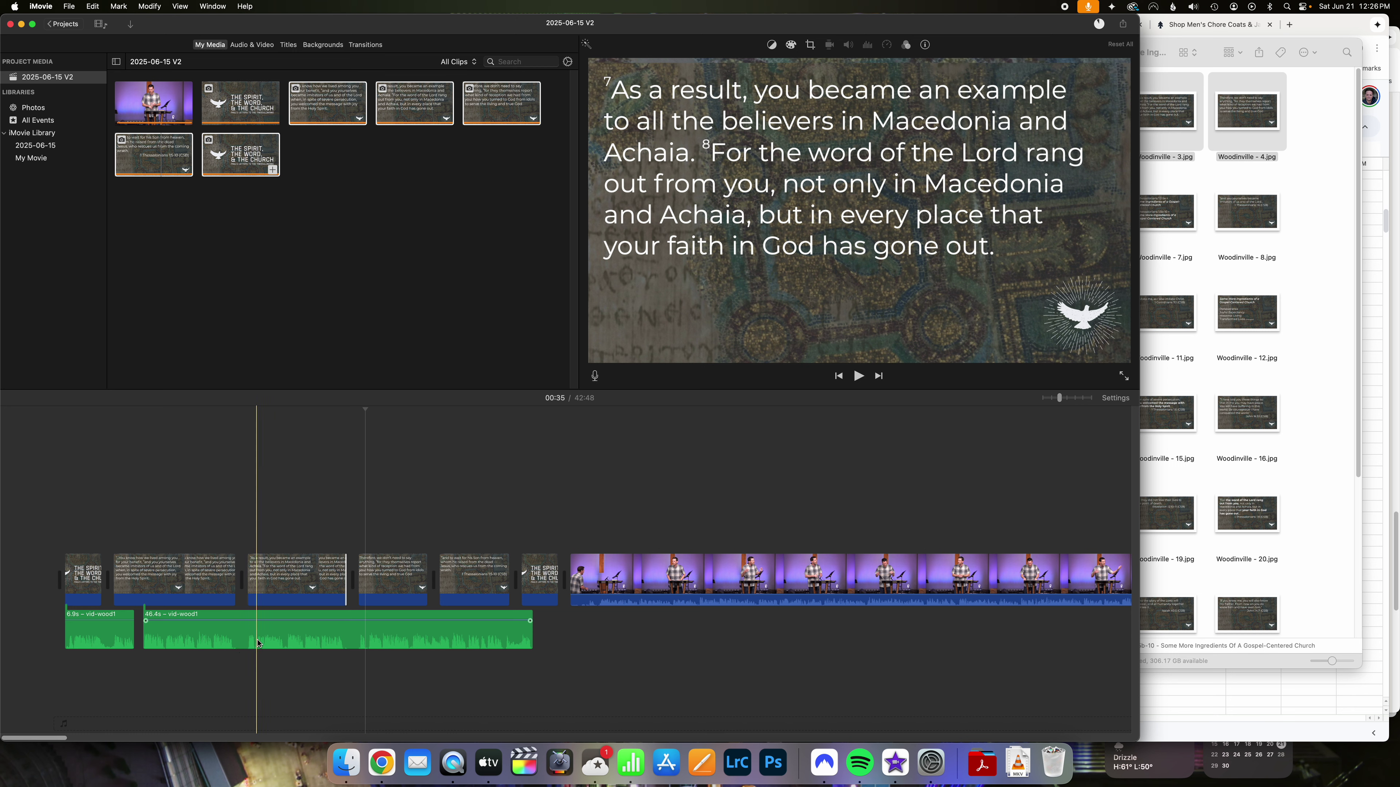
Lengthen the verse 9 slide and shorten the verse 10 slide to match the reading audio, checking the timing by playback.
mouse_move(426, 588)
mouse_down()
mouse_move(458, 588)
mouse_move(446, 591)
mouse_up()
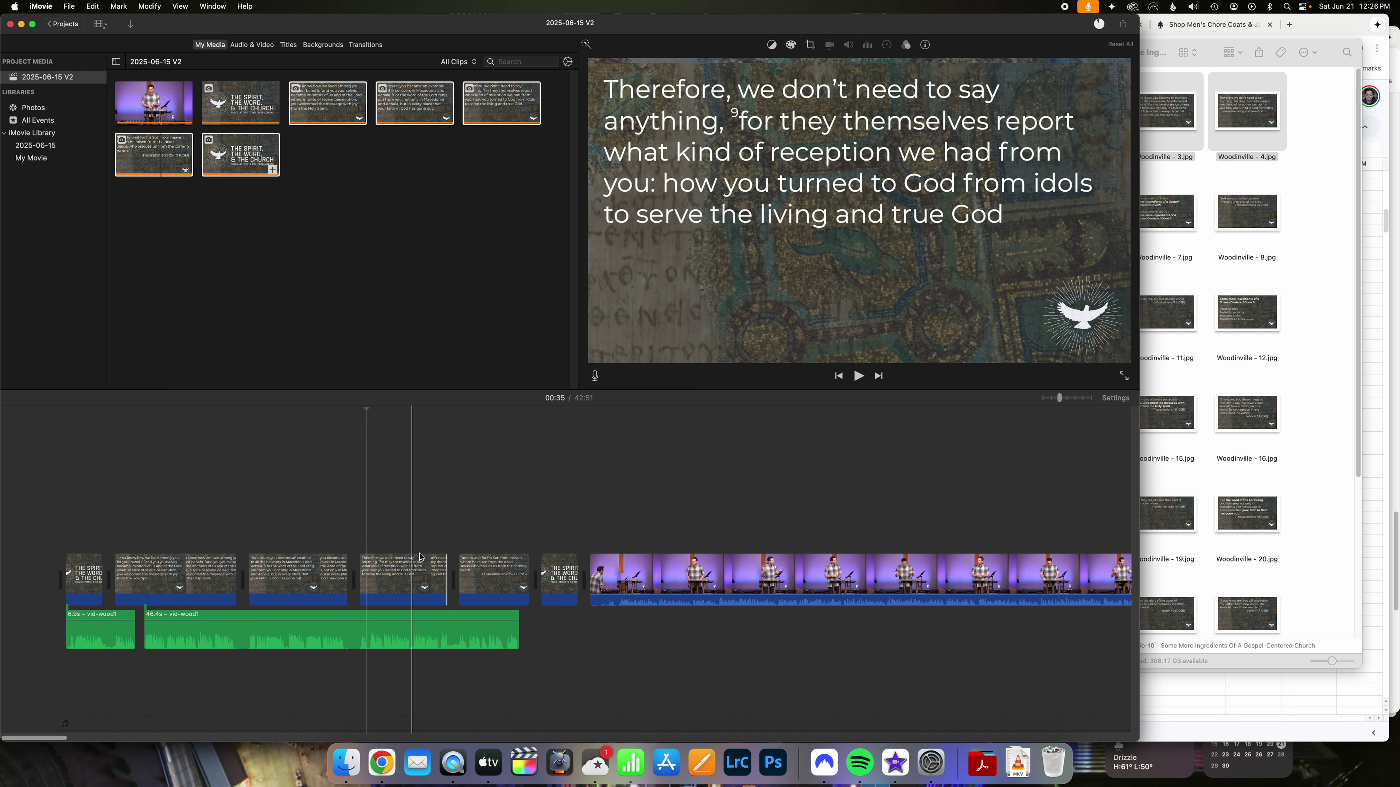
drag(527, 580, 507, 583)
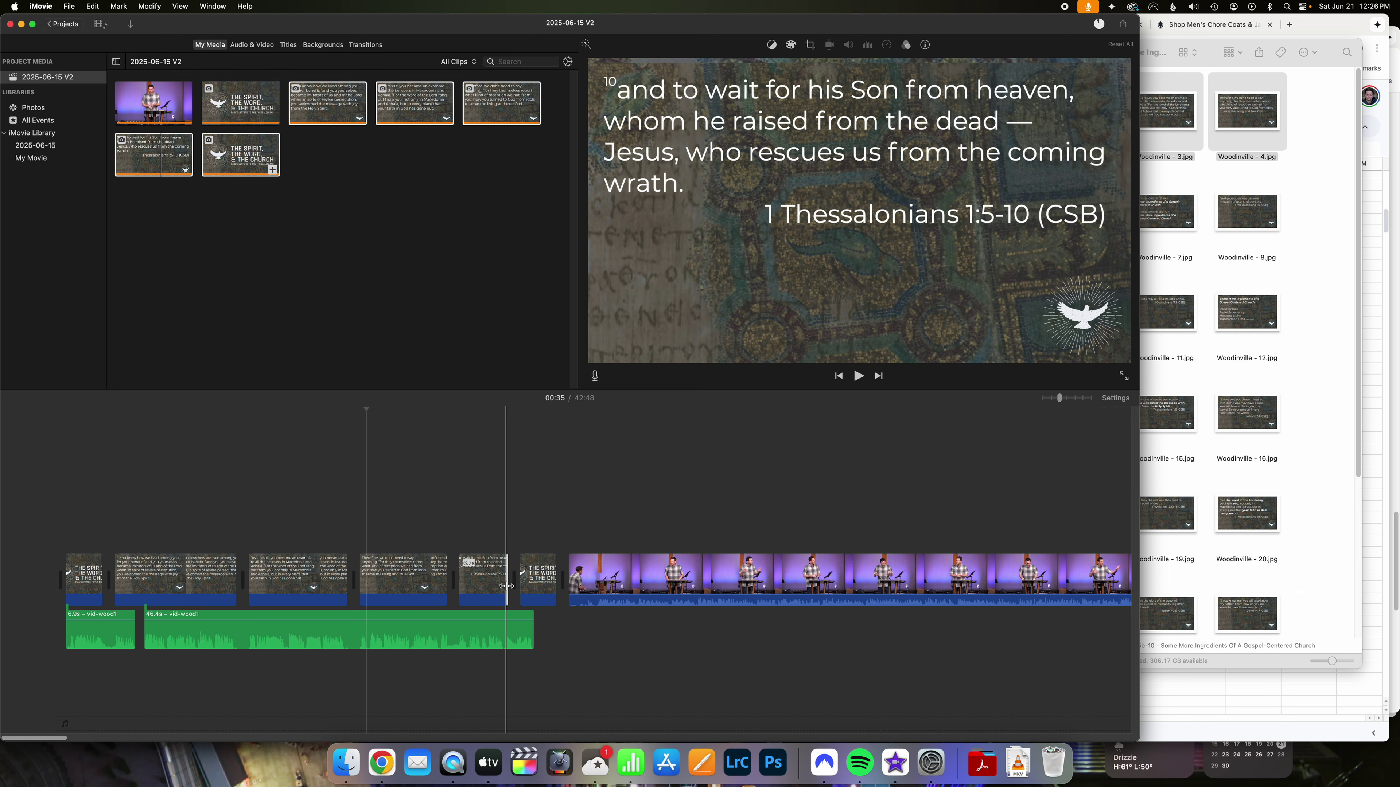
key(space)
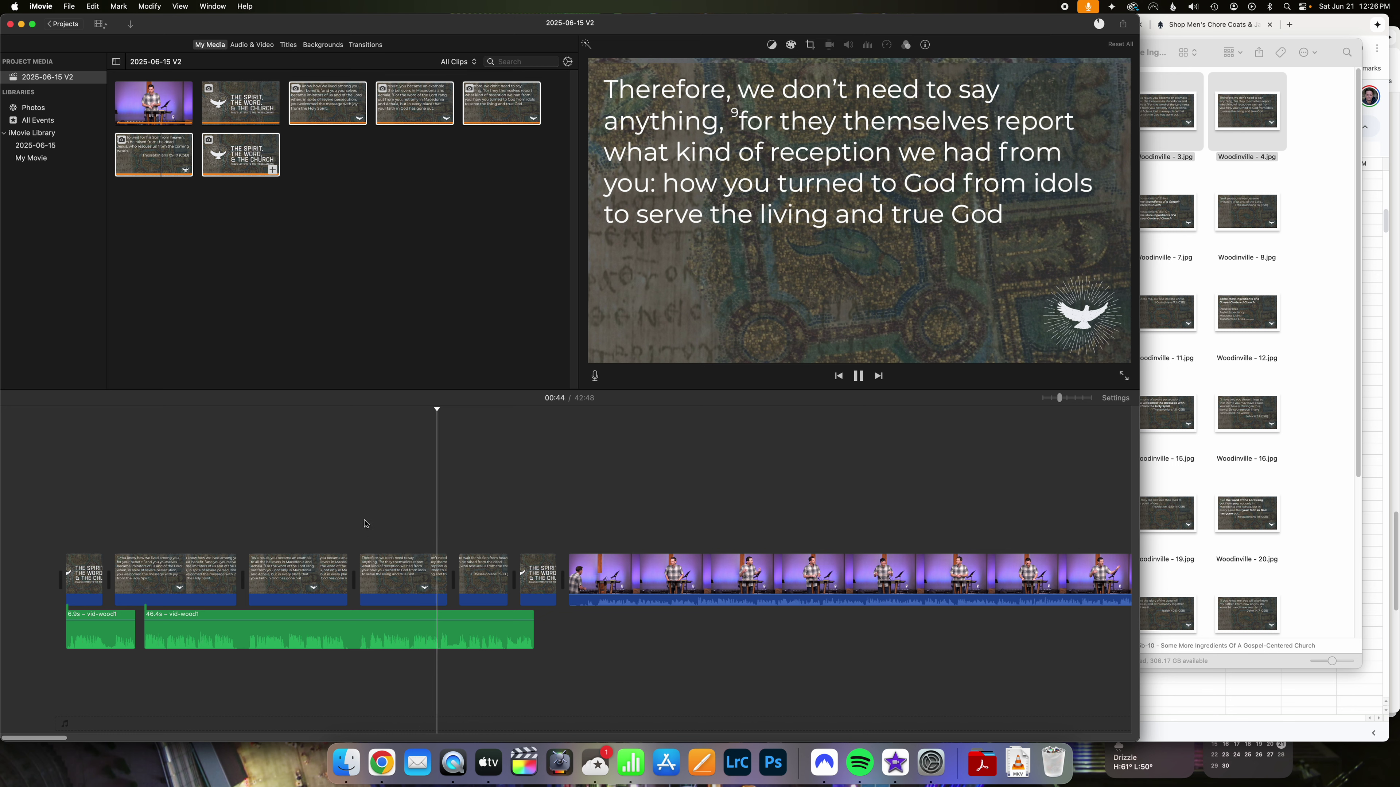
drag(441, 589, 440, 588)
key(space)
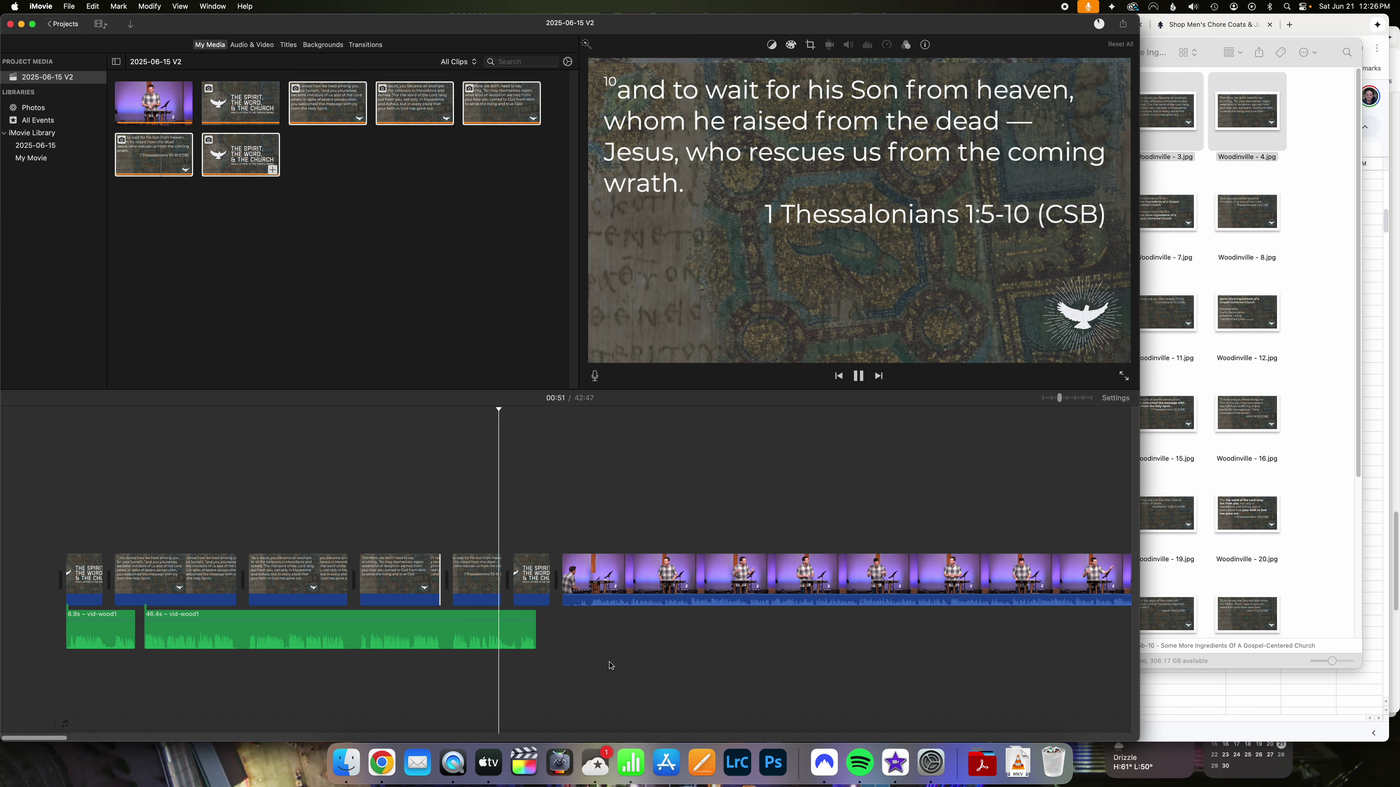
key(space)
key(space)
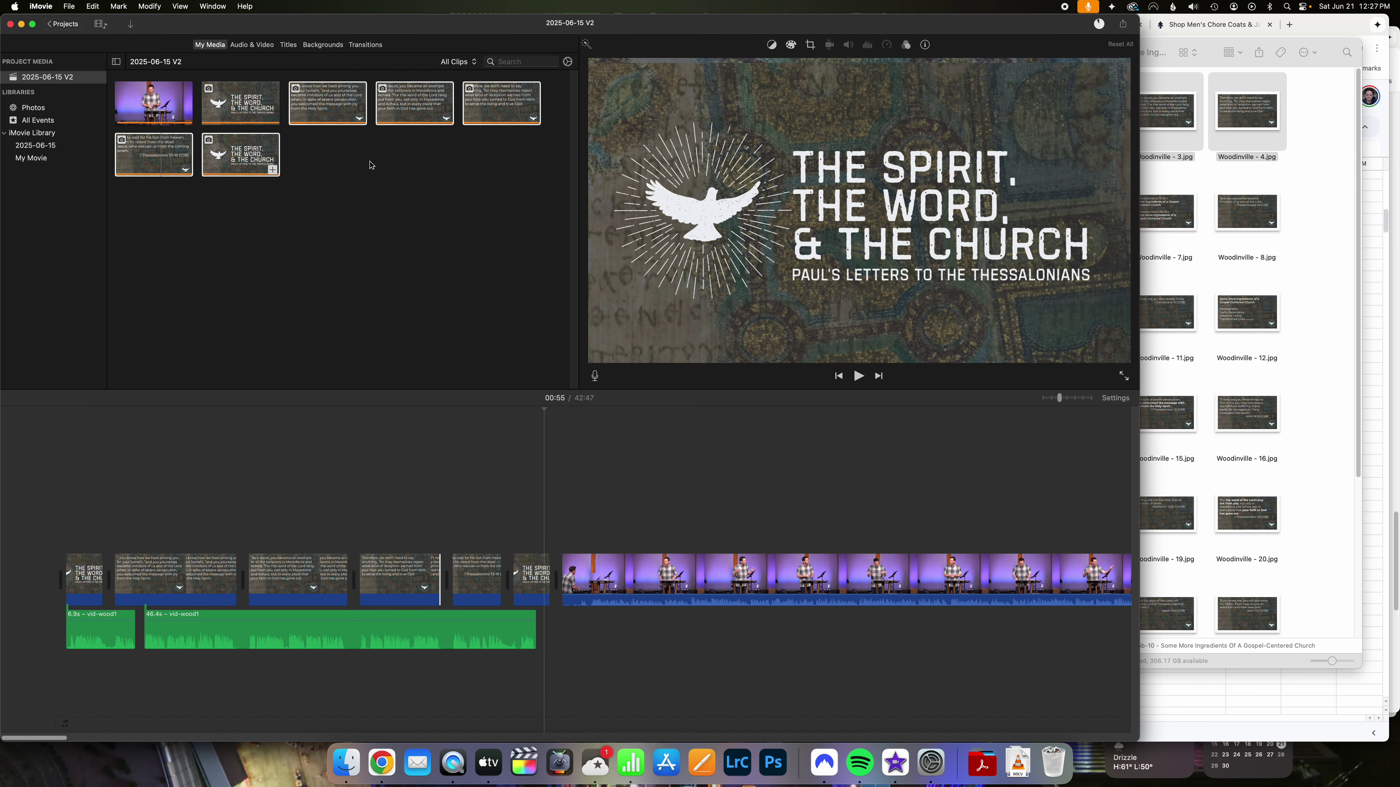
Play the change into the preacher's clip and shorten the closing title slide to end with the reading audio.
click(366, 45)
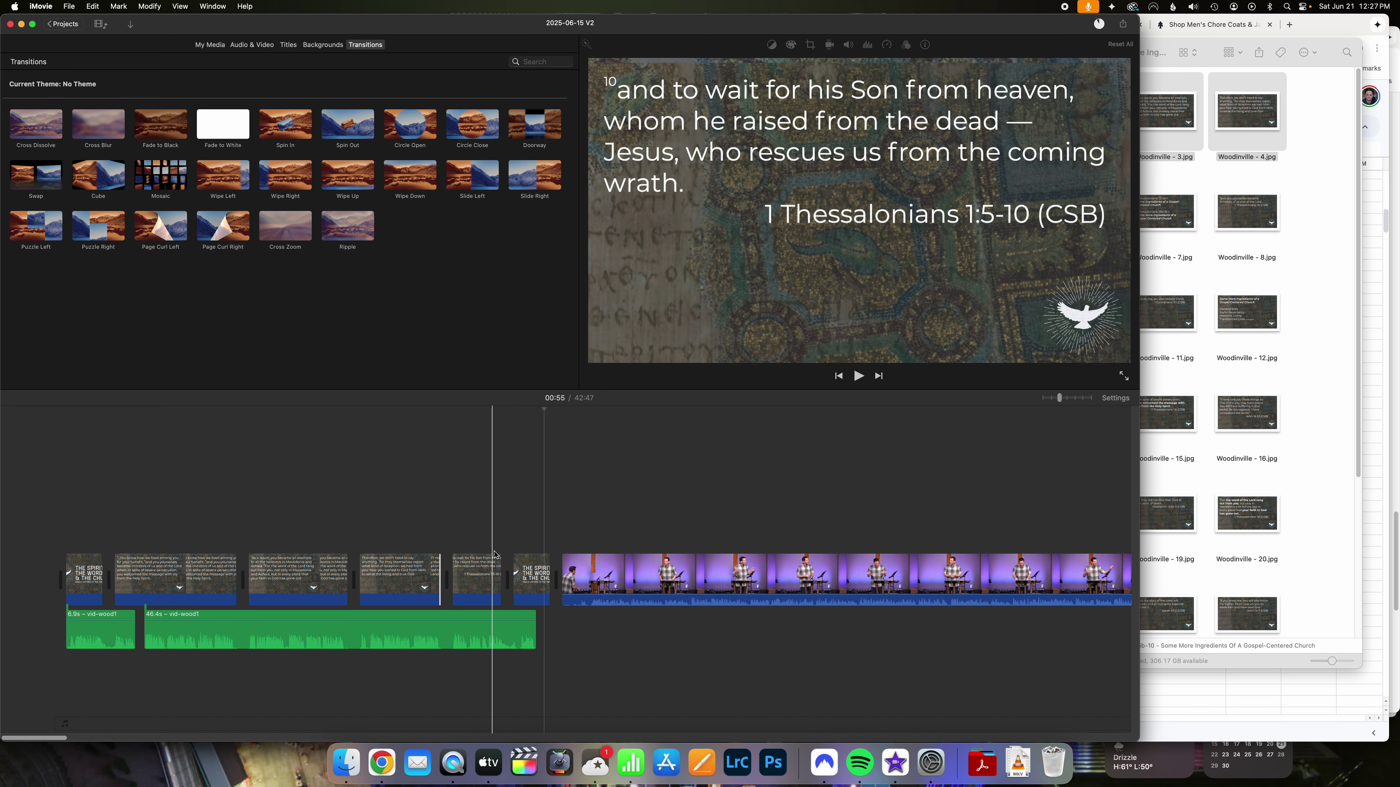
click(535, 552)
key(space)
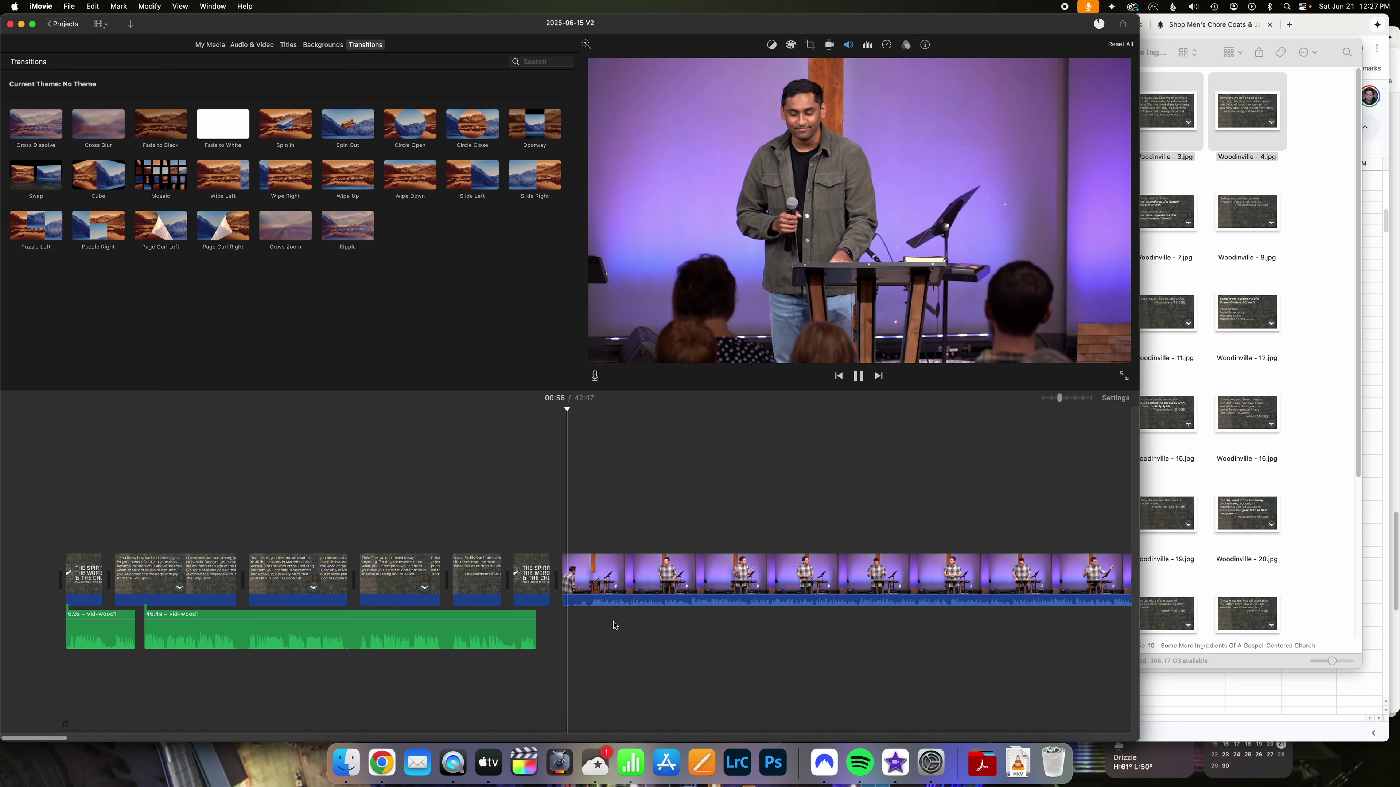
click(530, 453)
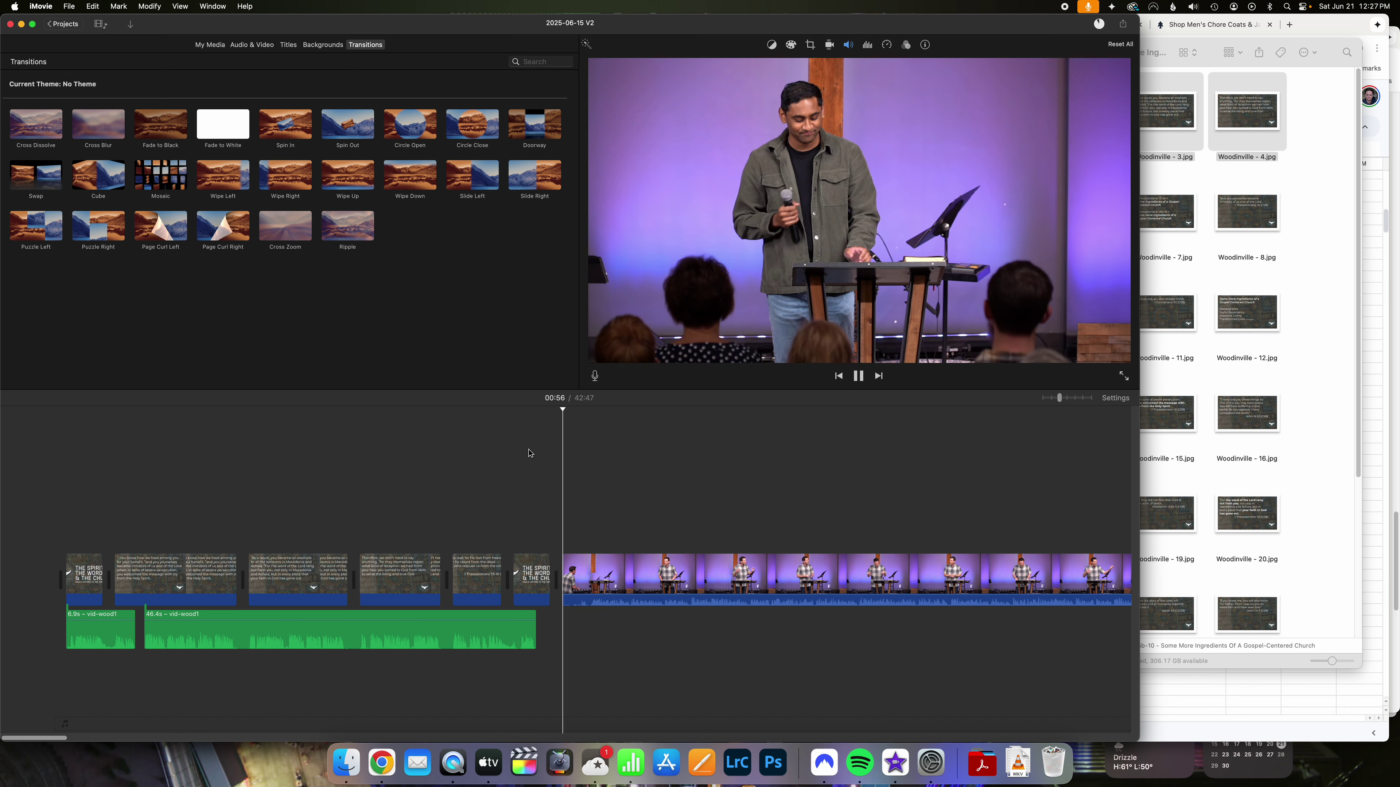
key(space)
drag(549, 560, 521, 575)
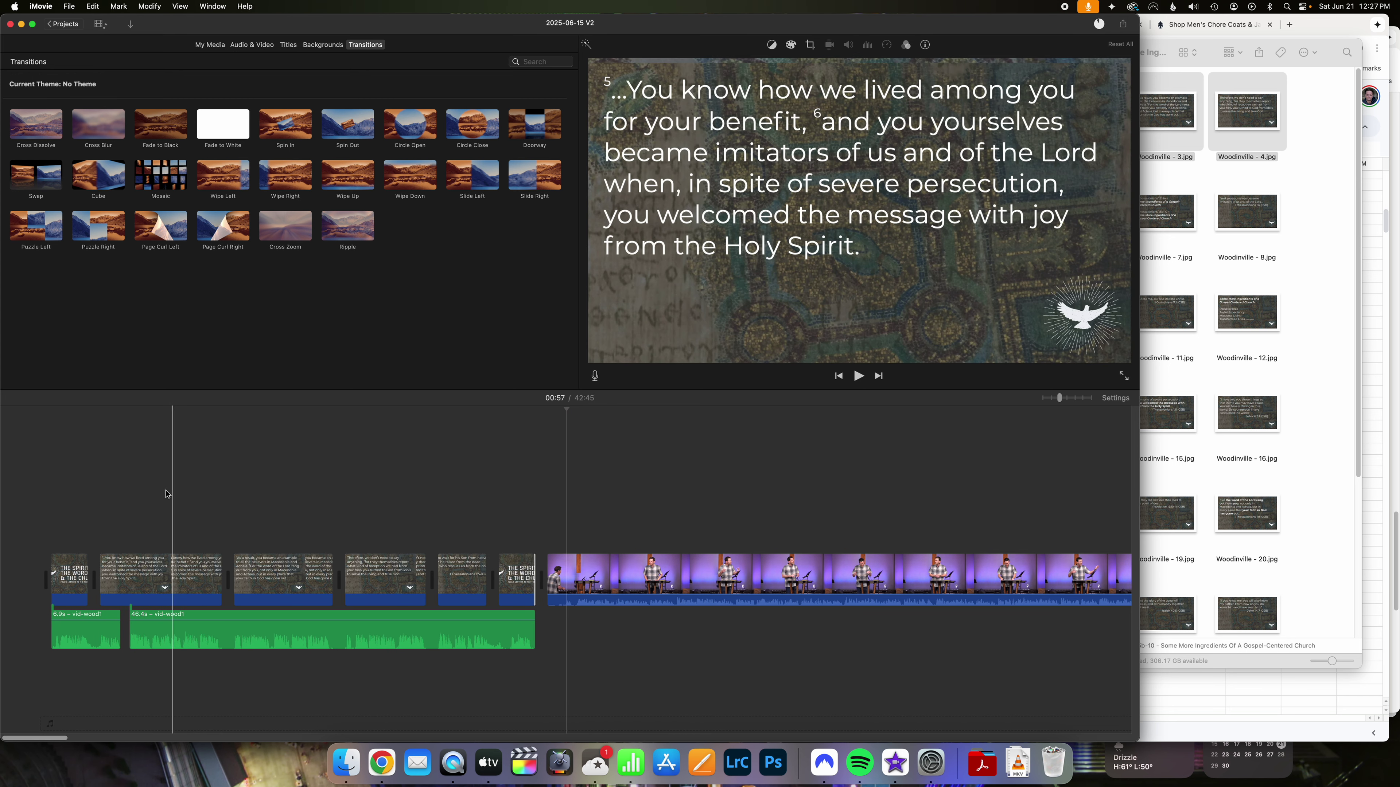
key(space)
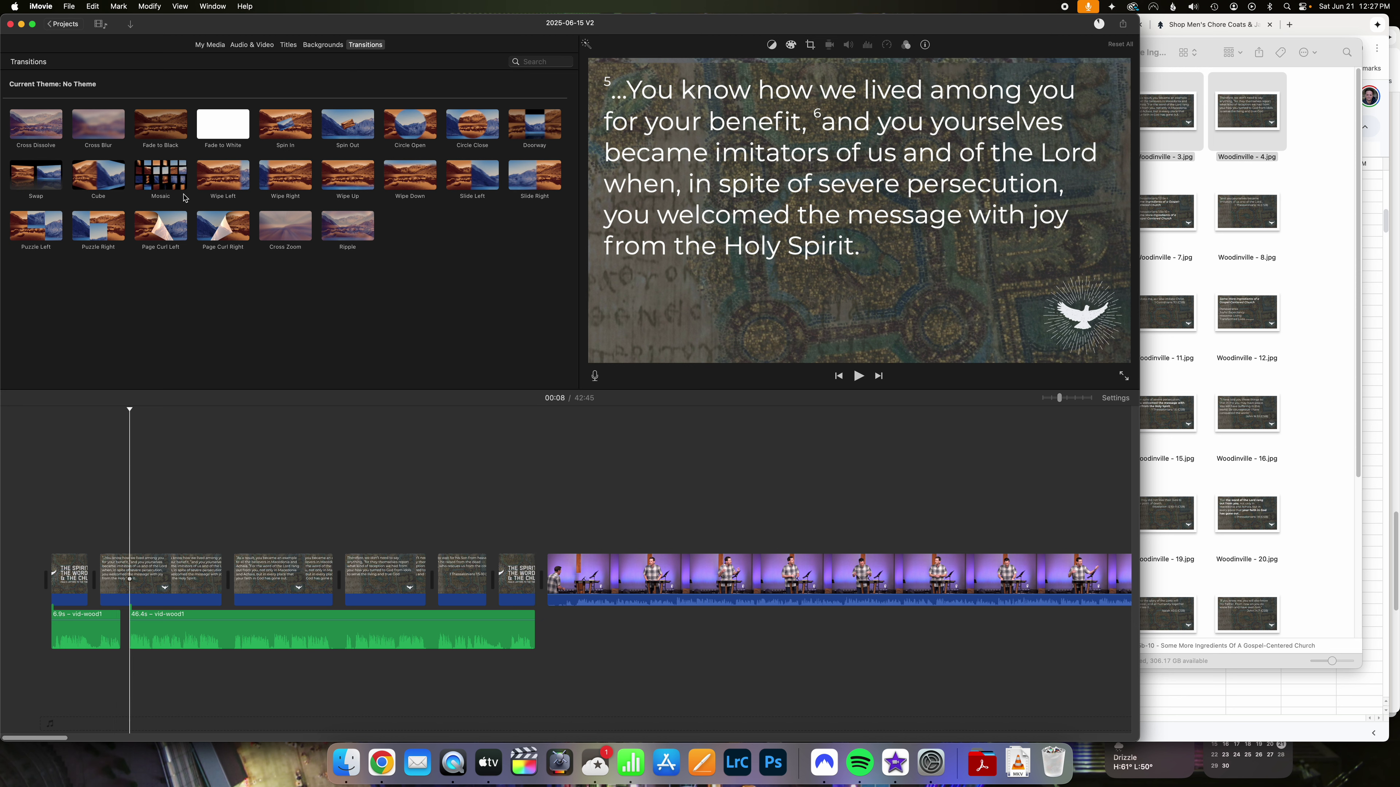
Add a Cross Dissolve transition between the opening title slide and the first scripture slide.
click(39, 130)
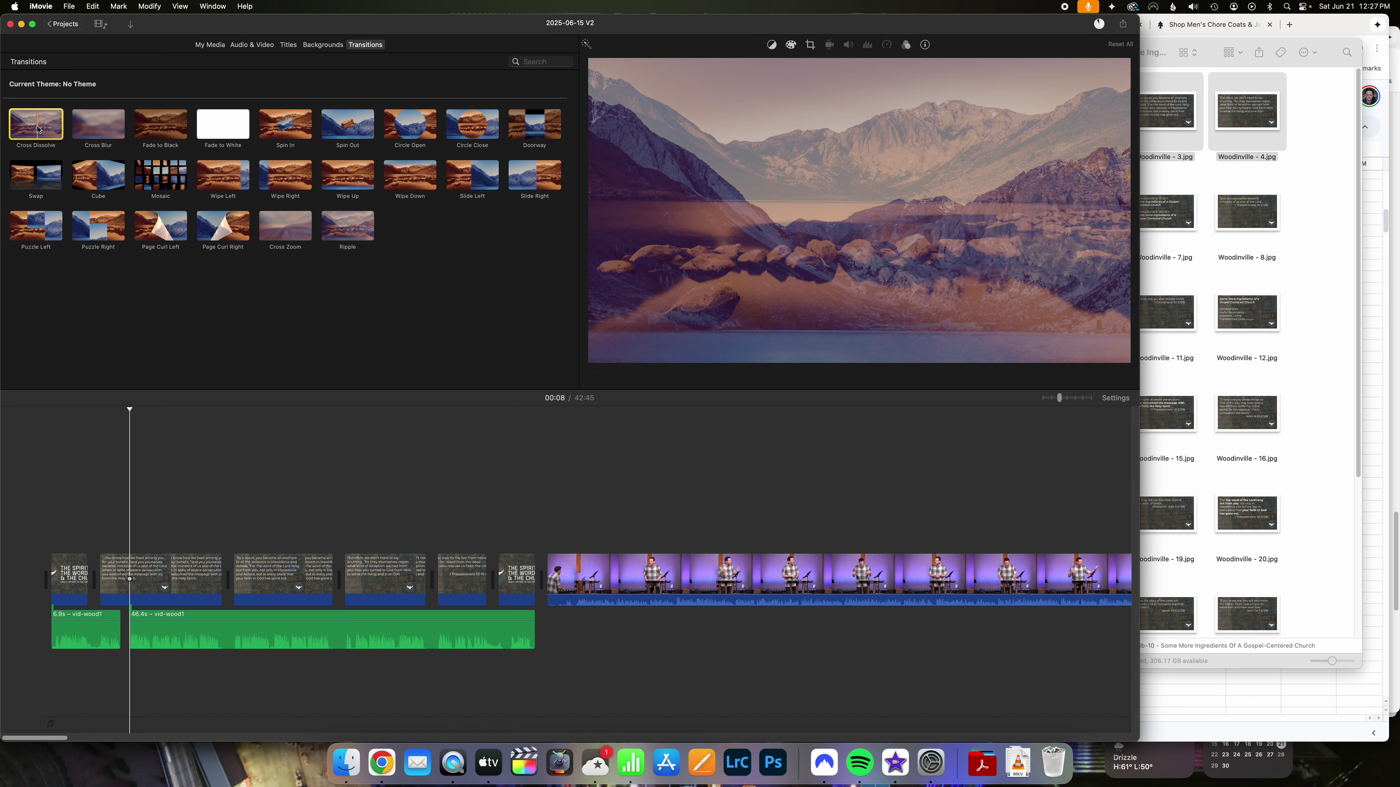
mouse_move(38, 130)
mouse_down()
mouse_move(44, 359)
mouse_move(105, 557)
mouse_move(35, 137)
mouse_up()
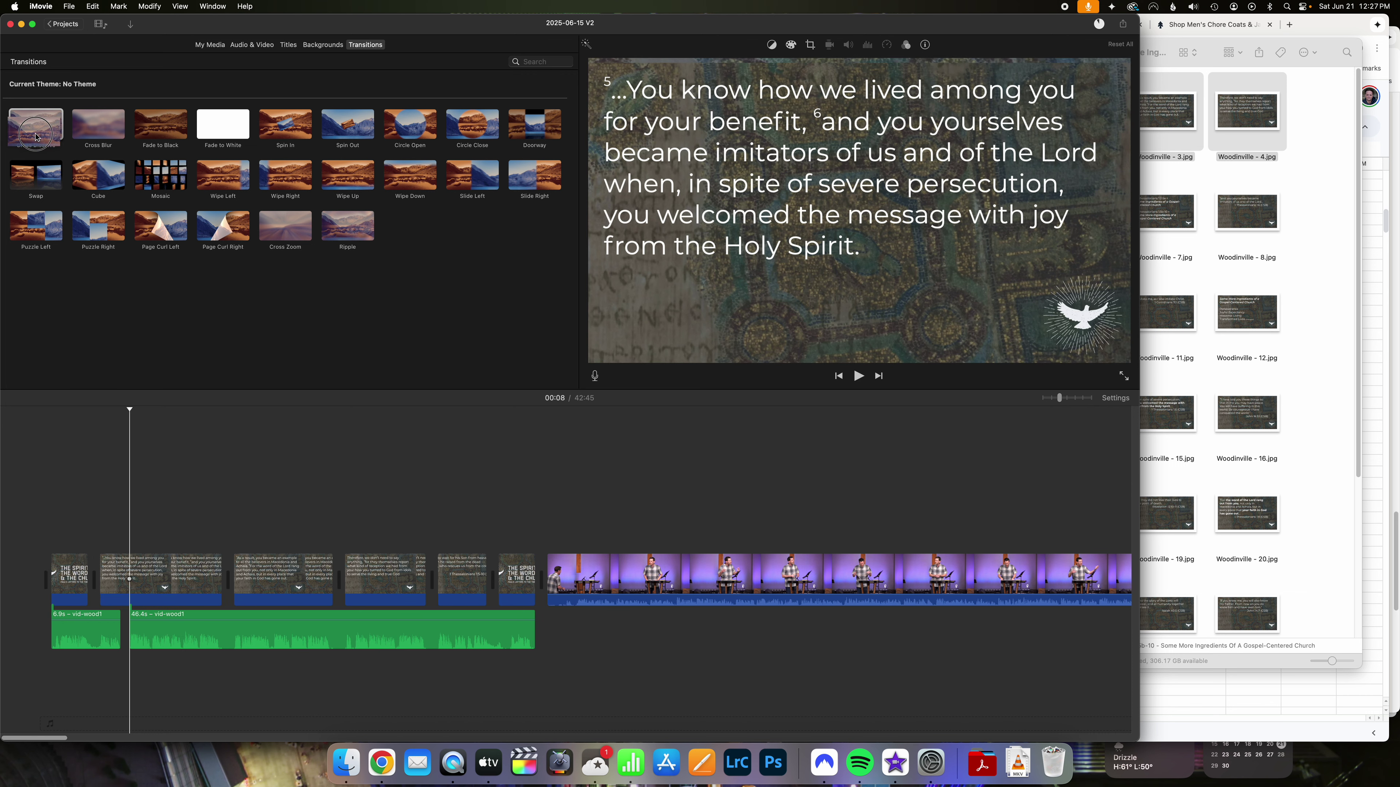
click(74, 579)
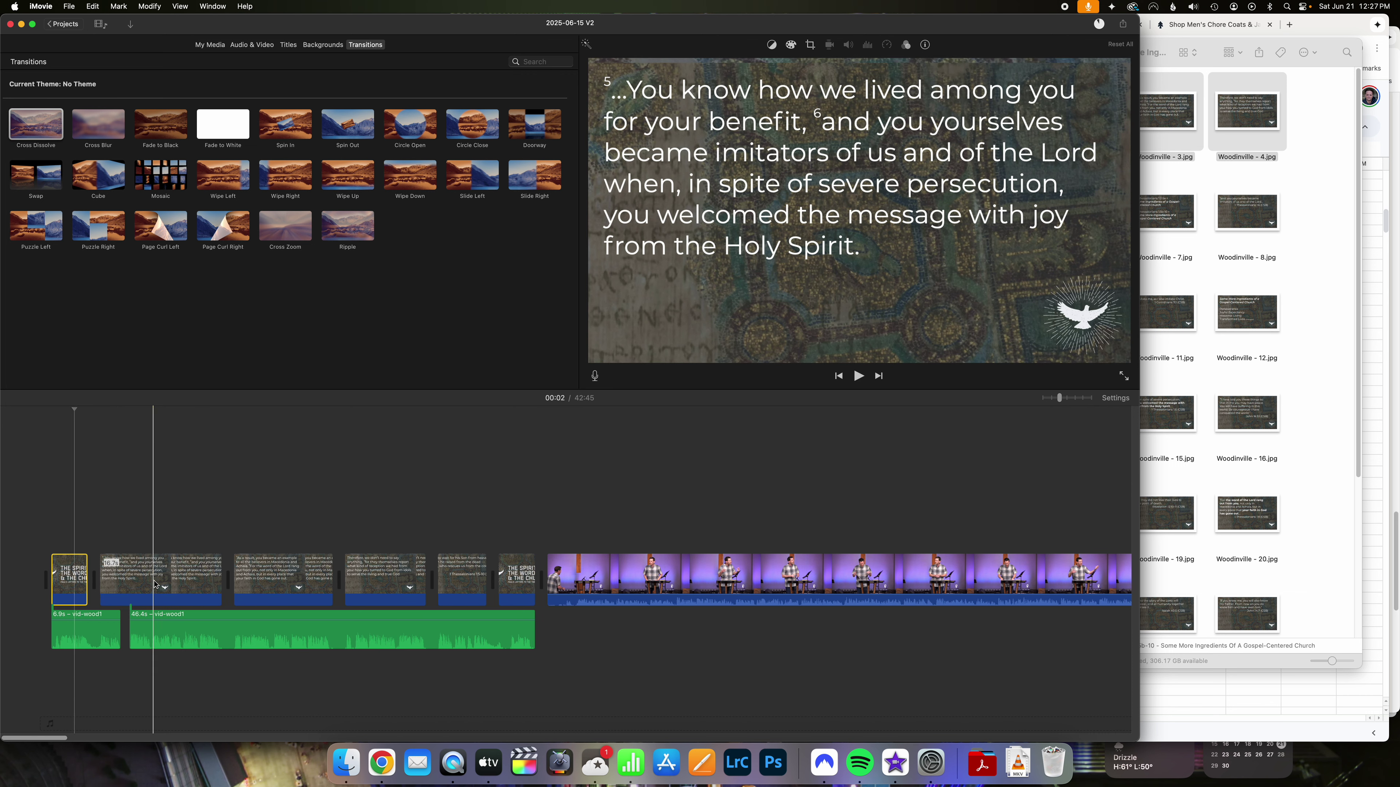
shift+click(155, 584)
shift+click(261, 583)
shift+click(381, 583)
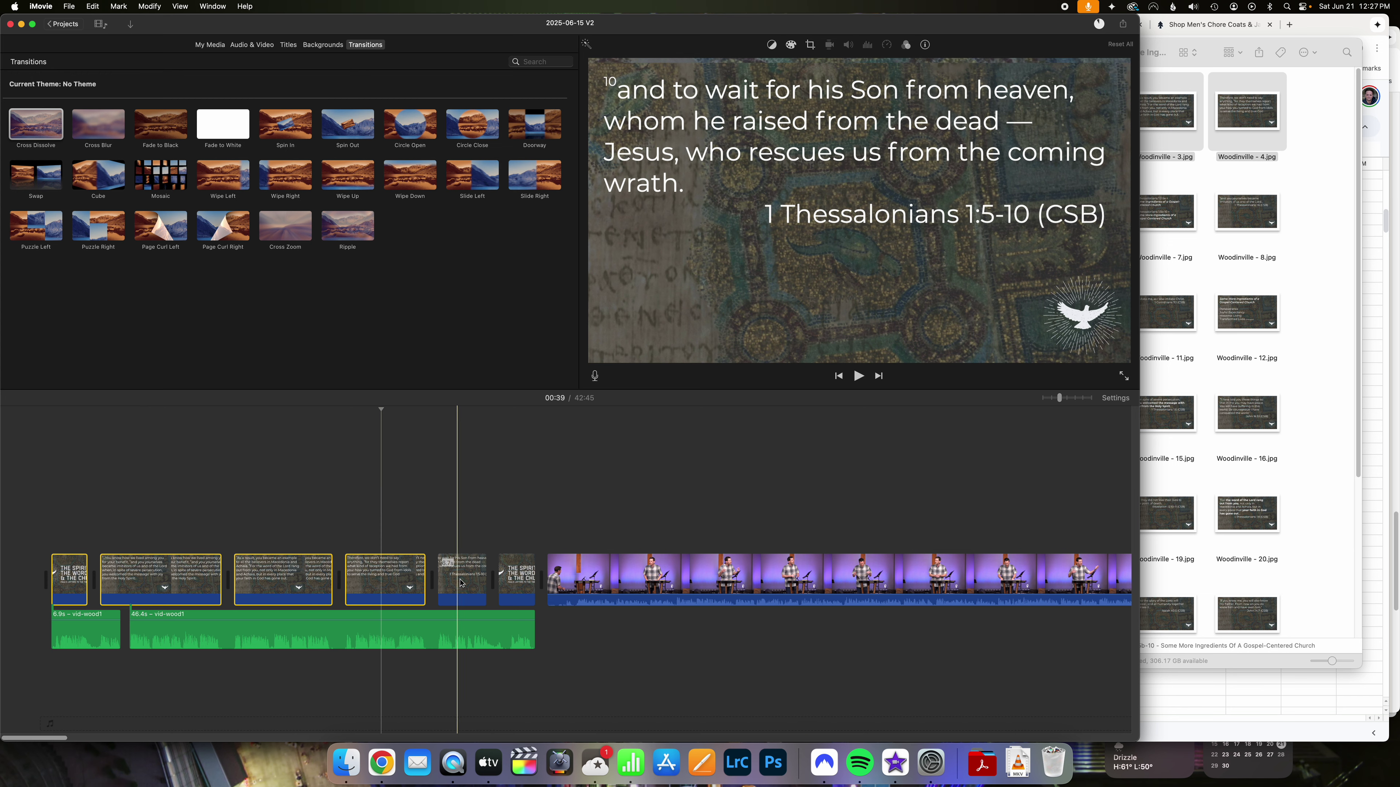
shift+click(460, 583)
shift+click(509, 582)
drag(42, 131, 95, 579)
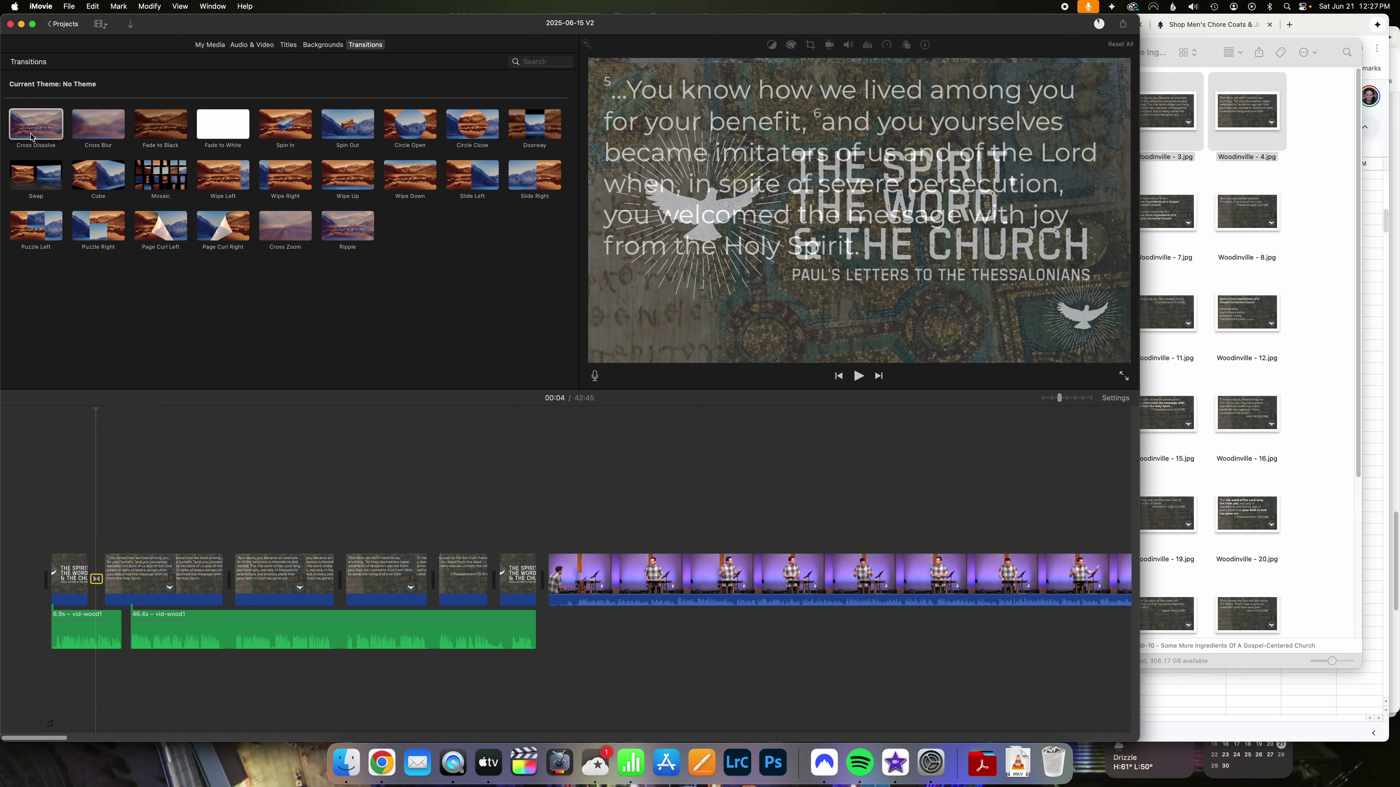
Add Cross Dissolve transitions to all of the opening title and scripture slides, up to the preacher's clip.
drag(510, 512, 77, 577)
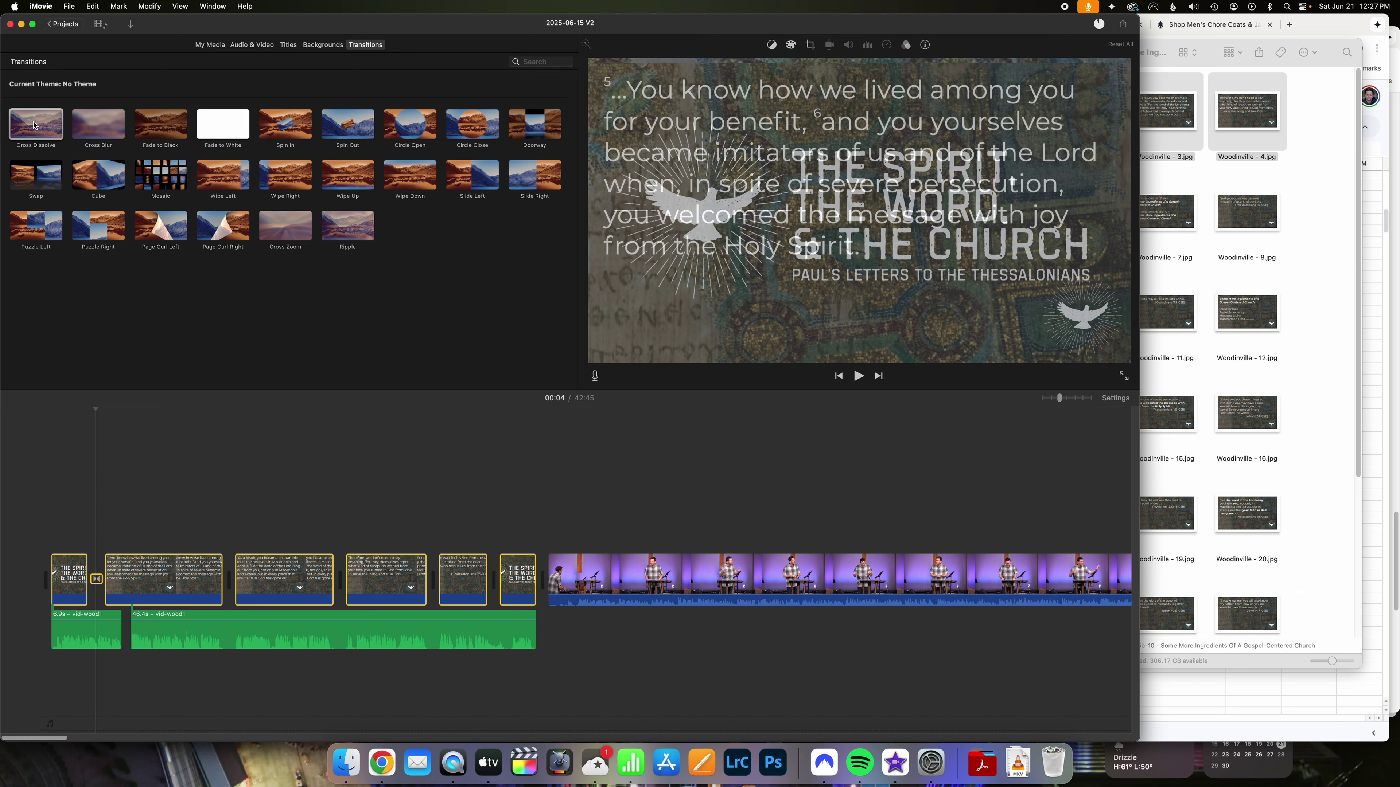
double_click(37, 131)
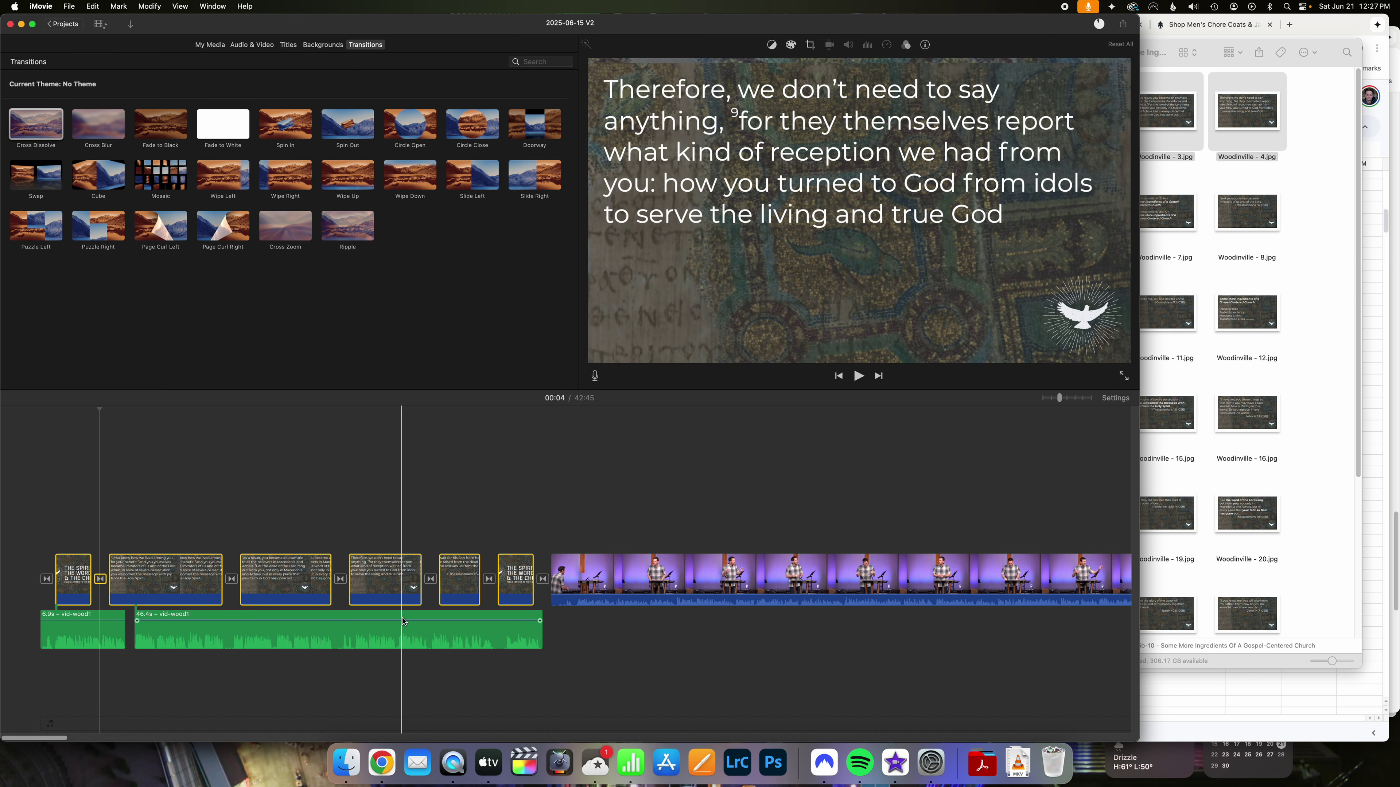
Play the change into the preacher's clip, split that clip at 00:58 and delete the part before the split.
click(469, 641)
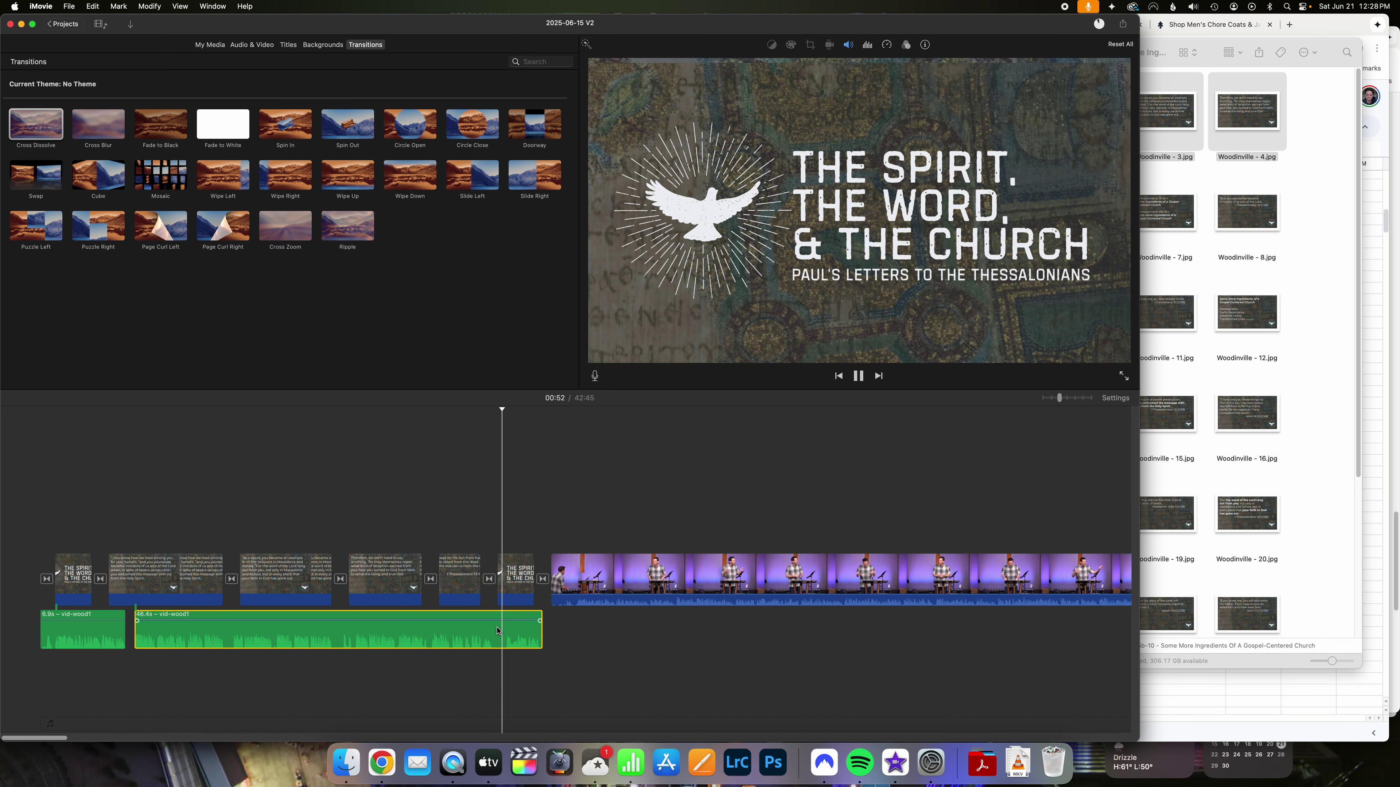
click(577, 642)
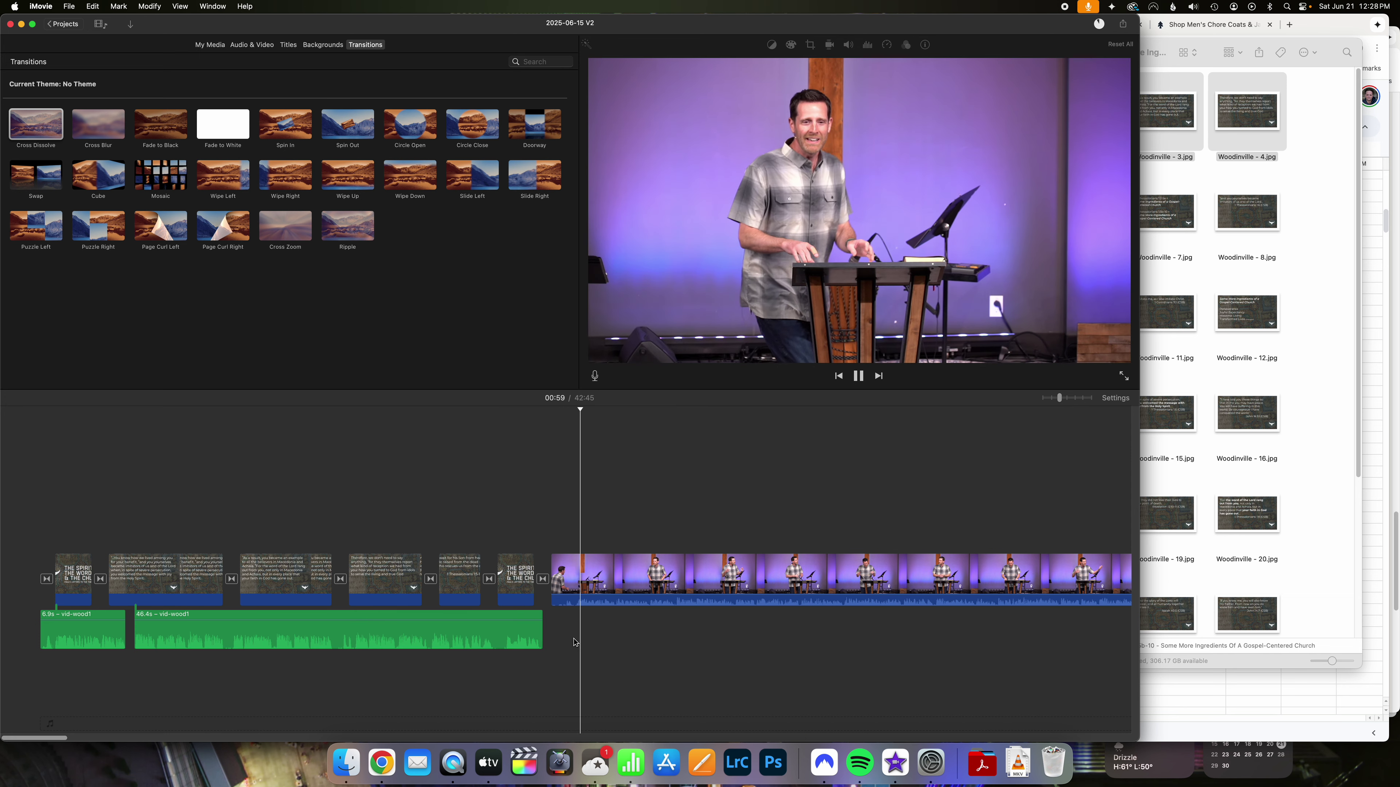
key(space)
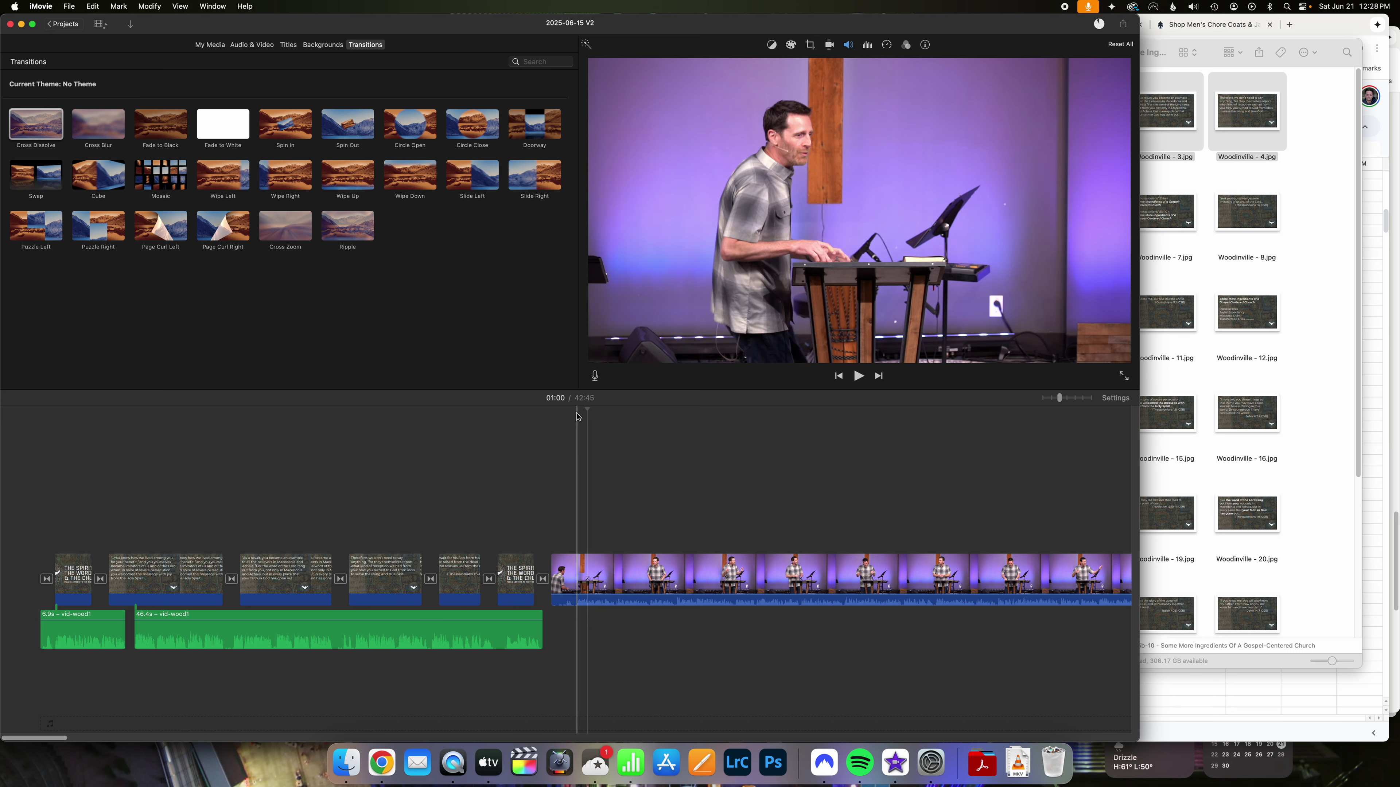
click(574, 414)
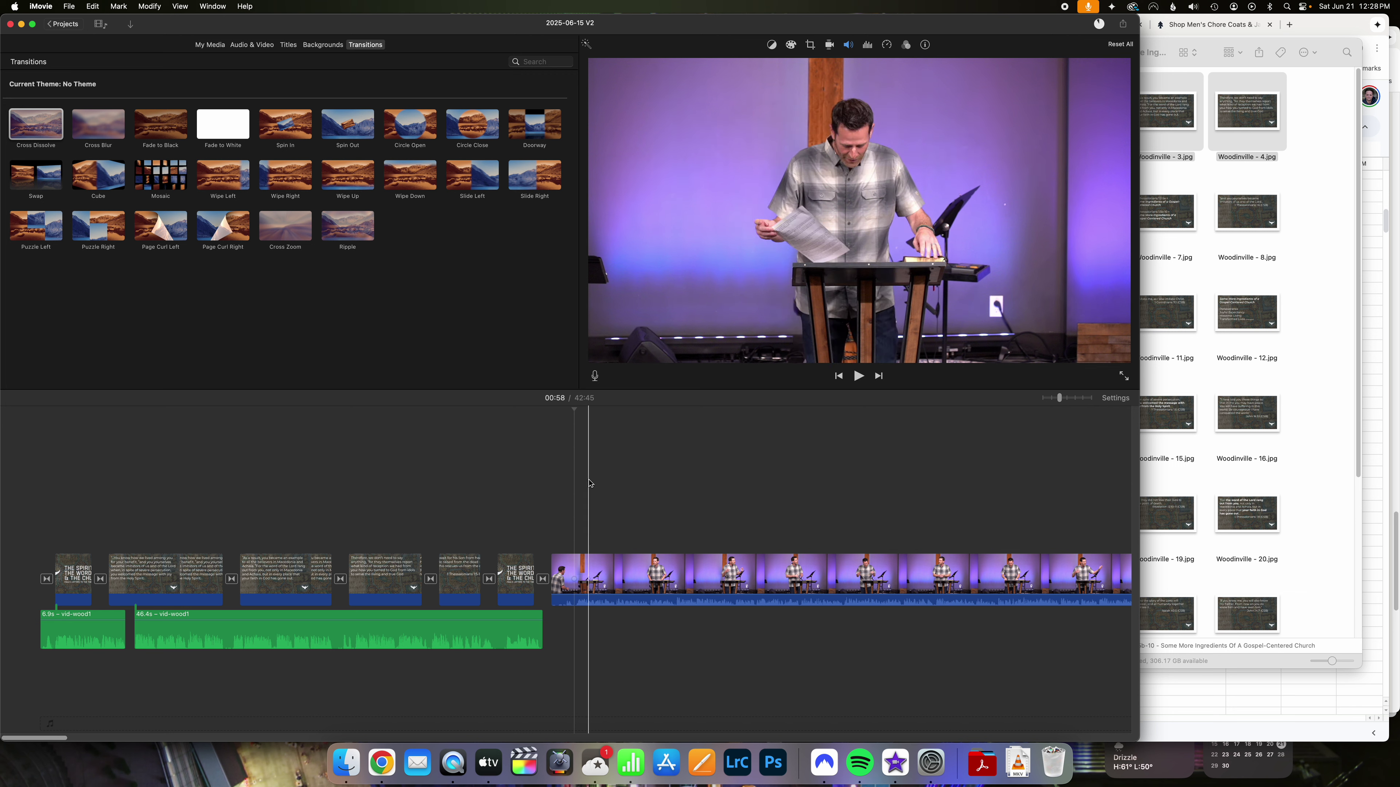
key(super+b)
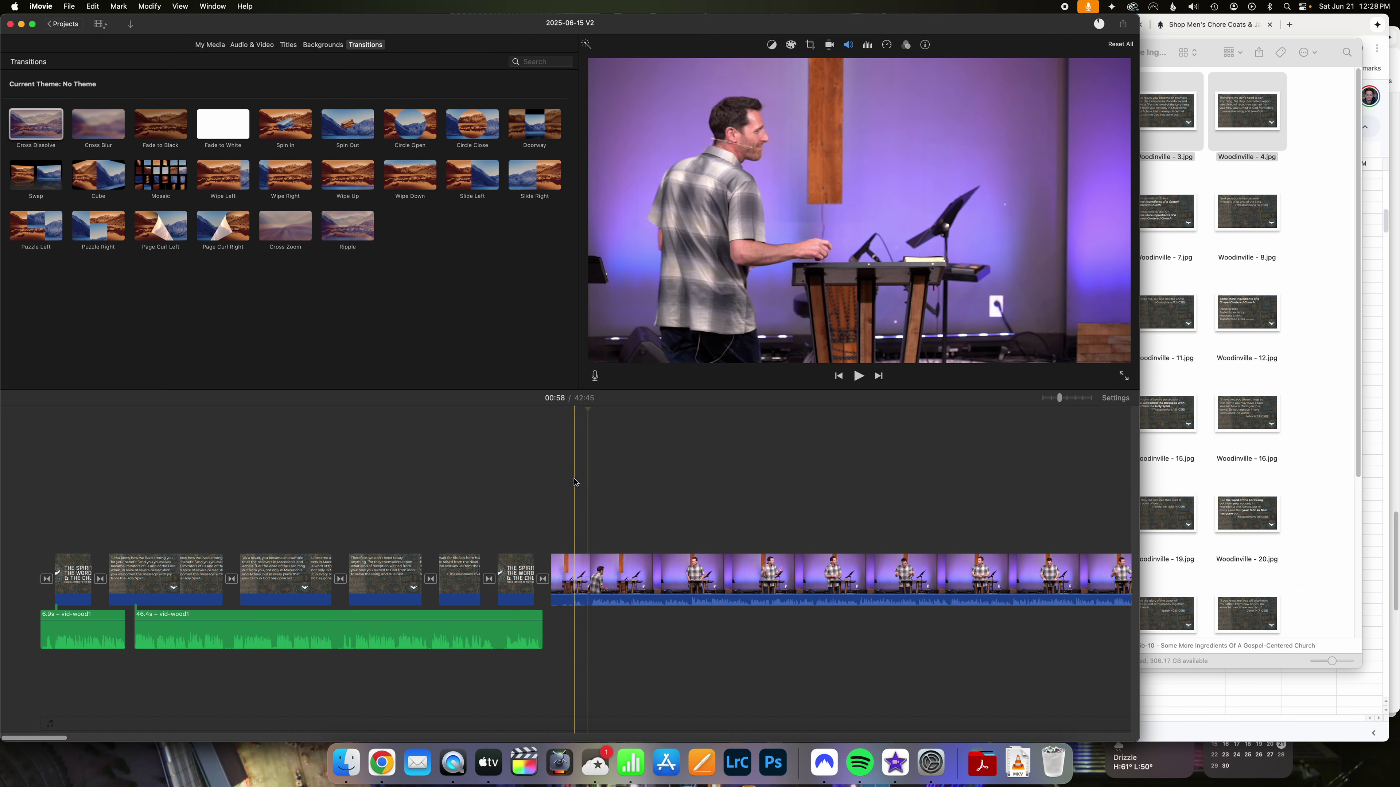
click(564, 564)
key(Delete)
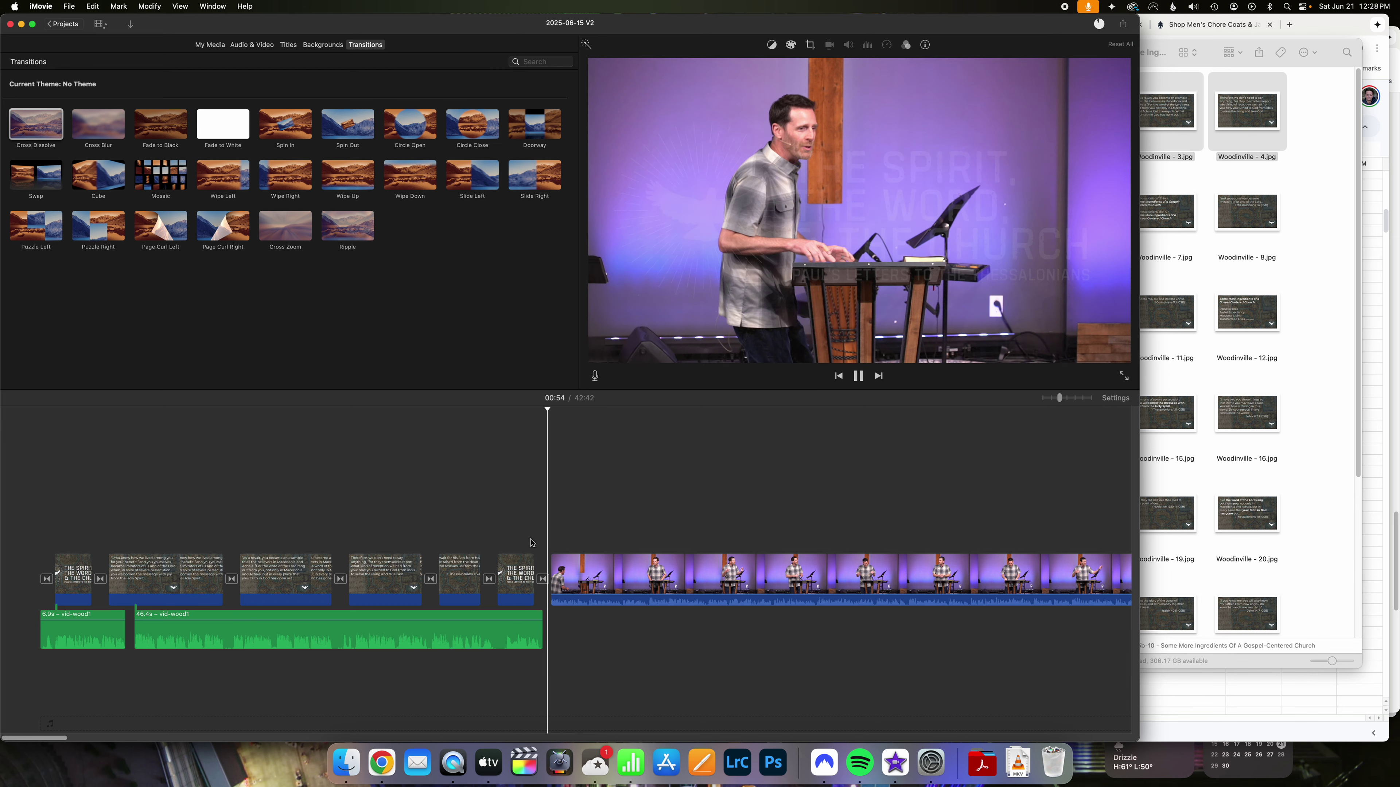
Play the cross dissolve from the closing title slide into the trimmed preacher's clip to check it.
click(525, 529)
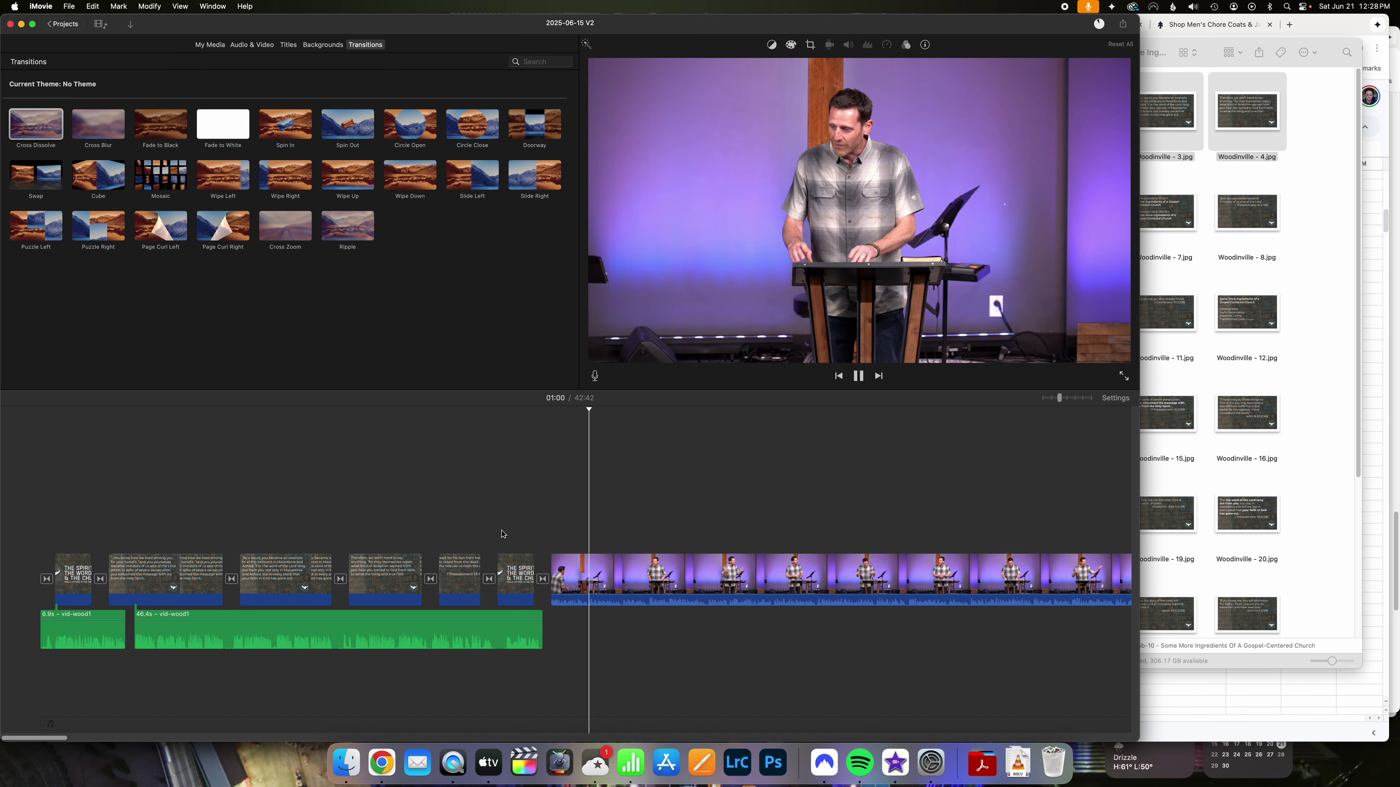
key(space)
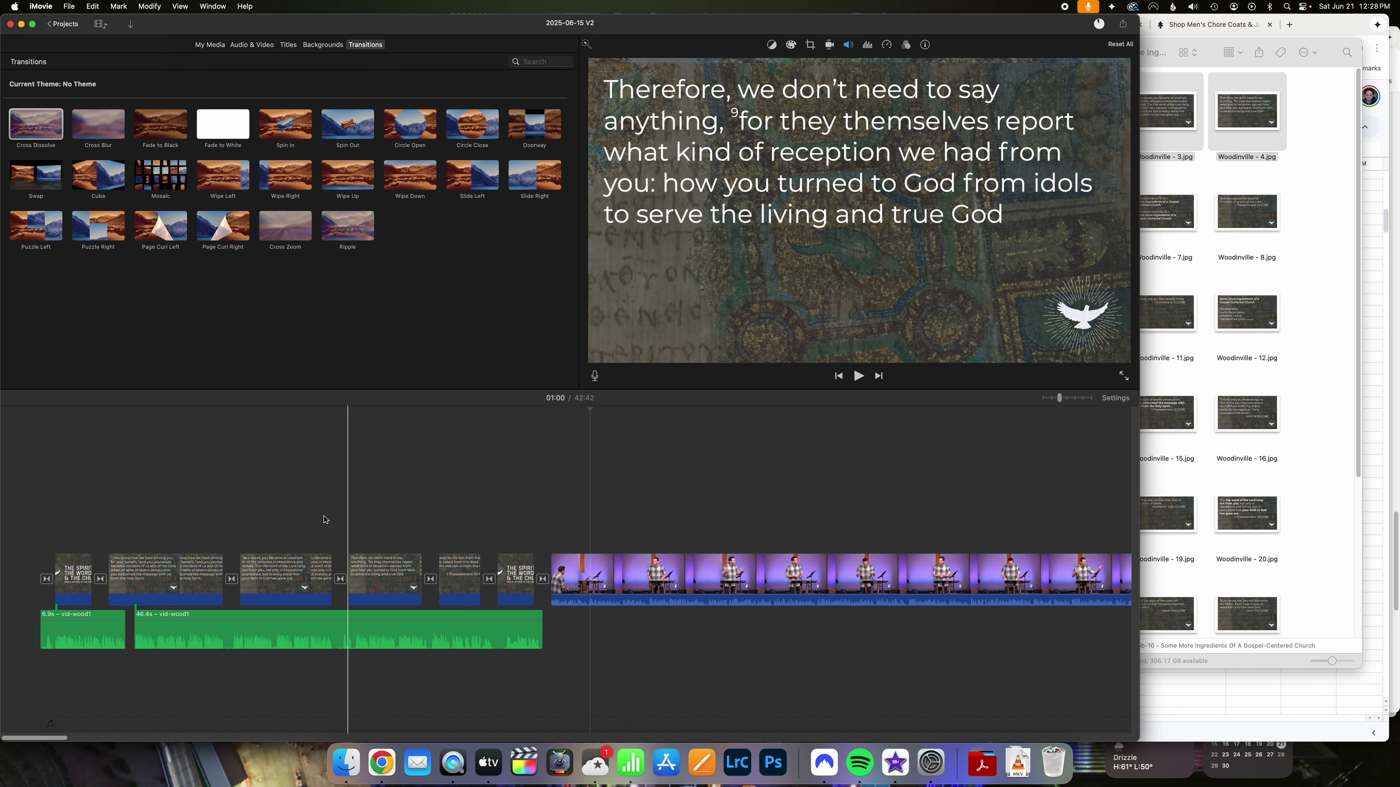
key(space)
key(space)
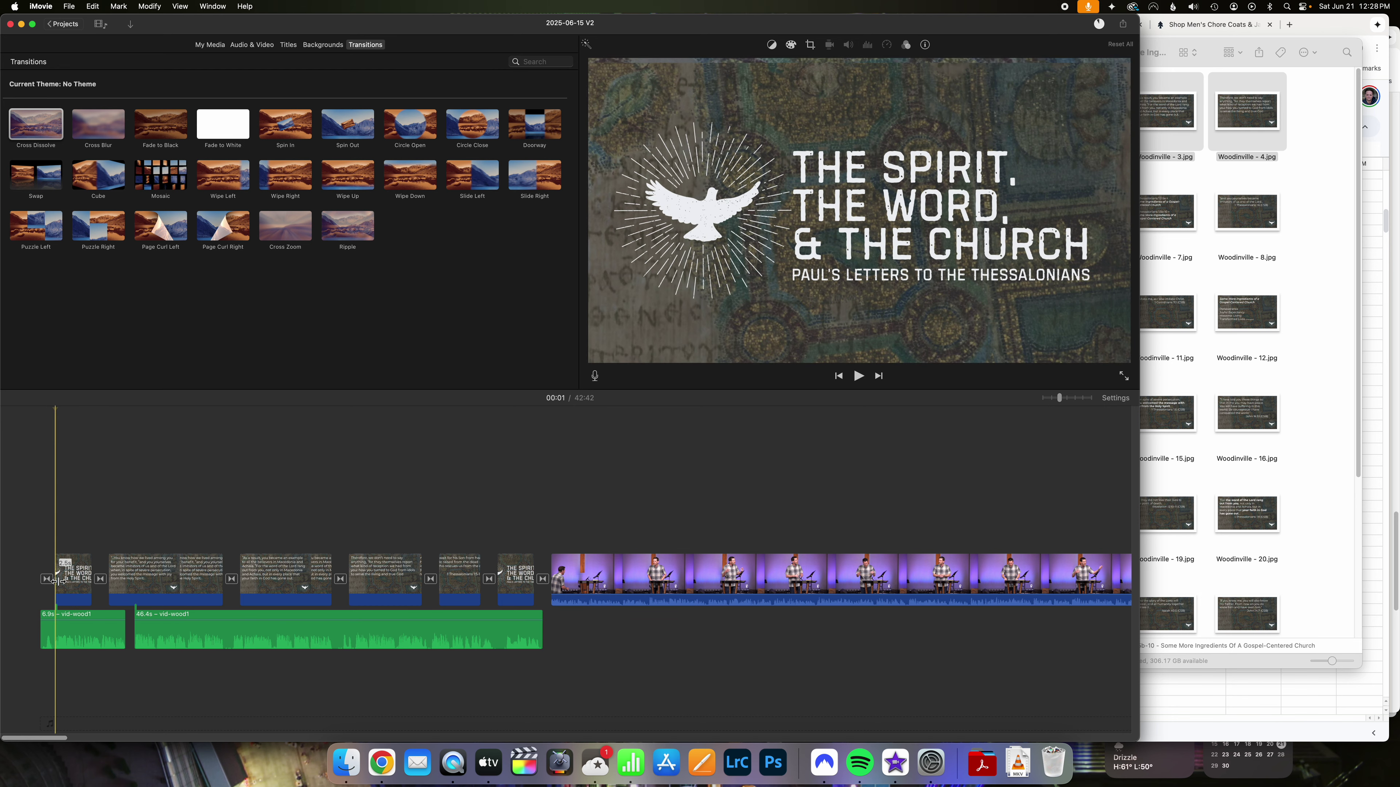
Delete the transition at the very start of the project and trim the opening title slide to start with the reading audio, checking by playback.
mouse_move(55, 585)
mouse_down()
mouse_move(39, 585)
mouse_move(51, 586)
mouse_up()
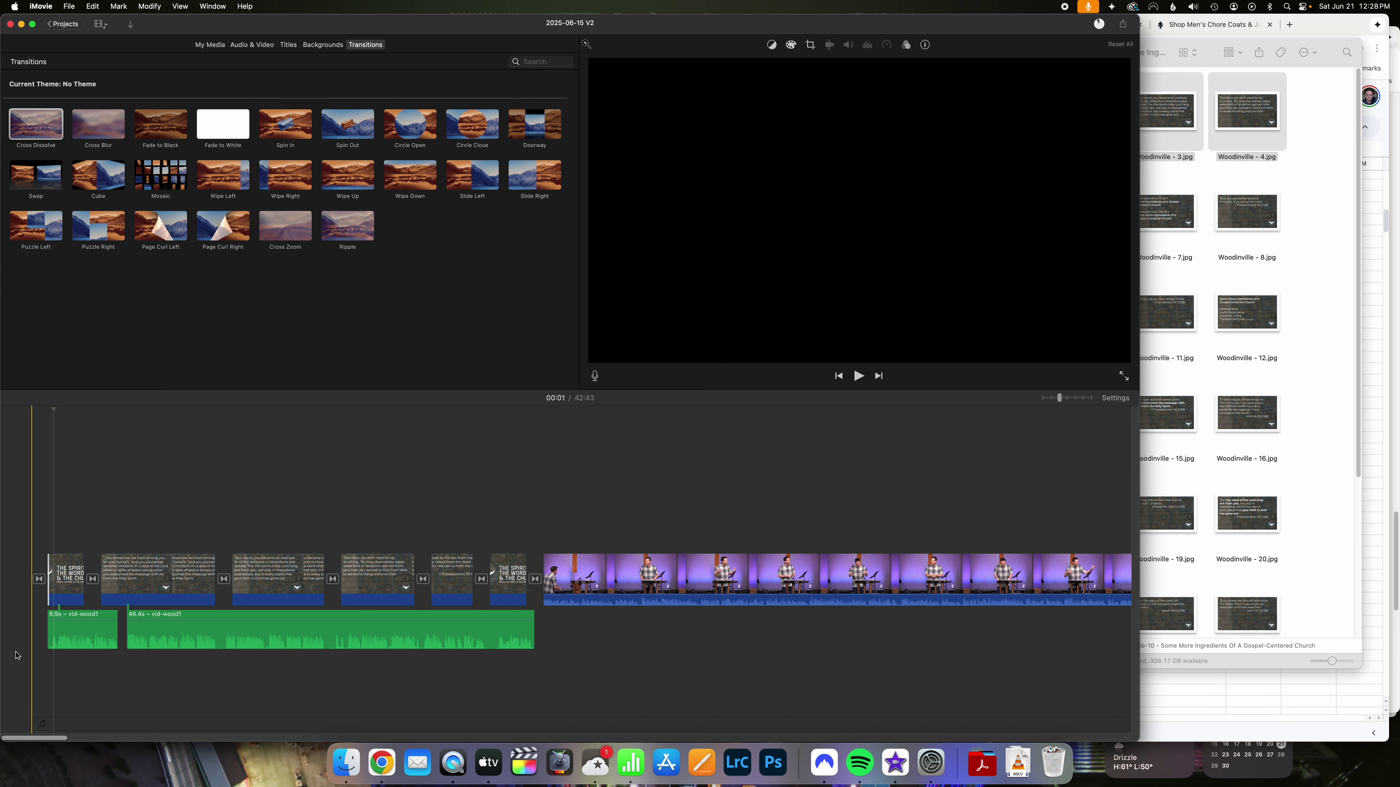
key(space)
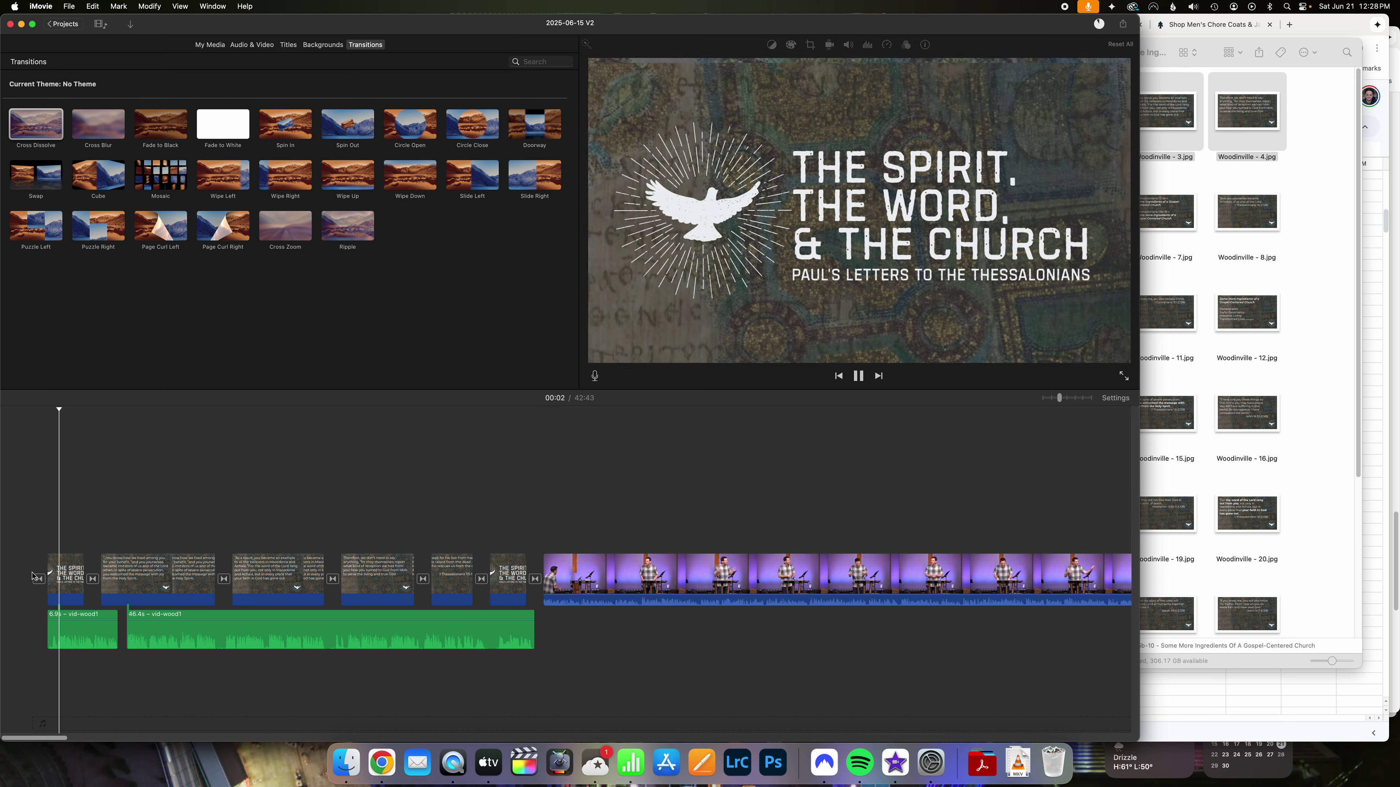
click(39, 578)
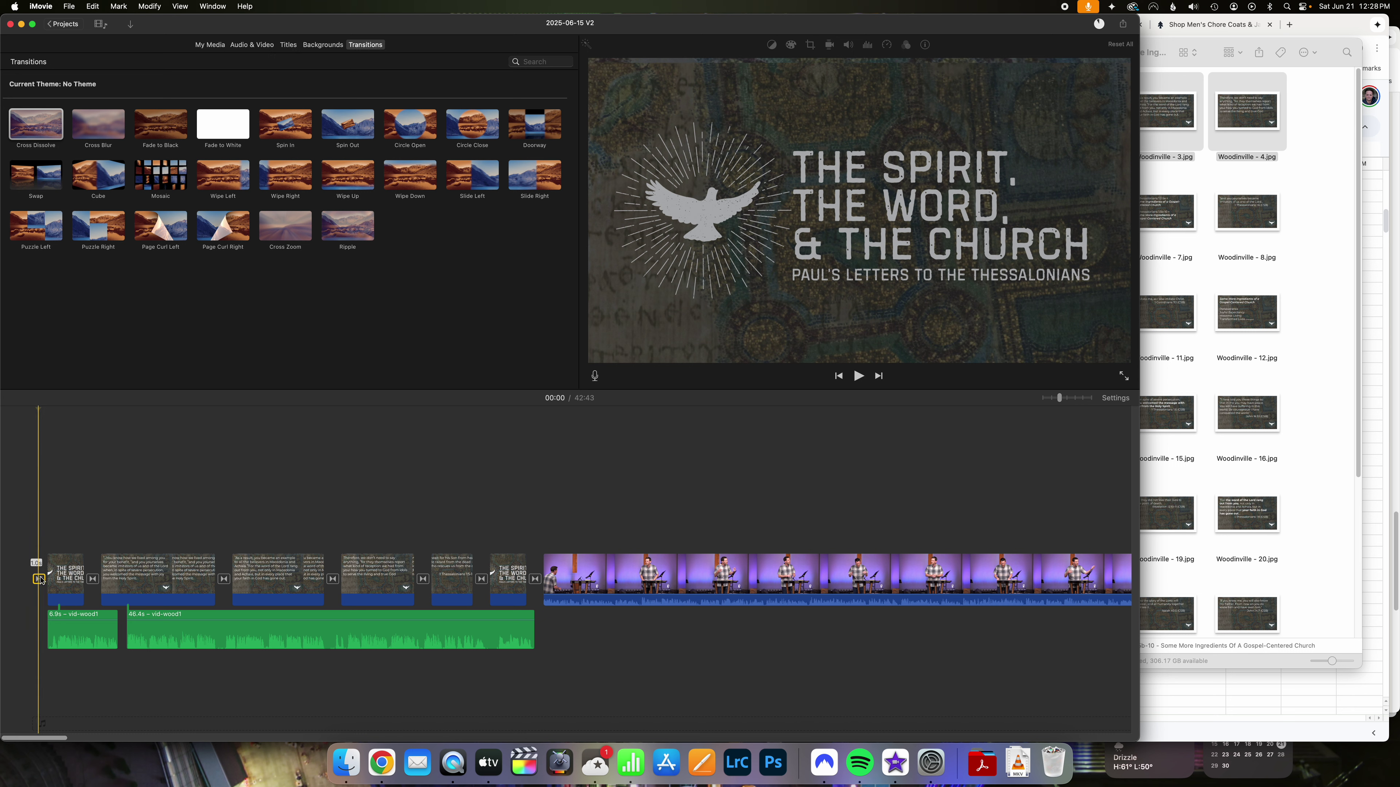
key(Delete)
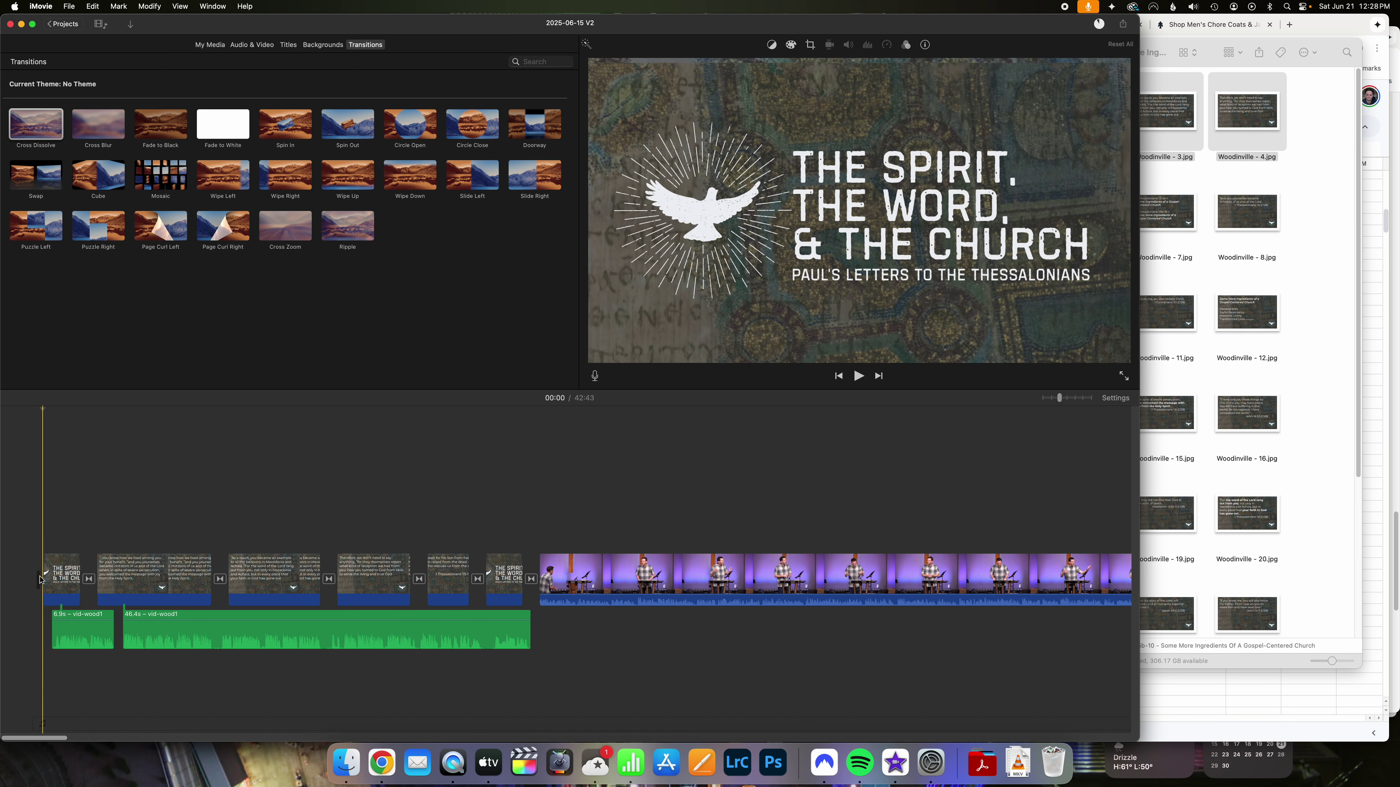
drag(54, 594, 61, 591)
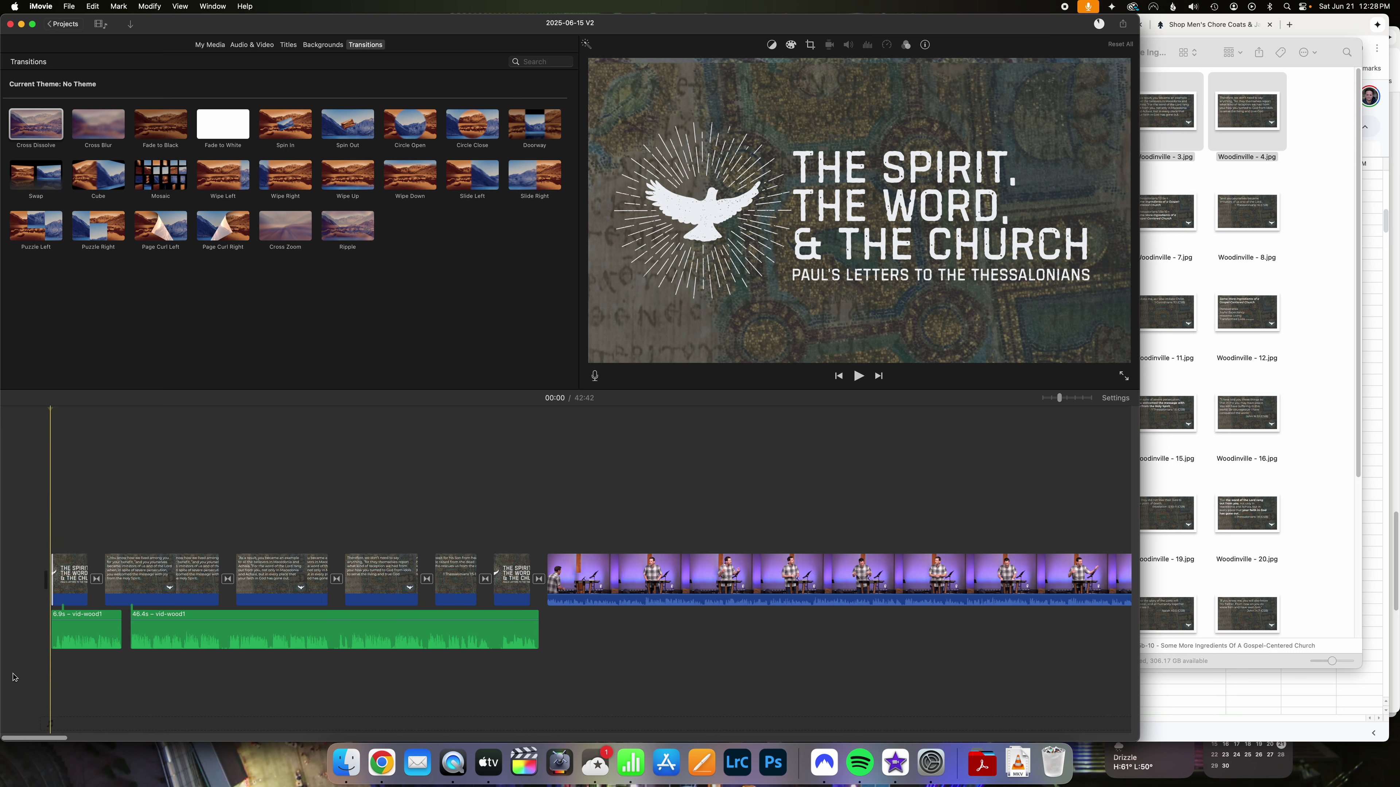
key(space)
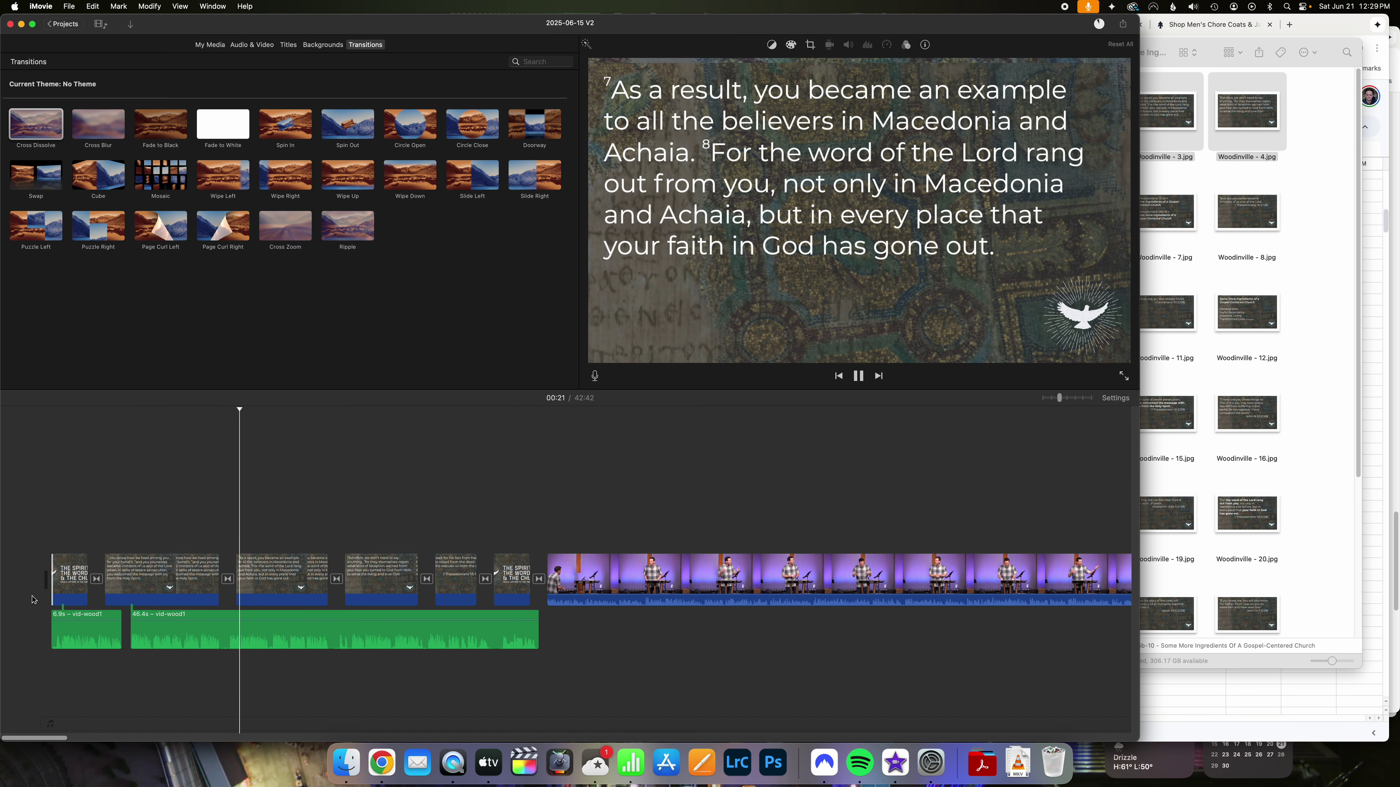
key(space)
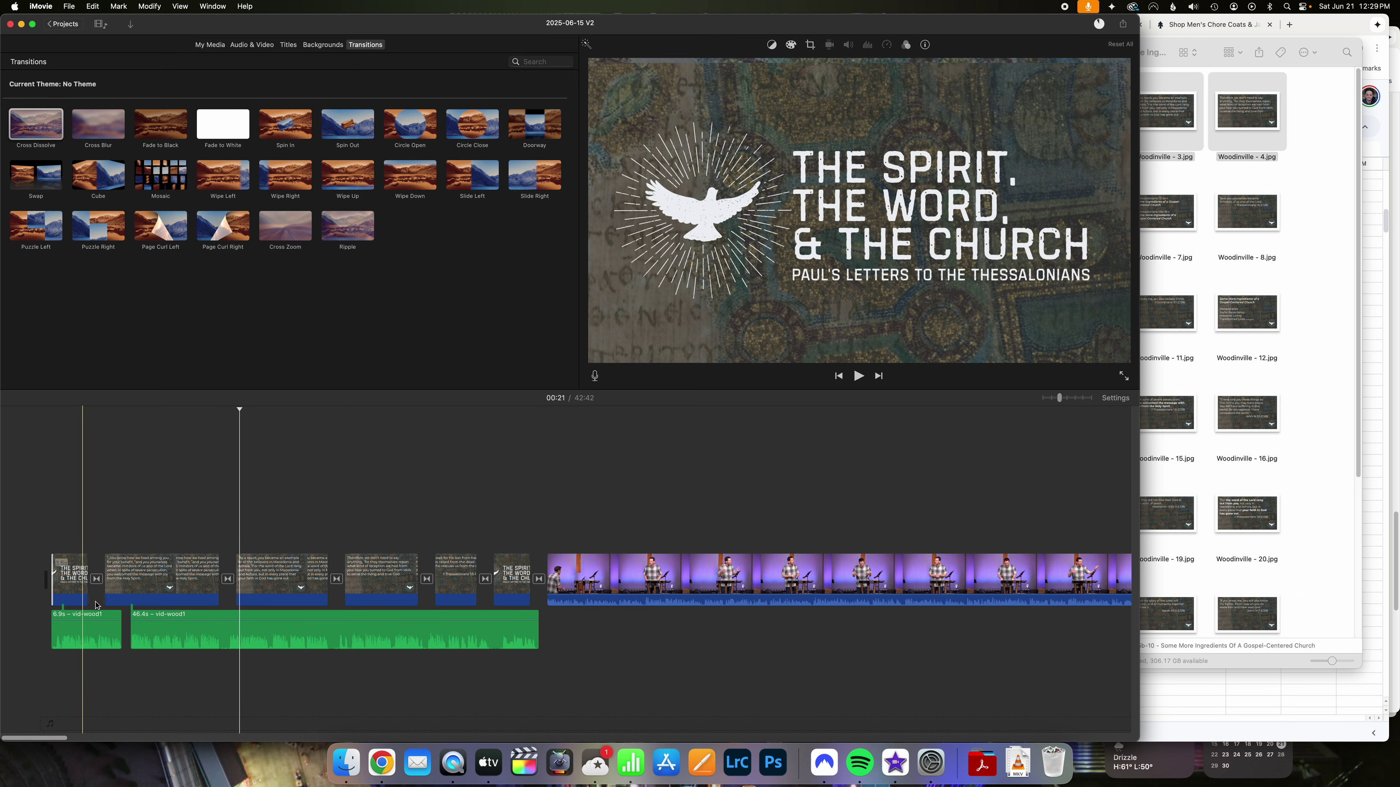
Set the Cross Dissolves before and after the verses 7–8 slide to a duration of 0.4 s.
double_click(229, 579)
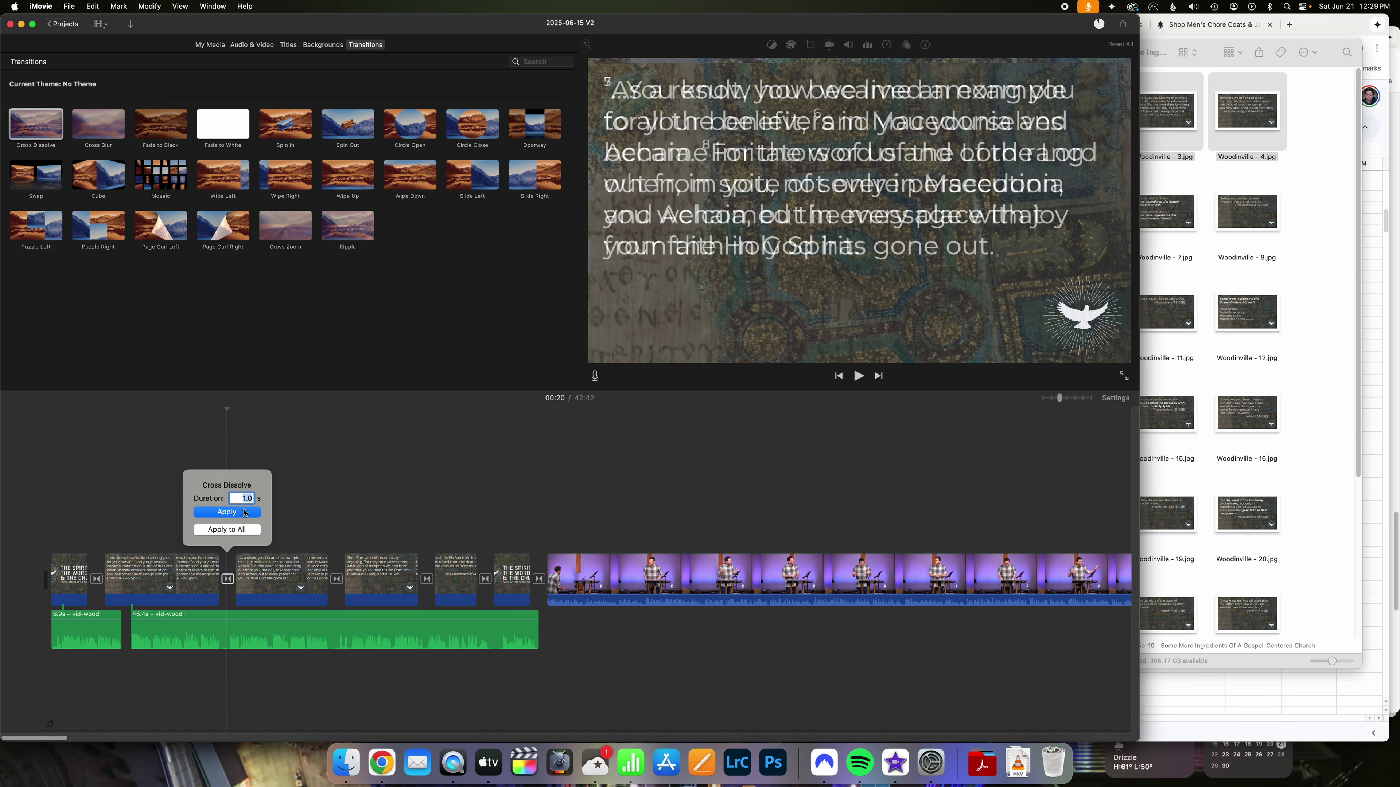
text(0.4)
key(Return)
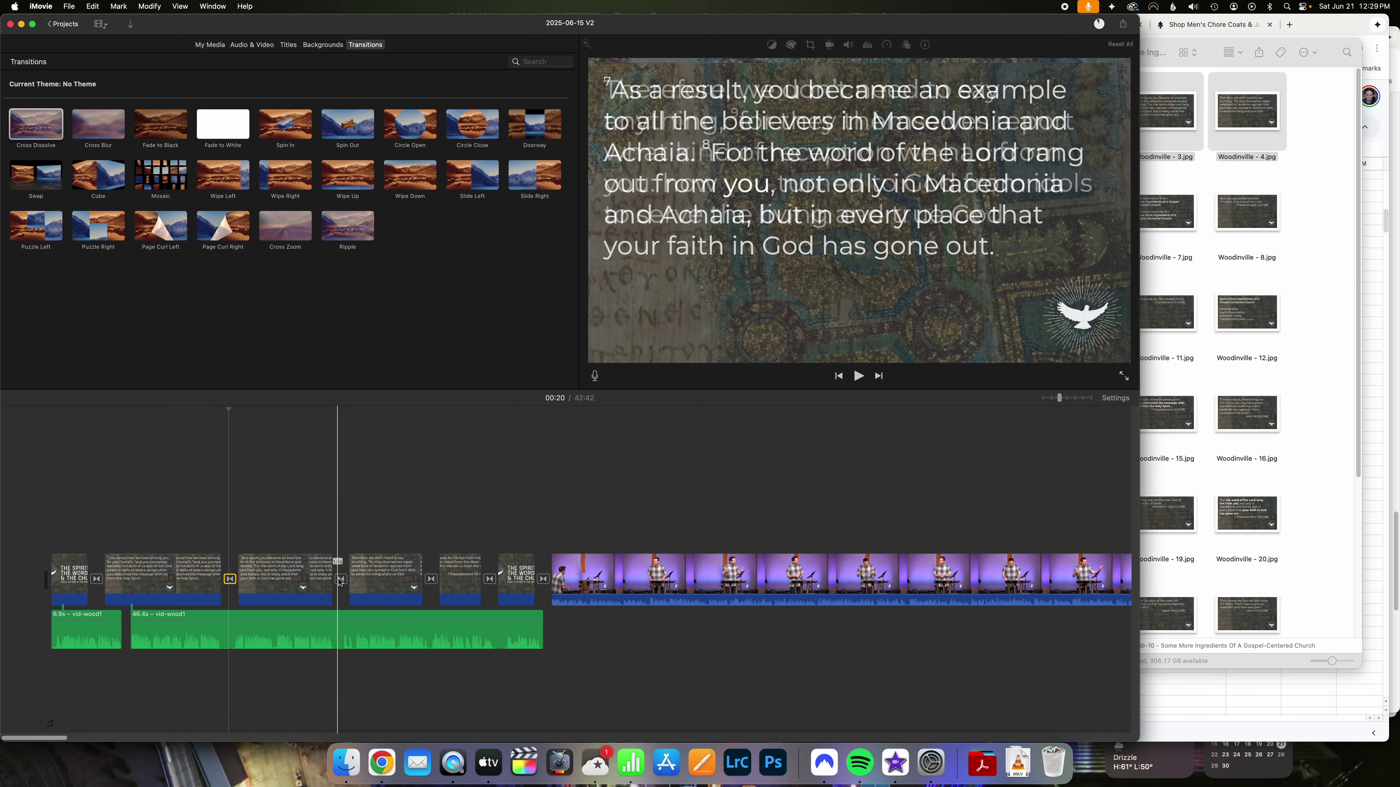
double_click(342, 580)
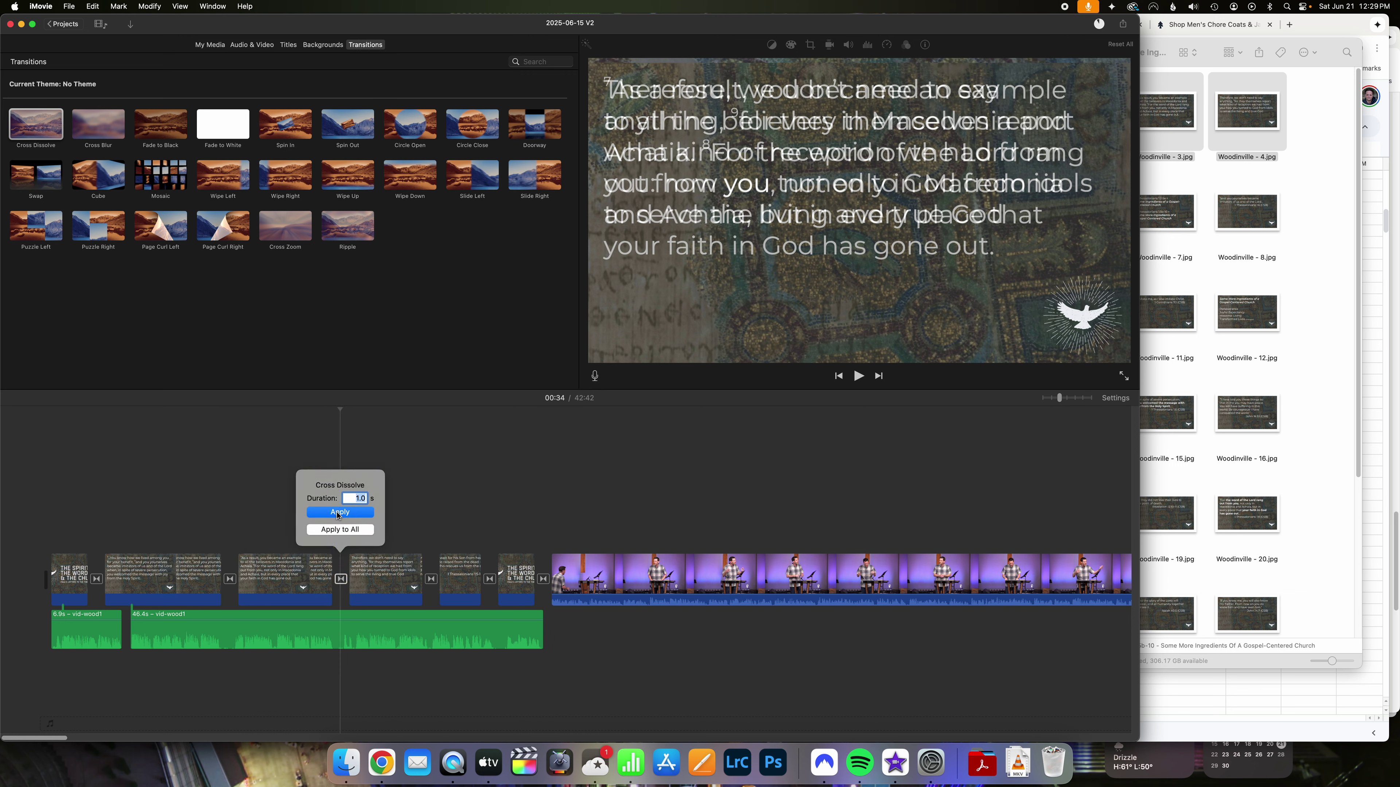
text(0.4)
click(339, 513)
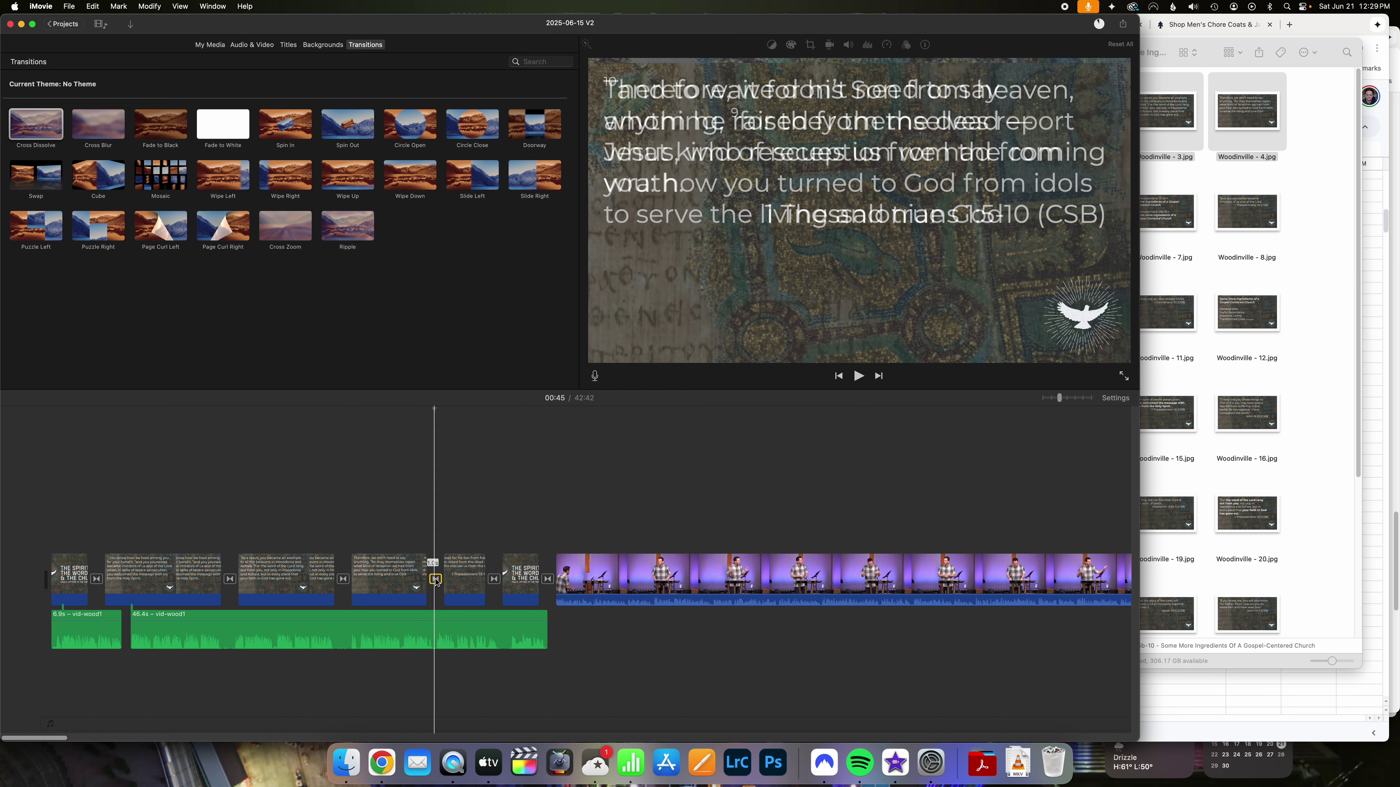
Set the Cross Dissolves before and after the verse 10 slide to a duration of 0.4 s.
double_click(435, 579)
text(0.4)
key(Return)
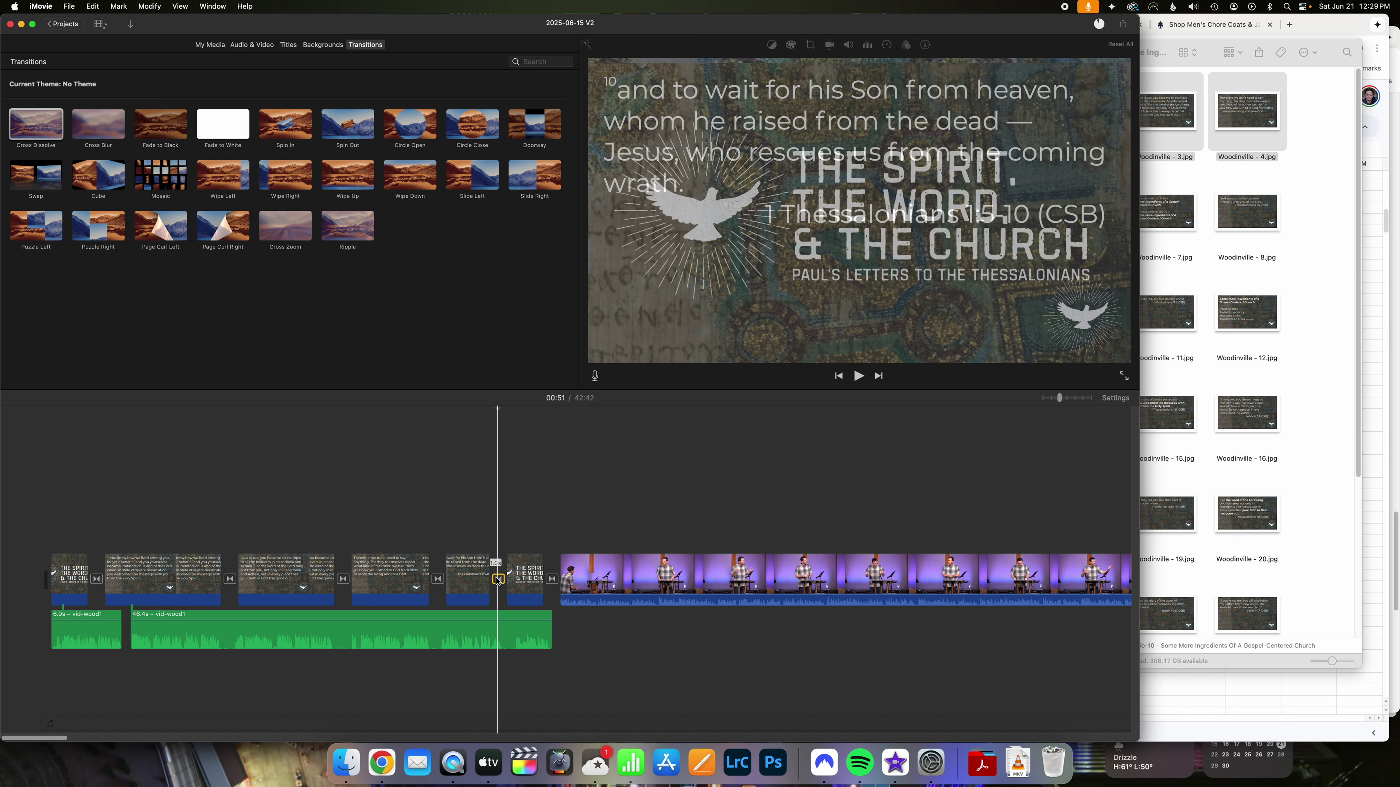
double_click(498, 580)
text(0.4)
key(Return)
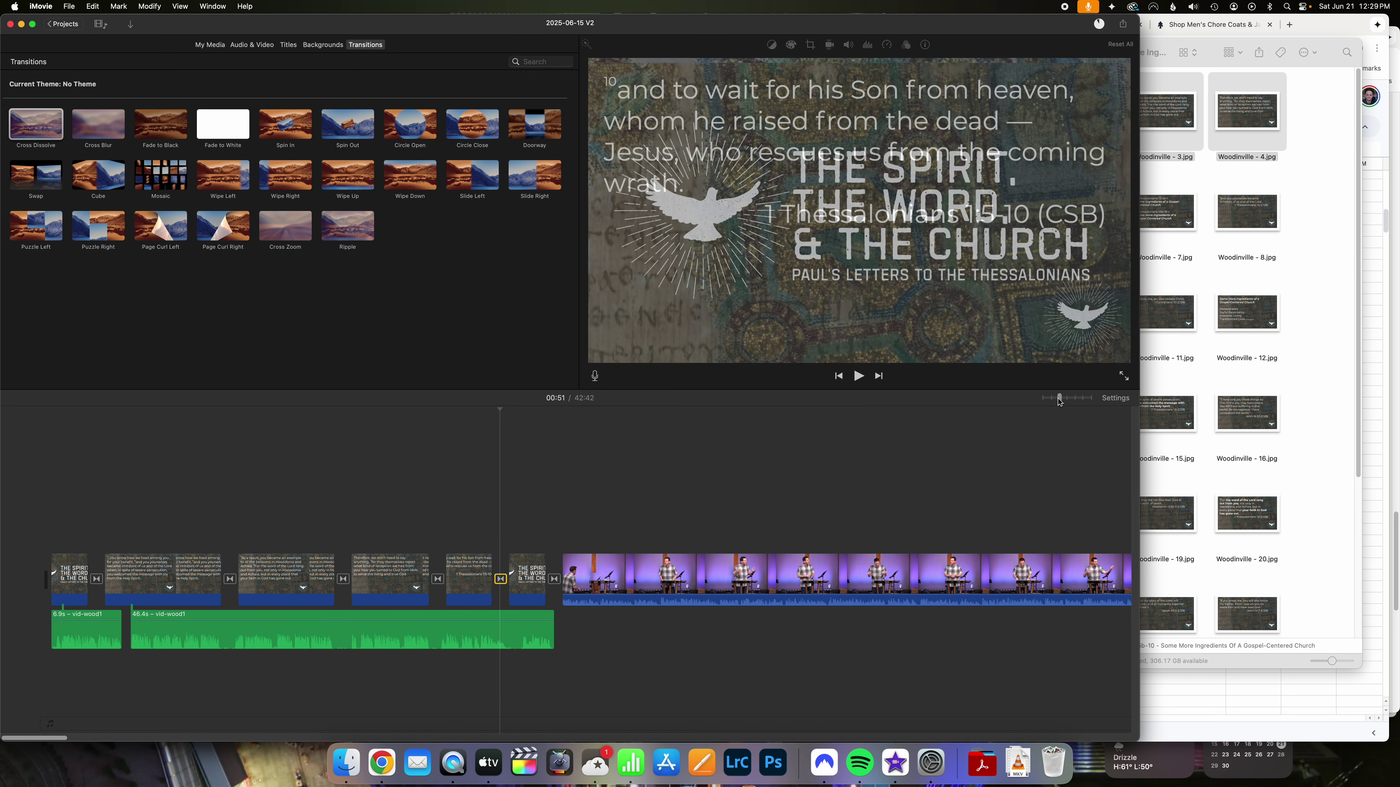
Place the title slide as a cutaway over the preacher's clip from 41:06 and extend it across the following section near the end.
drag(1053, 401, 1039, 400)
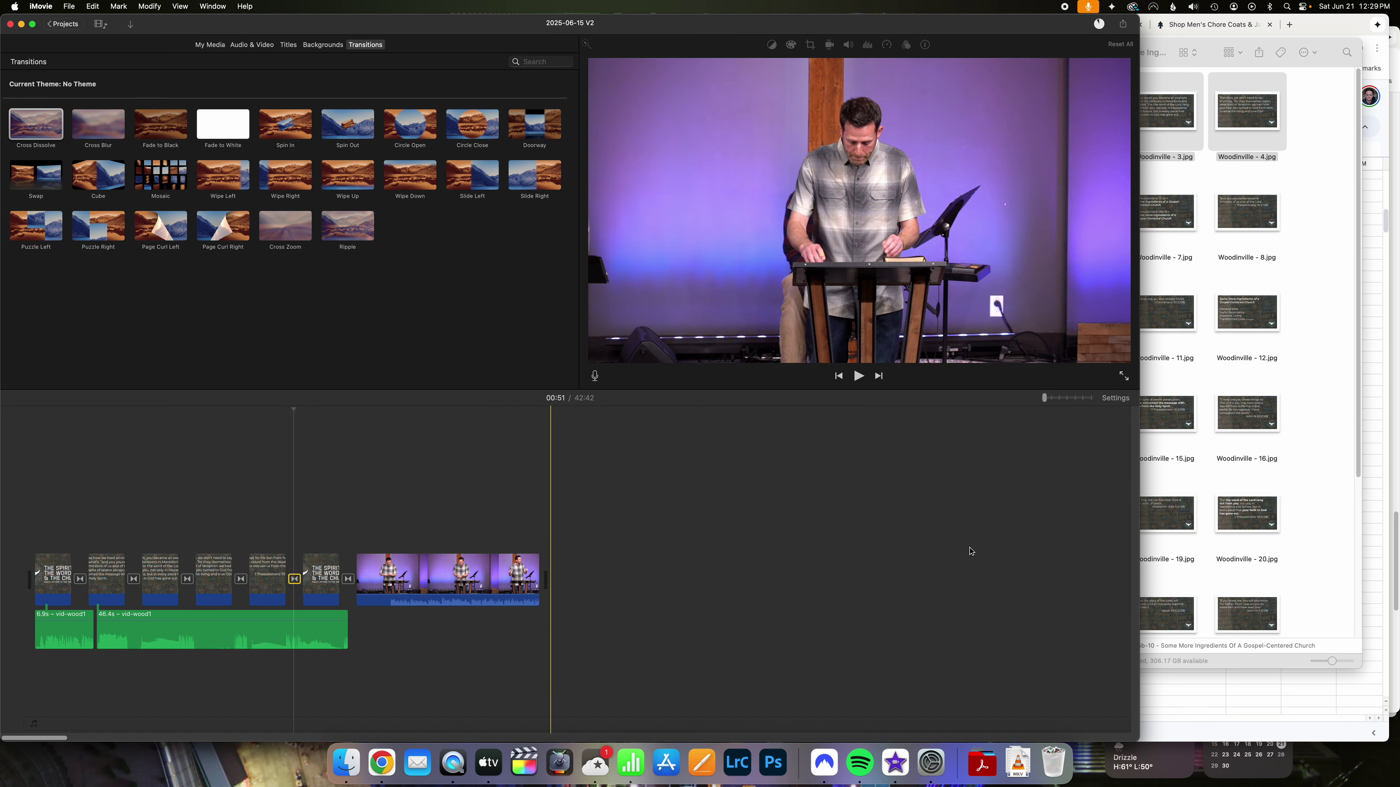
drag(64, 739, 158, 740)
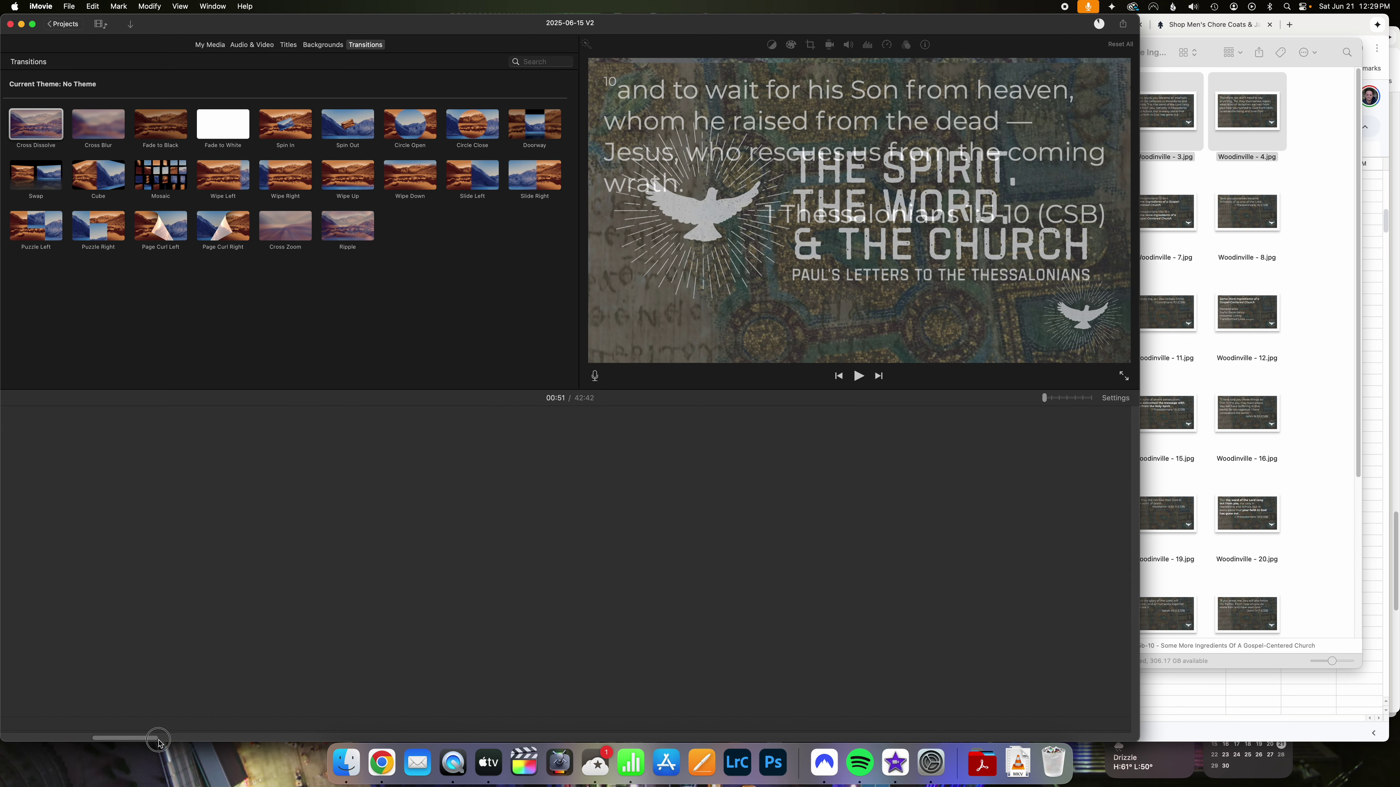
drag(122, 747, 60, 740)
click(373, 530)
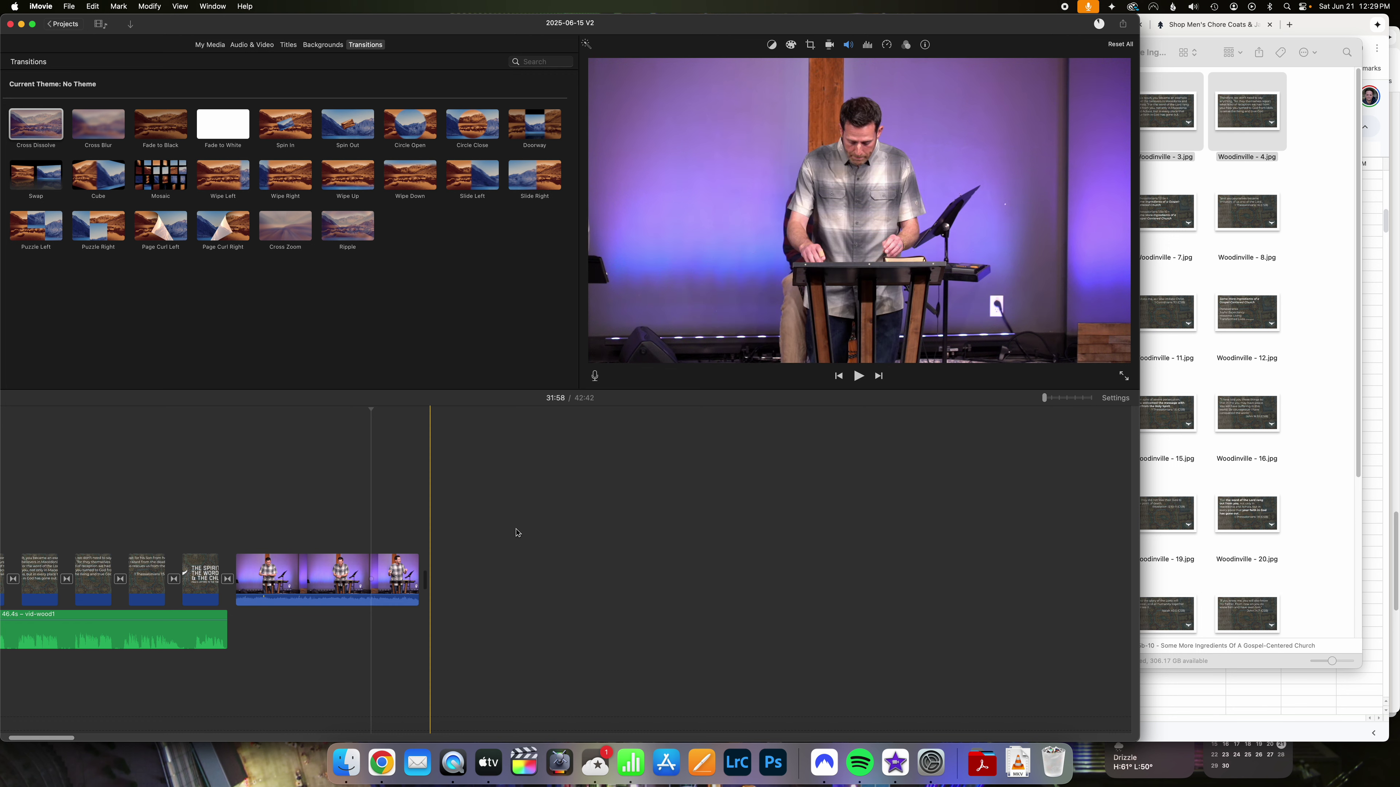
key(super+=)
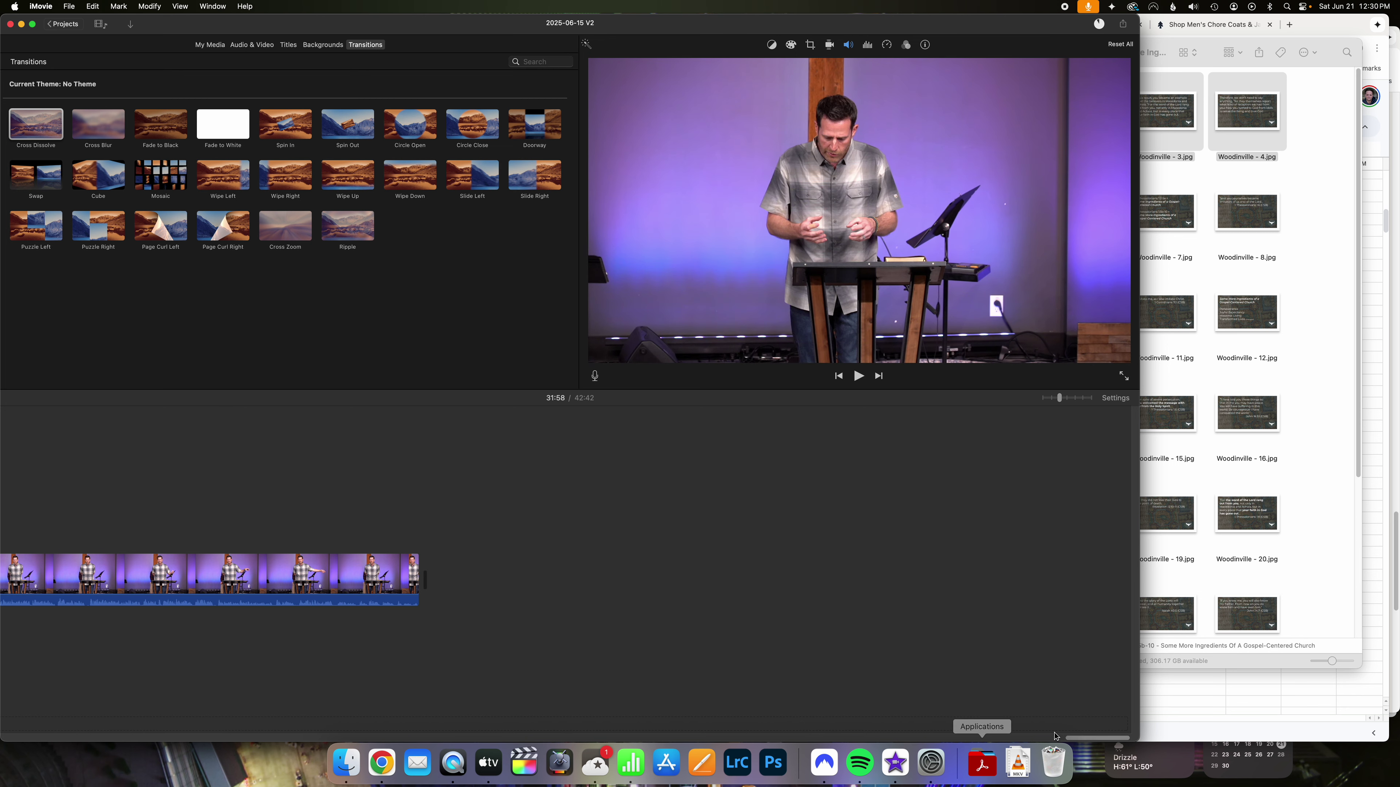
drag(1072, 740, 1028, 740)
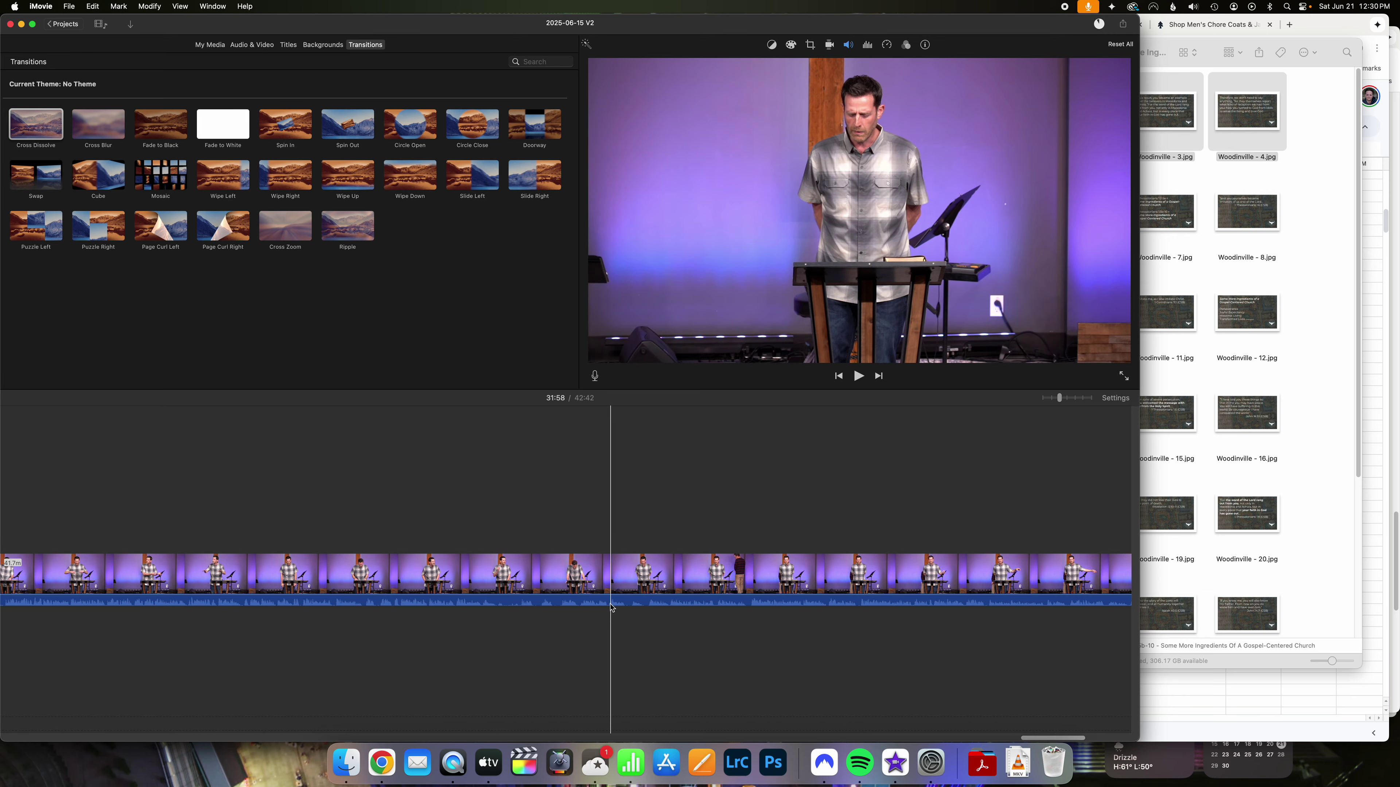
click(497, 609)
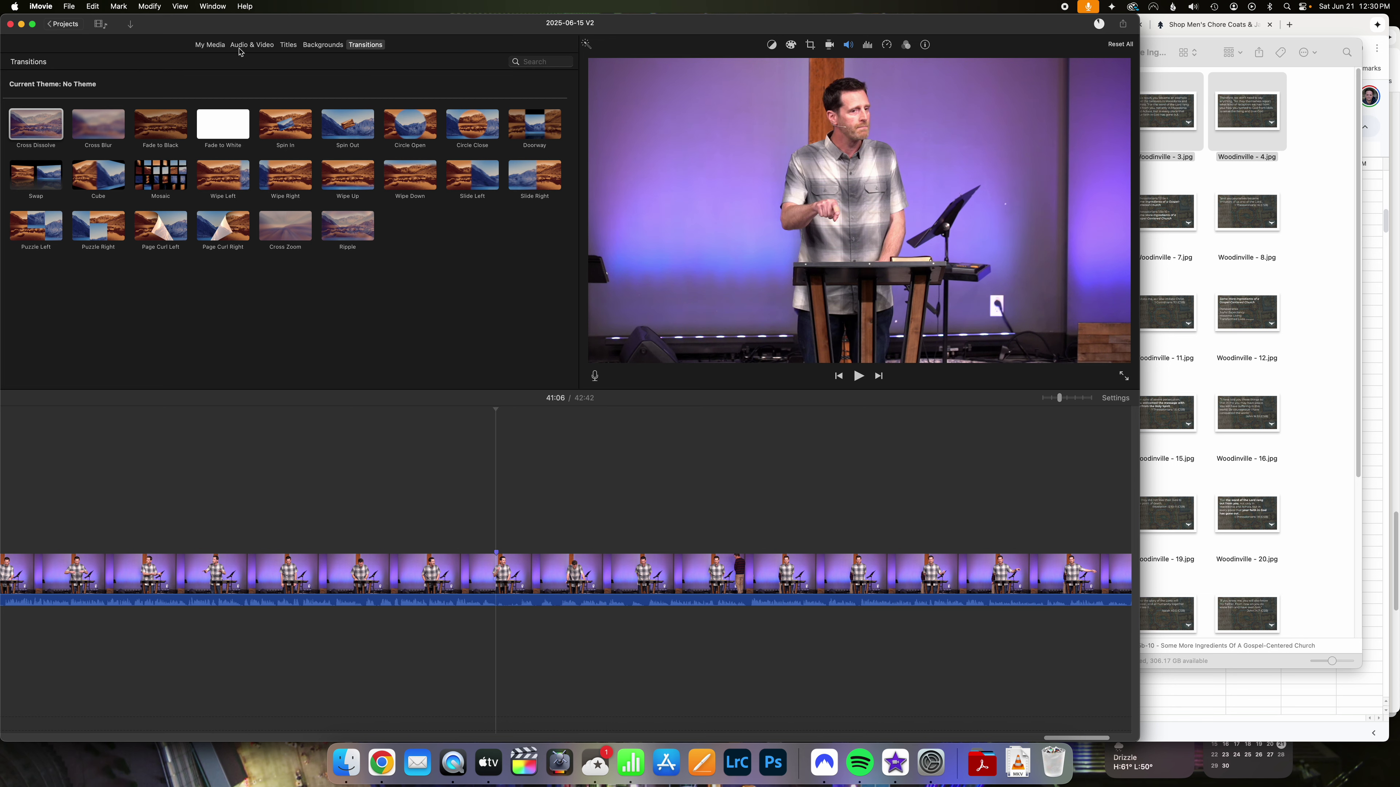
click(211, 45)
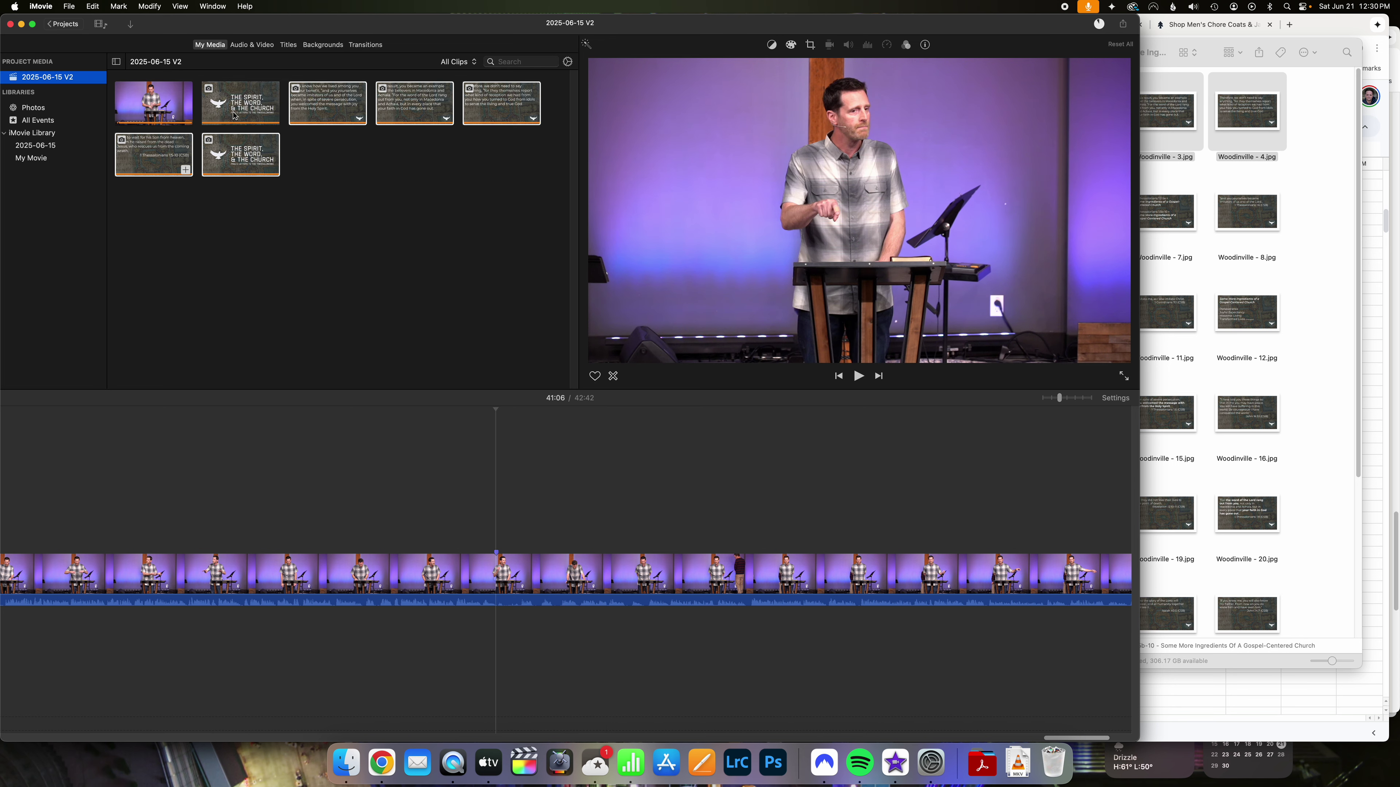
drag(234, 116, 1095, 535)
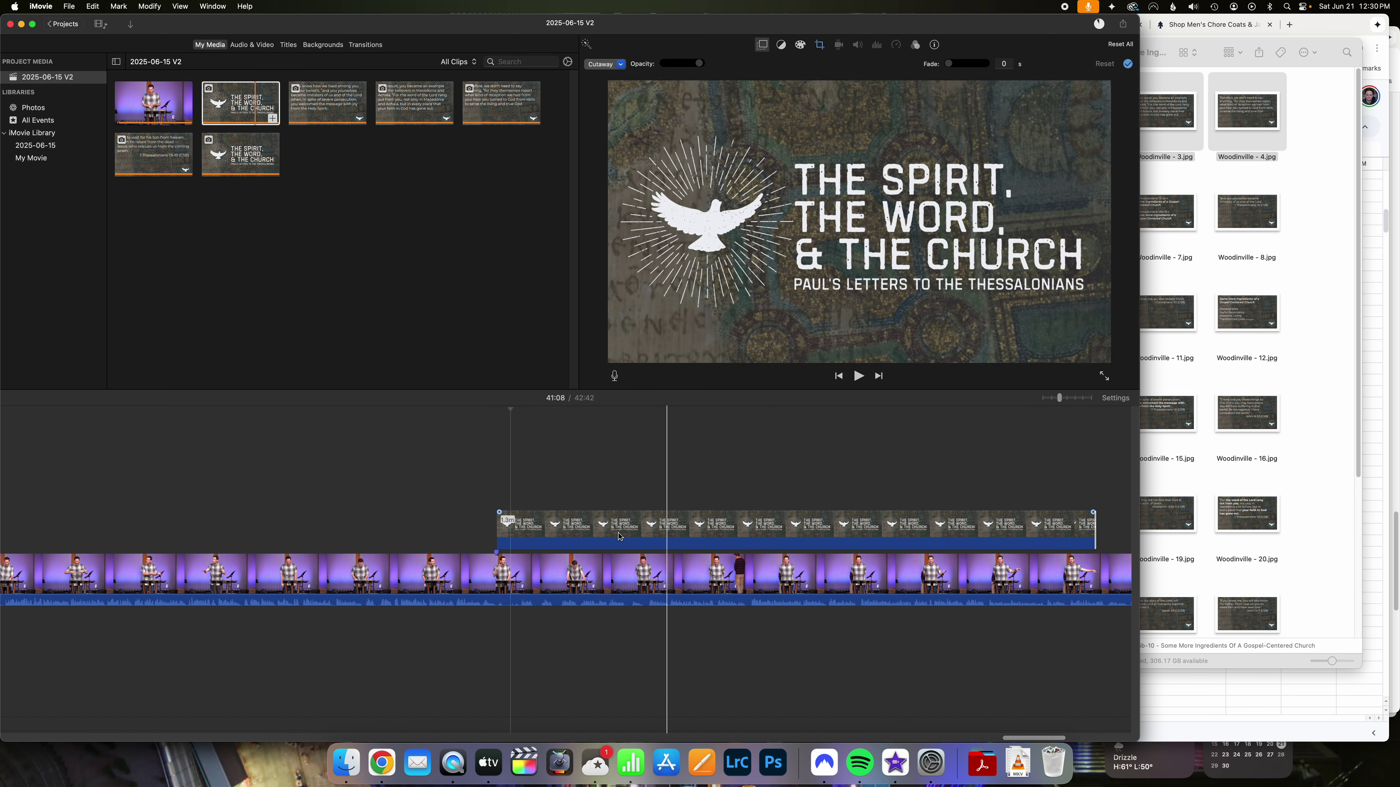
Set the crop style of the title slide cutaway to Fit.
click(805, 538)
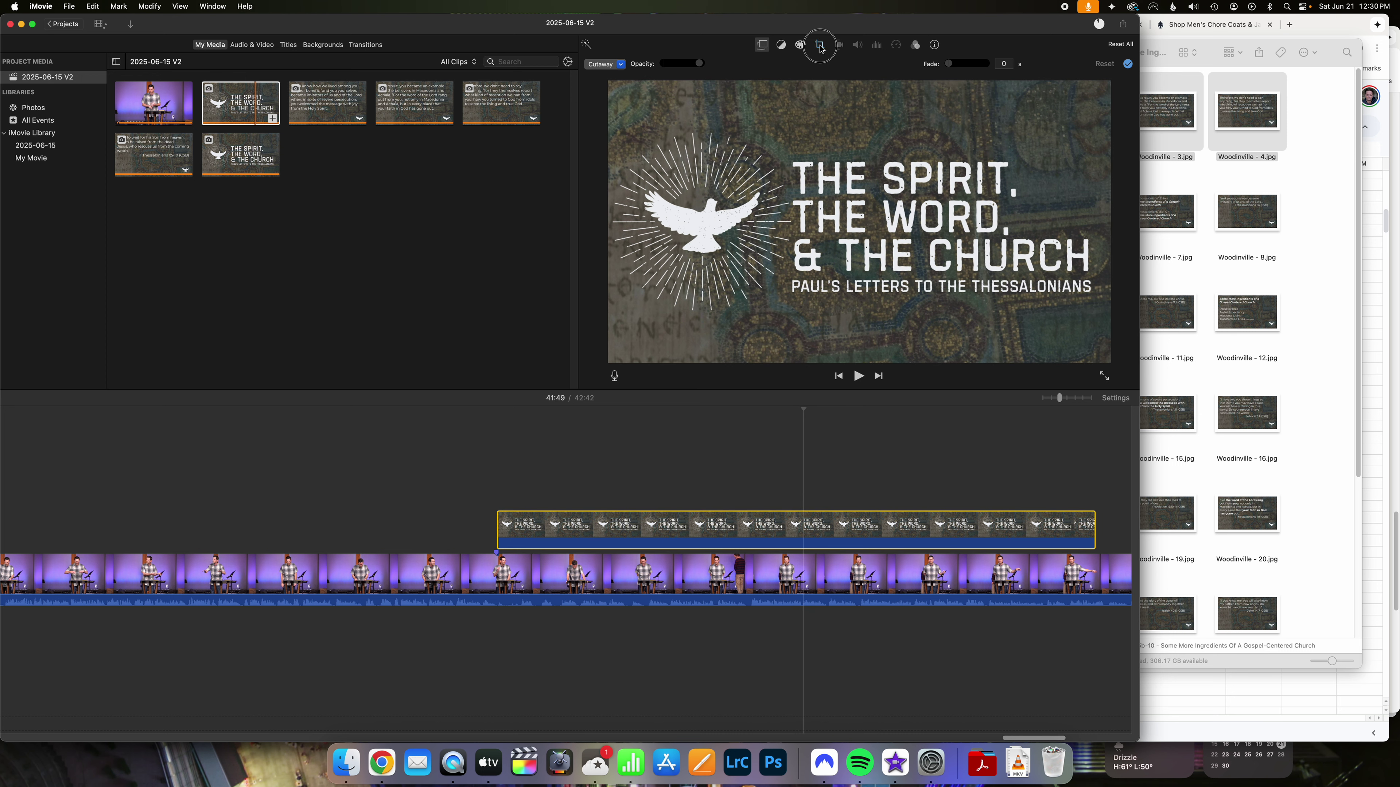
click(819, 46)
click(709, 65)
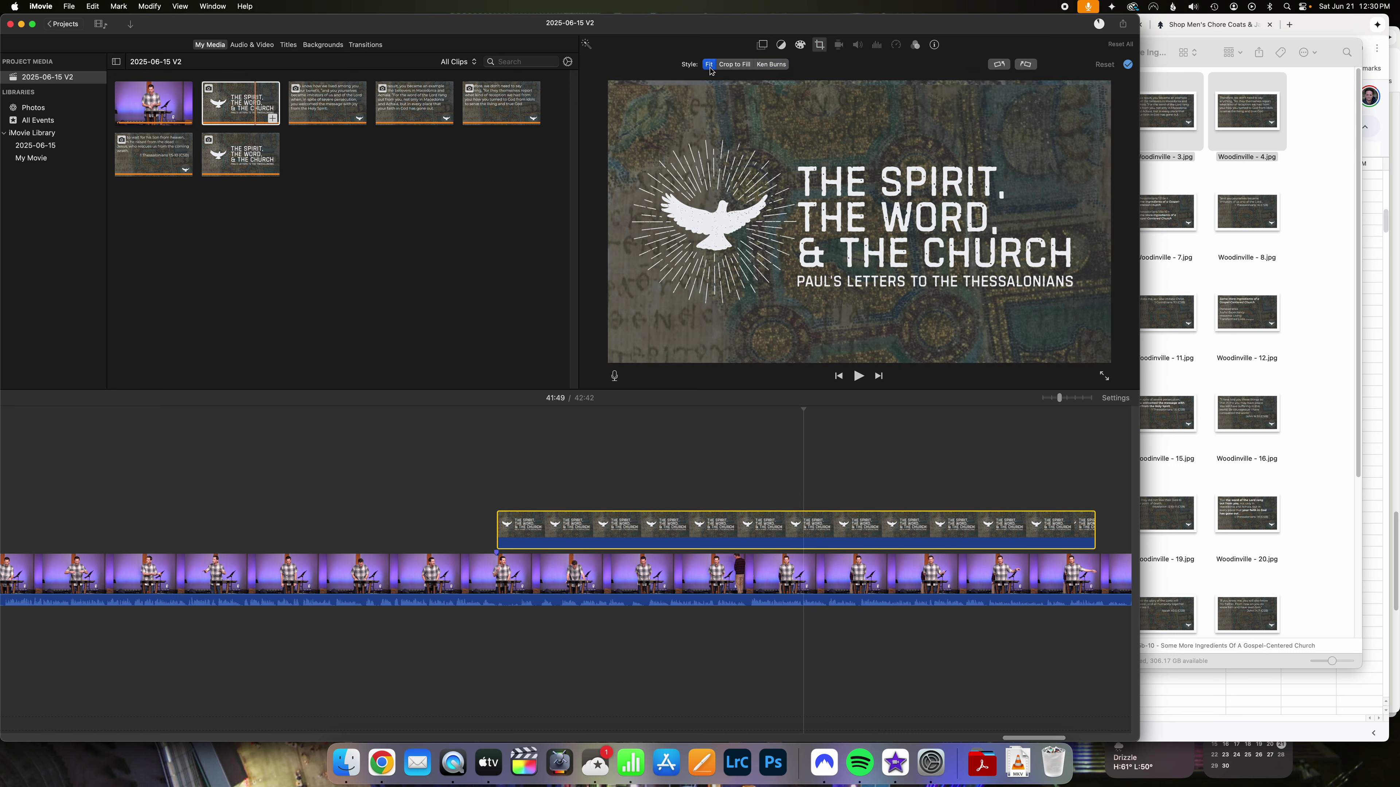
Set the default photo placement to Fit and the default transition duration to 0.5 s in the application settings.
click(14, 6)
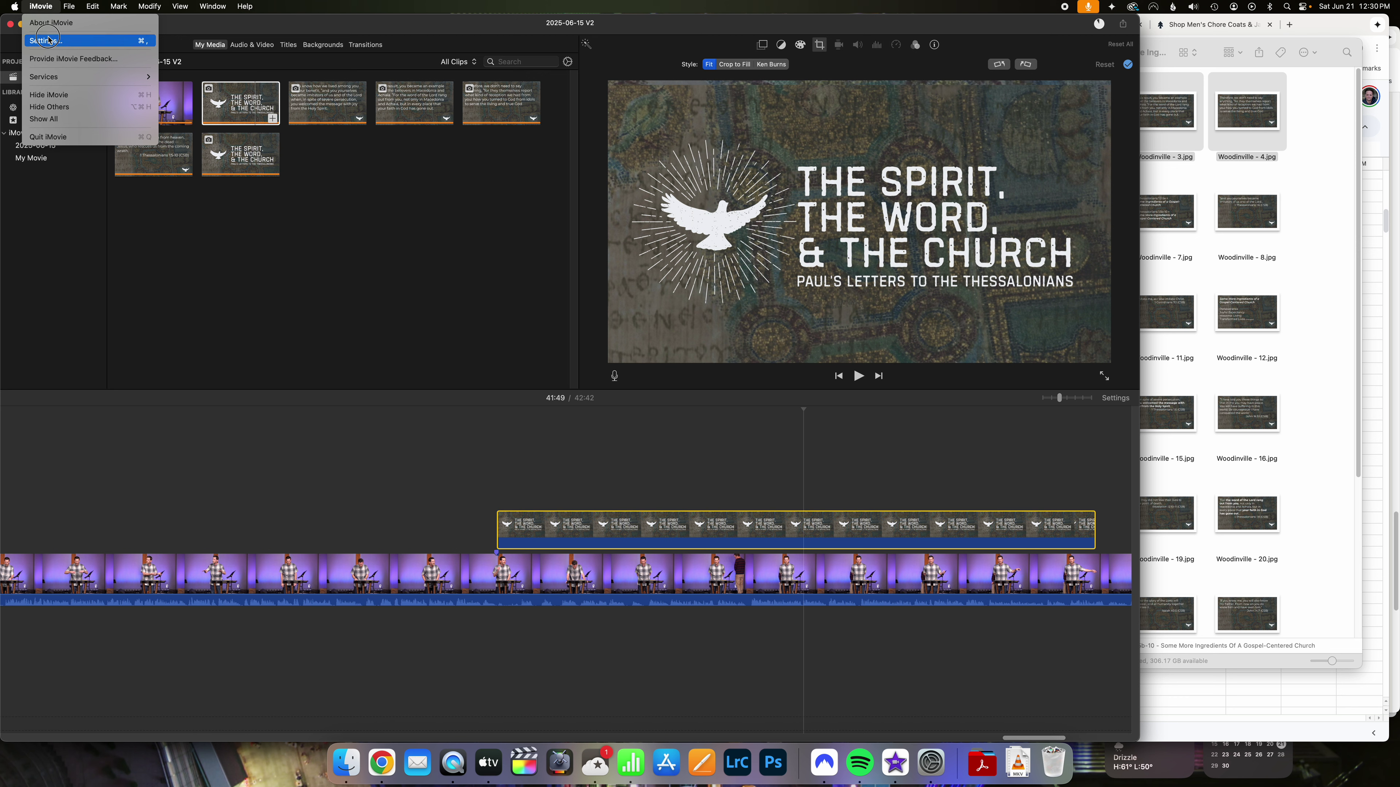
click(48, 42)
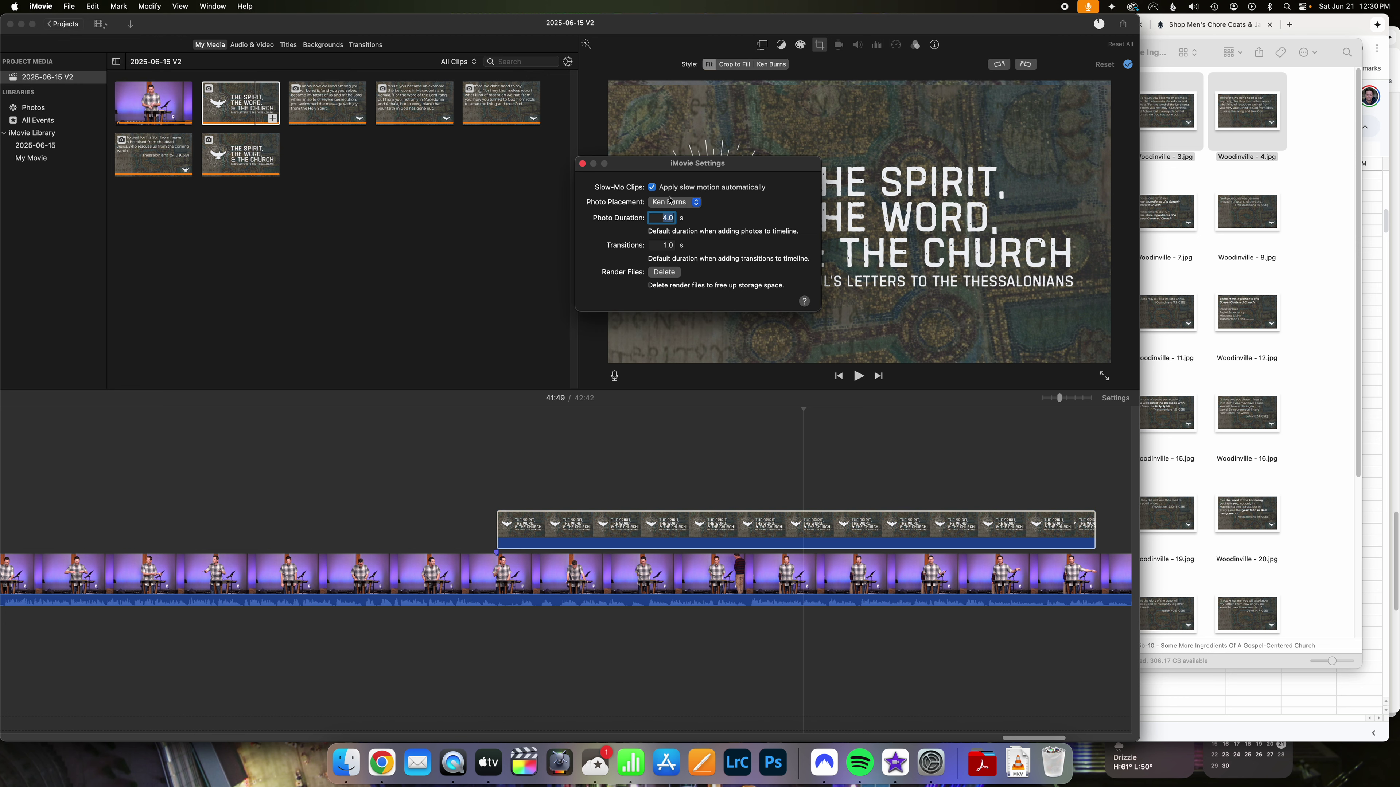
click(685, 202)
click(664, 180)
key(Tab)
text(.5)
click(582, 164)
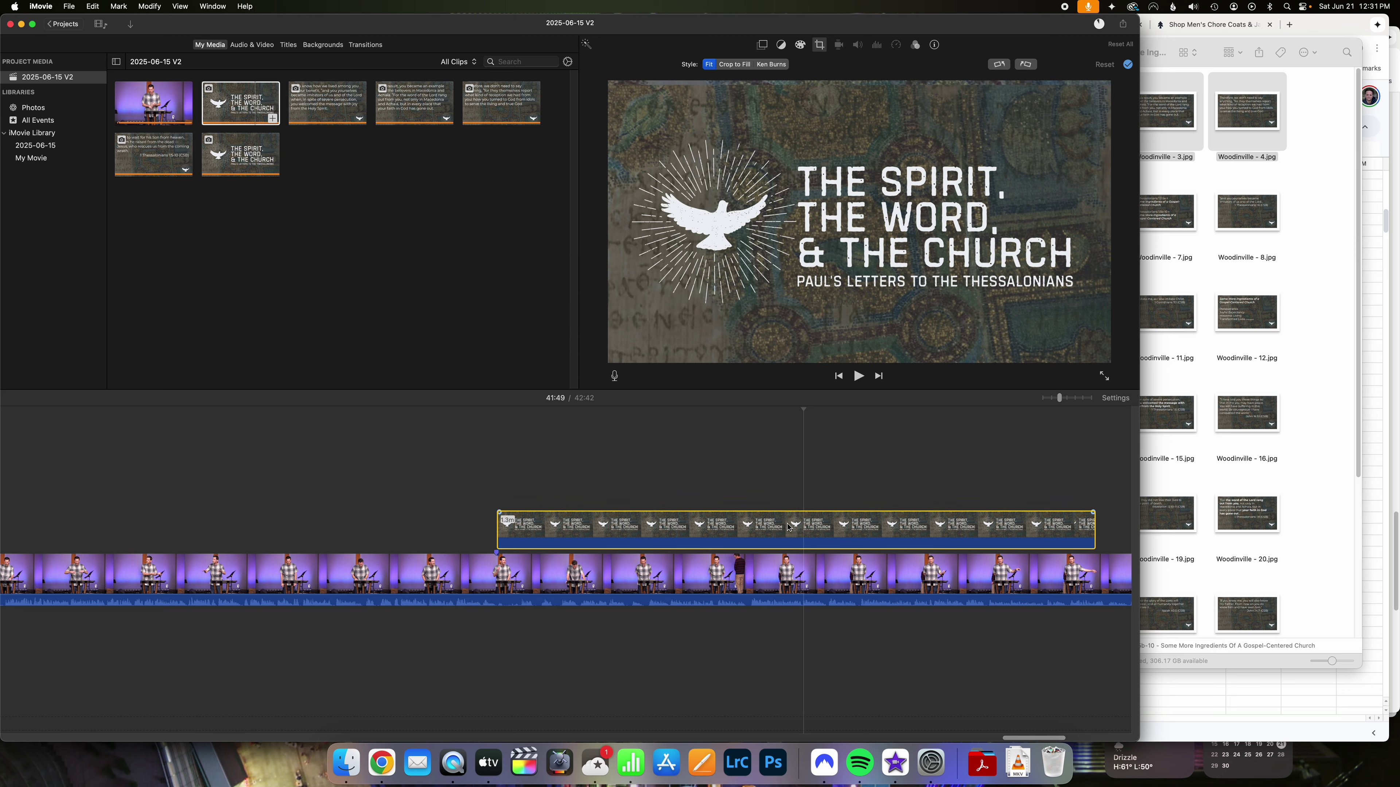
Extend the title slide cutaway to the end of the preacher's clip and add a short fade-in at its start.
scroll(788, 528, right, 5)
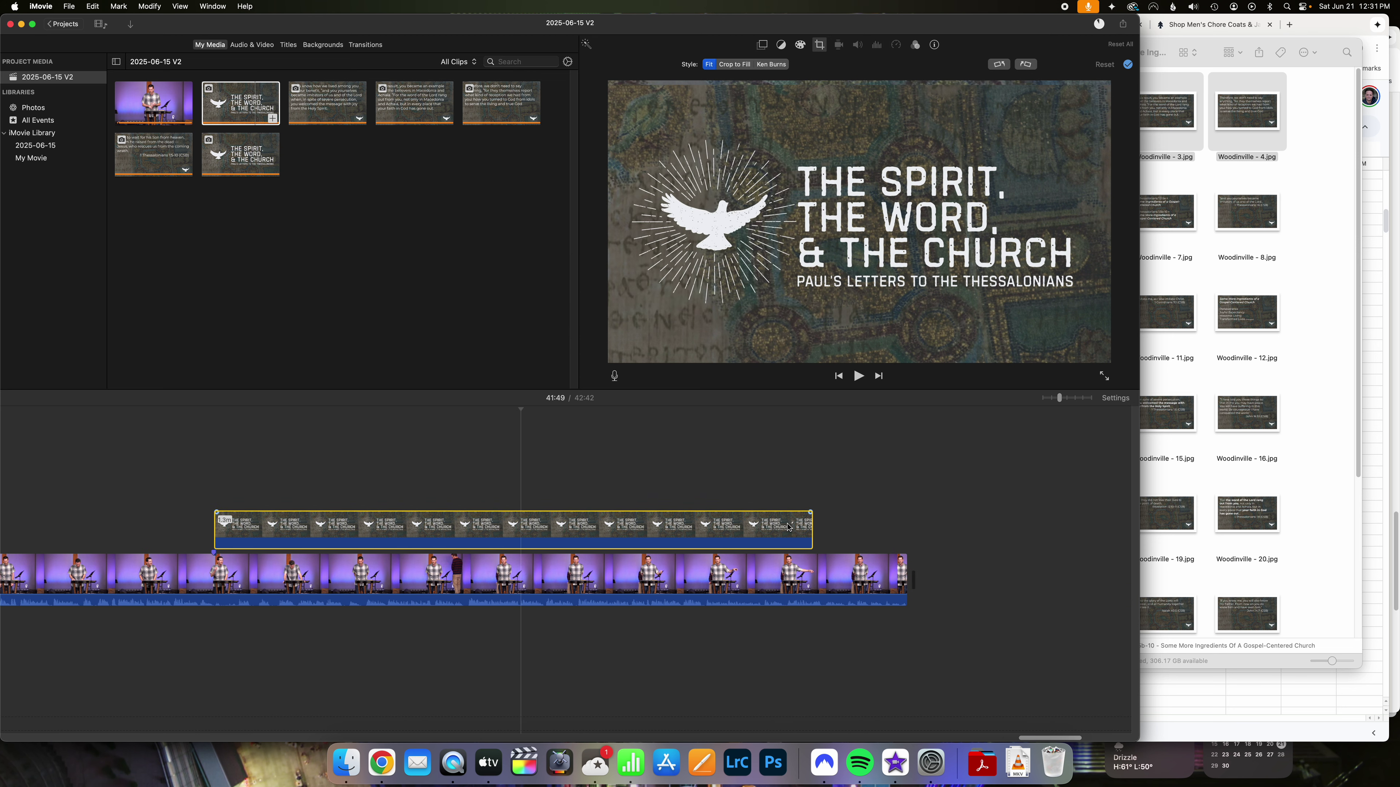
drag(802, 537, 904, 540)
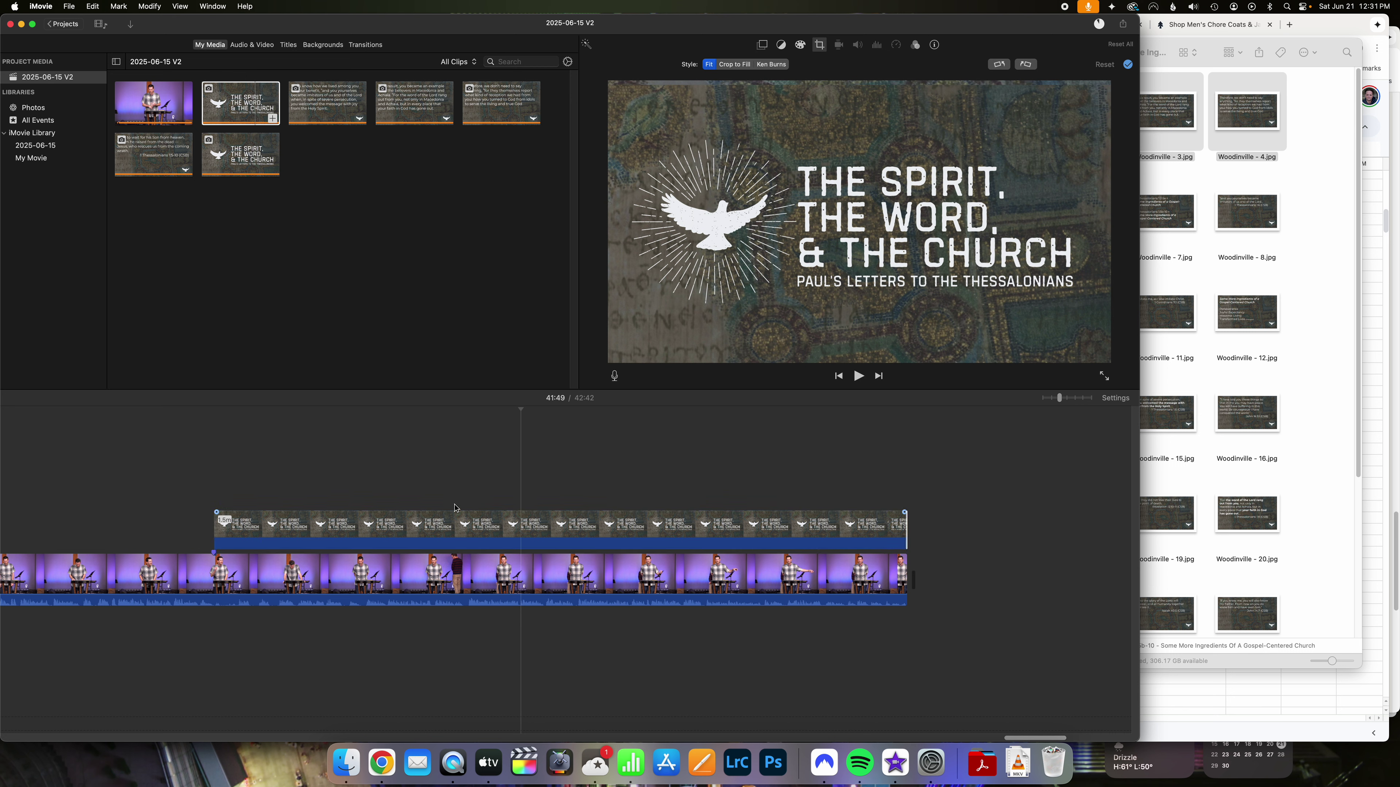
drag(216, 513, 226, 514)
drag(894, 512, 934, 518)
click(916, 514)
Play the transition from the preacher into the title slide cutaway and check the cutaway's closing section.
click(204, 416)
click(203, 416)
key(space)
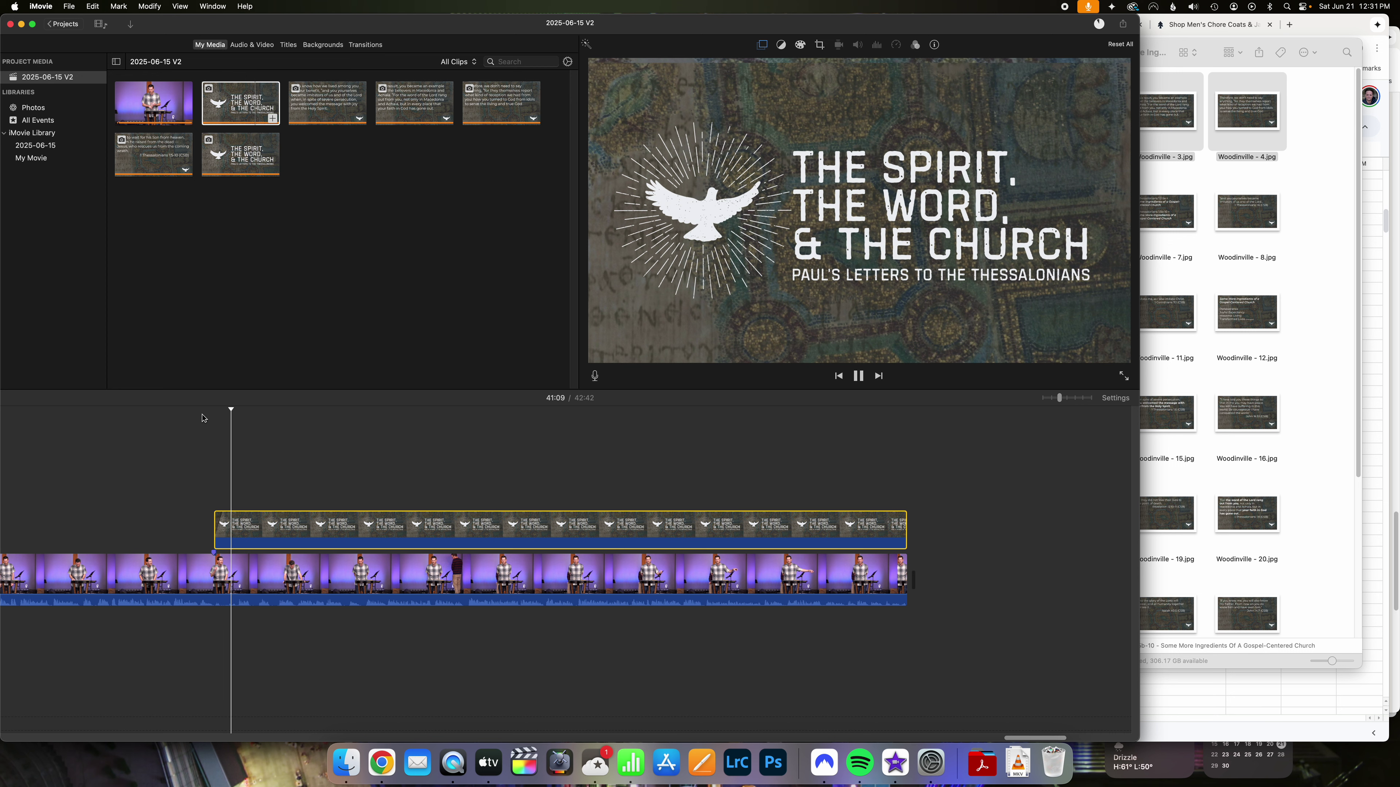
click(881, 418)
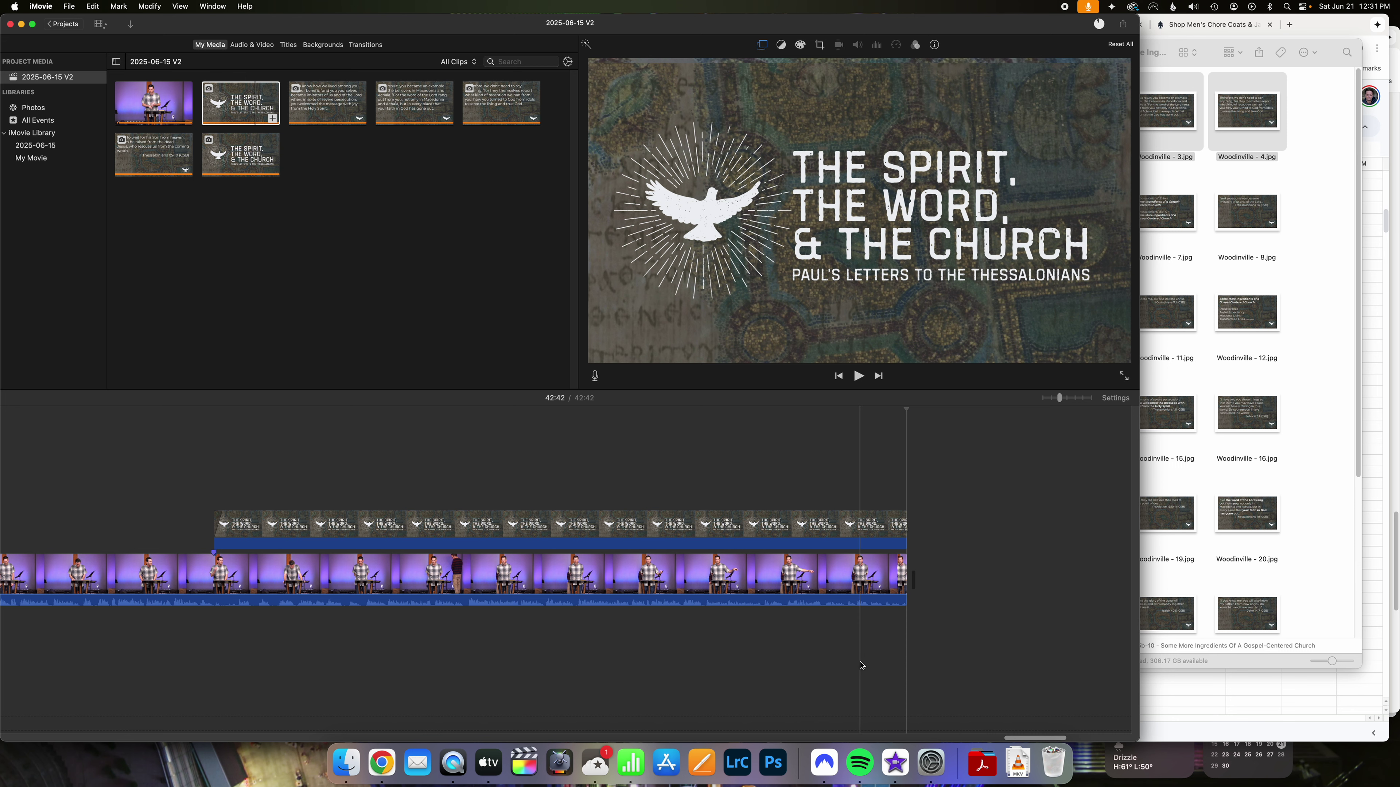
Step back through the edit points from the end of the movie to the opening title slide.
key(Up)
key(Up)
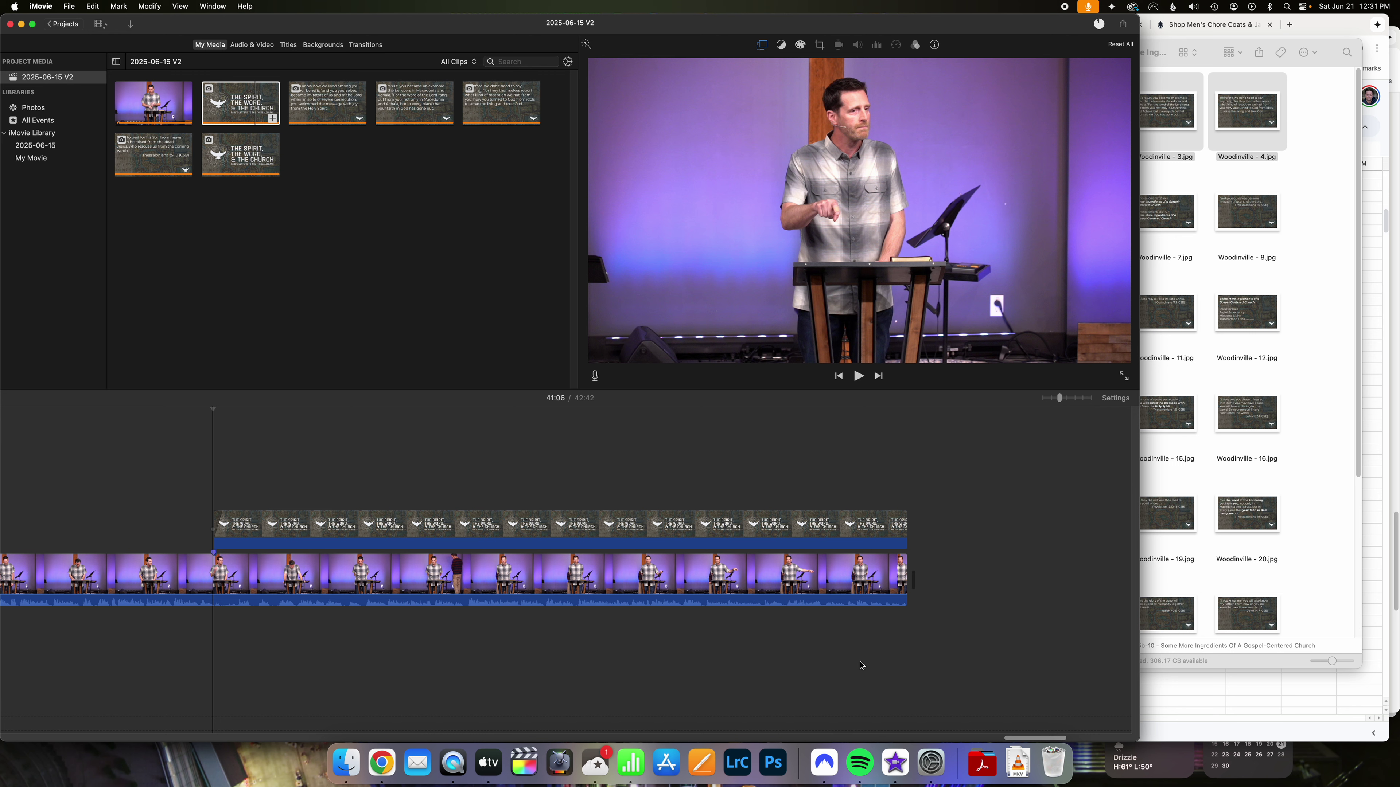
key(Up)
key(j)
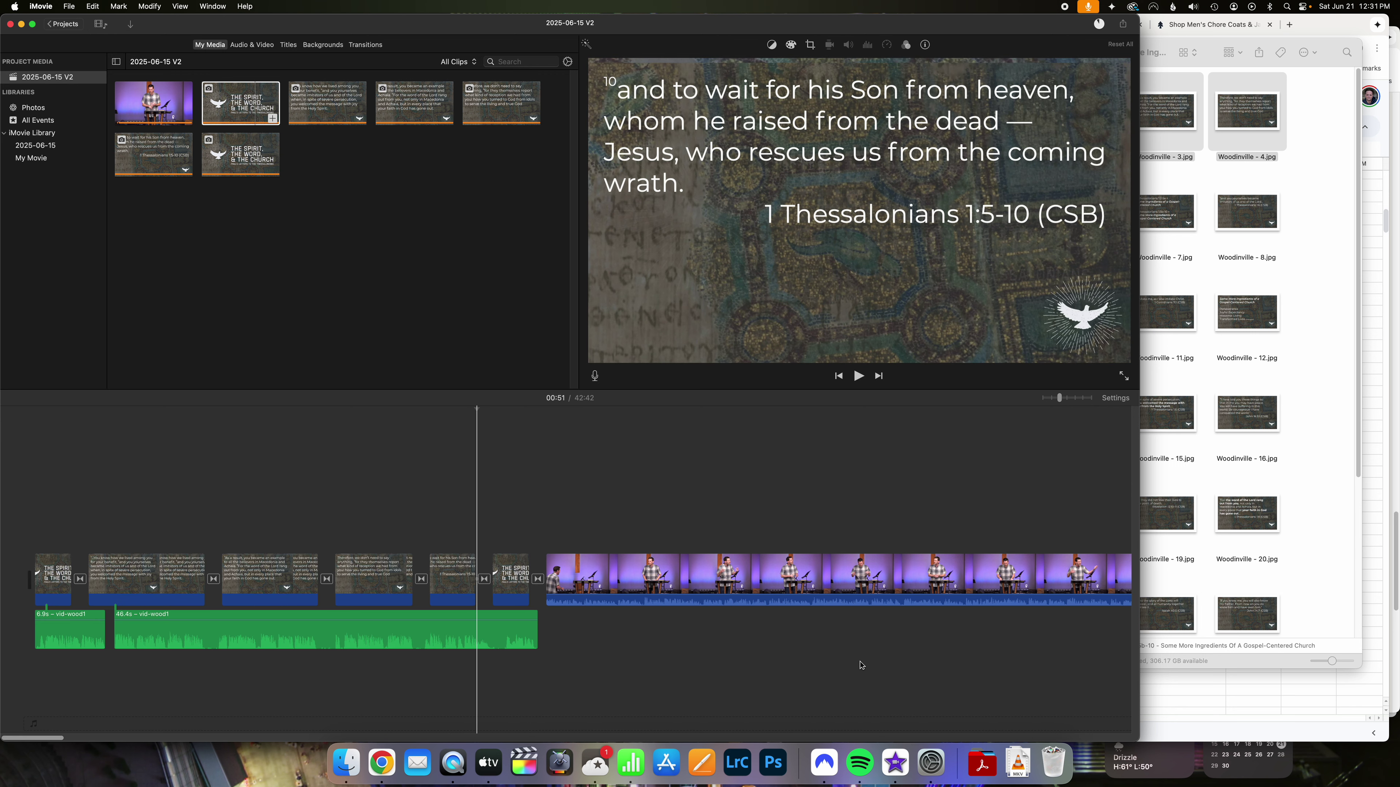
key(Up)
key(Up)
key(Up)
key(Up)
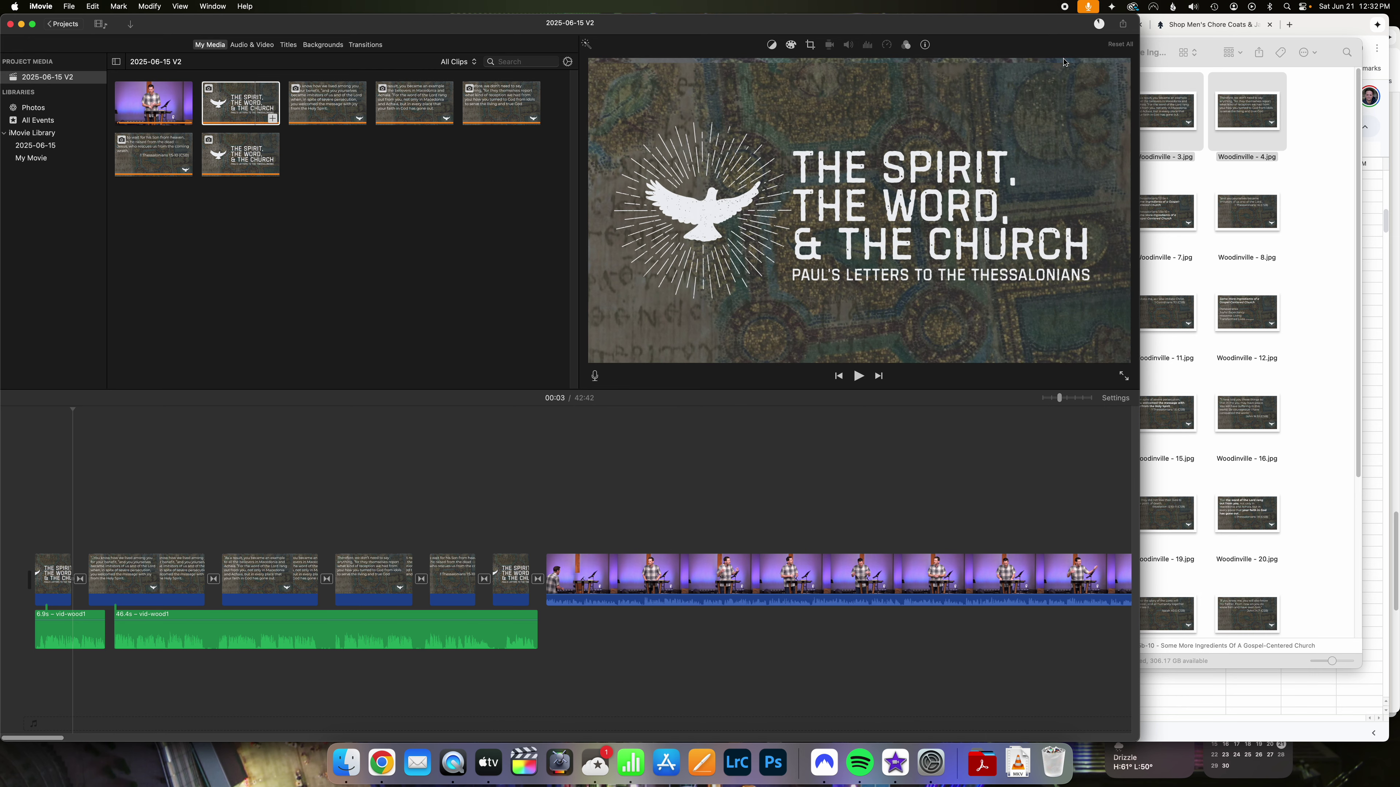
Export the movie as a video and audio file at 1080p 60, high quality, named 2025-06-15 V2 in the COMPLETE folder.
click(1122, 27)
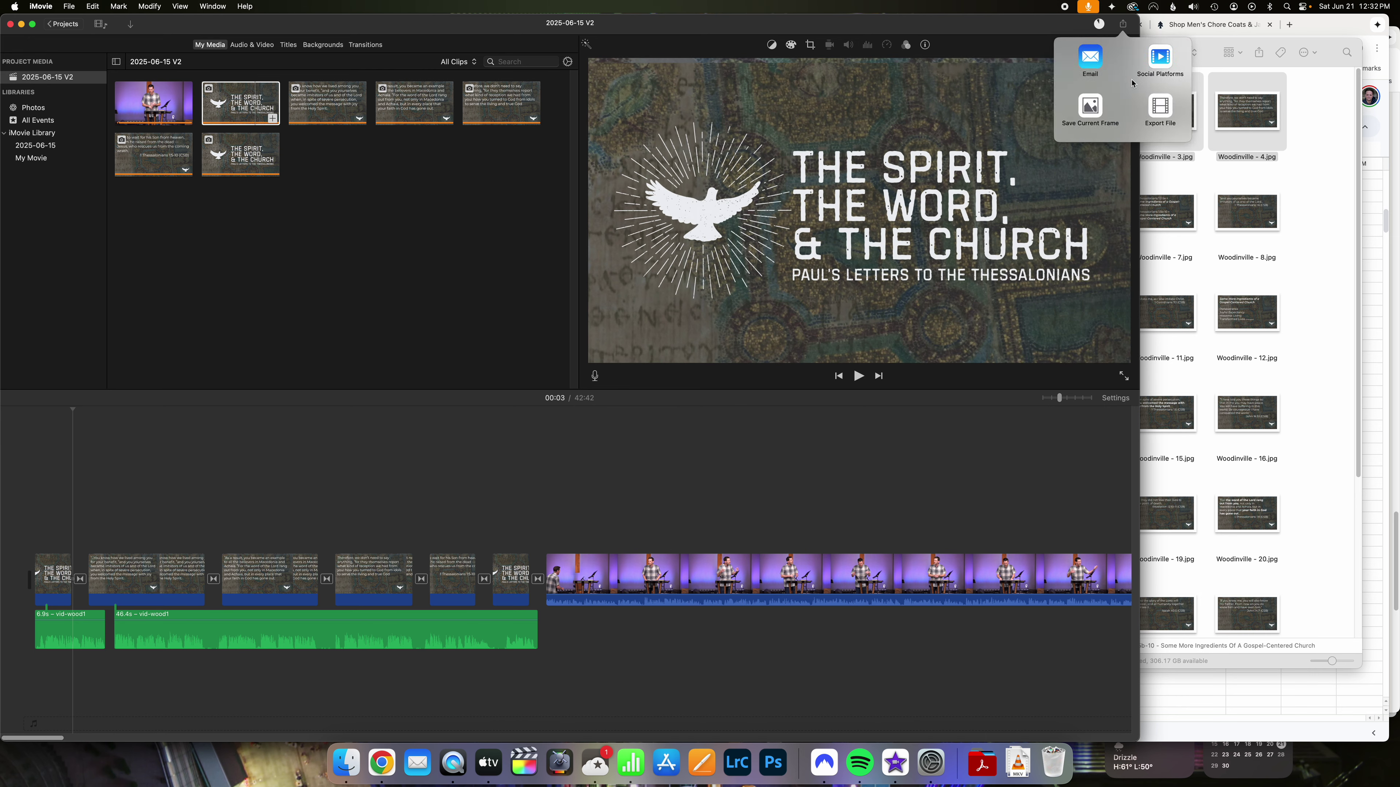
click(1161, 111)
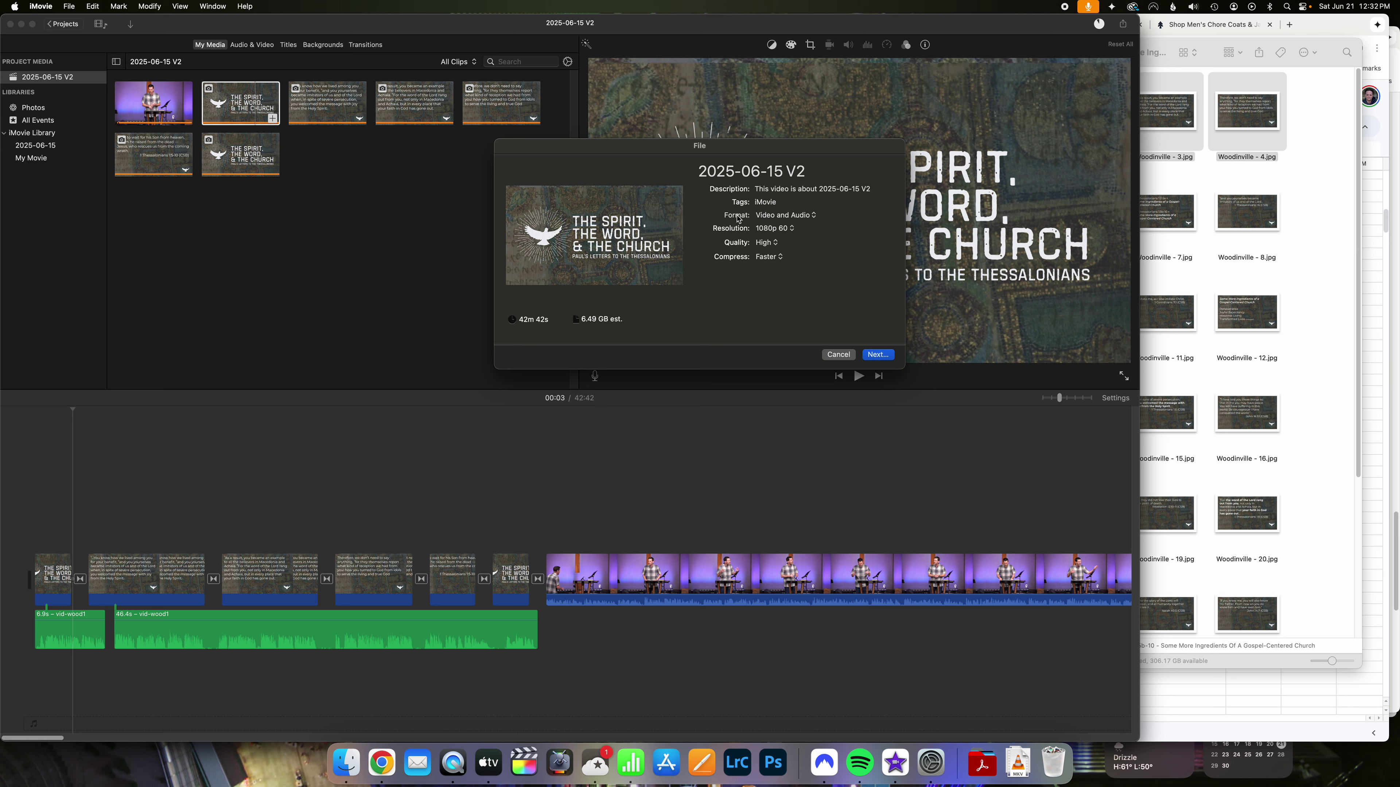
click(877, 356)
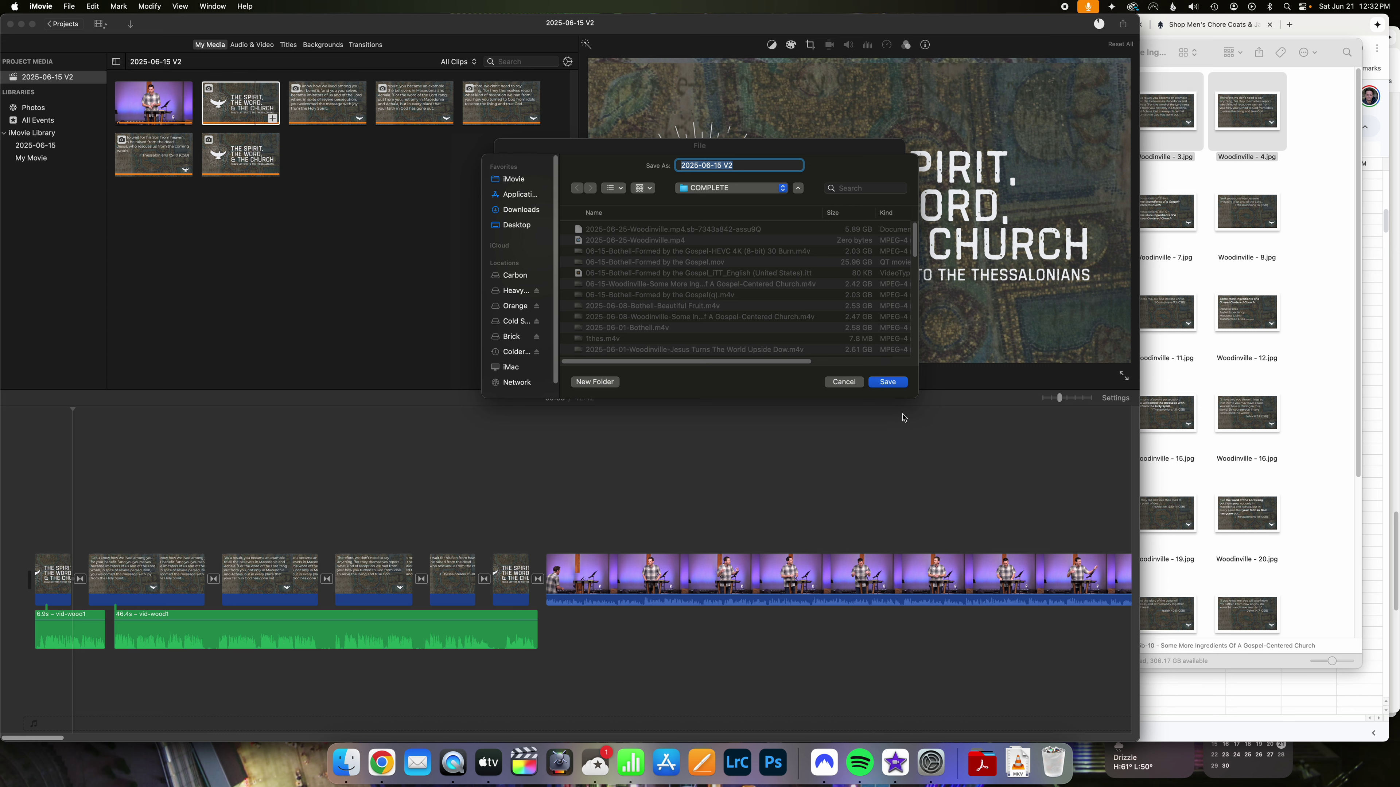
click(888, 382)
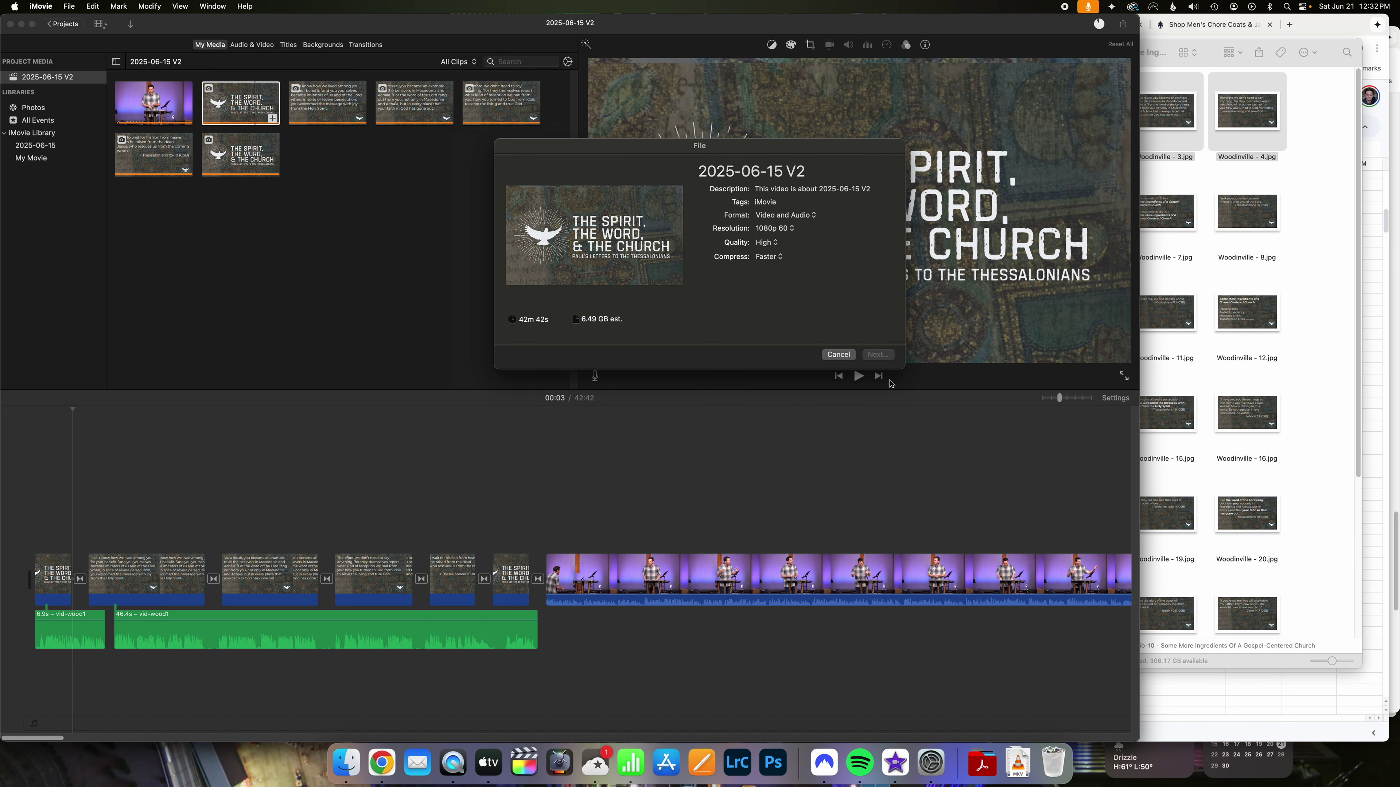